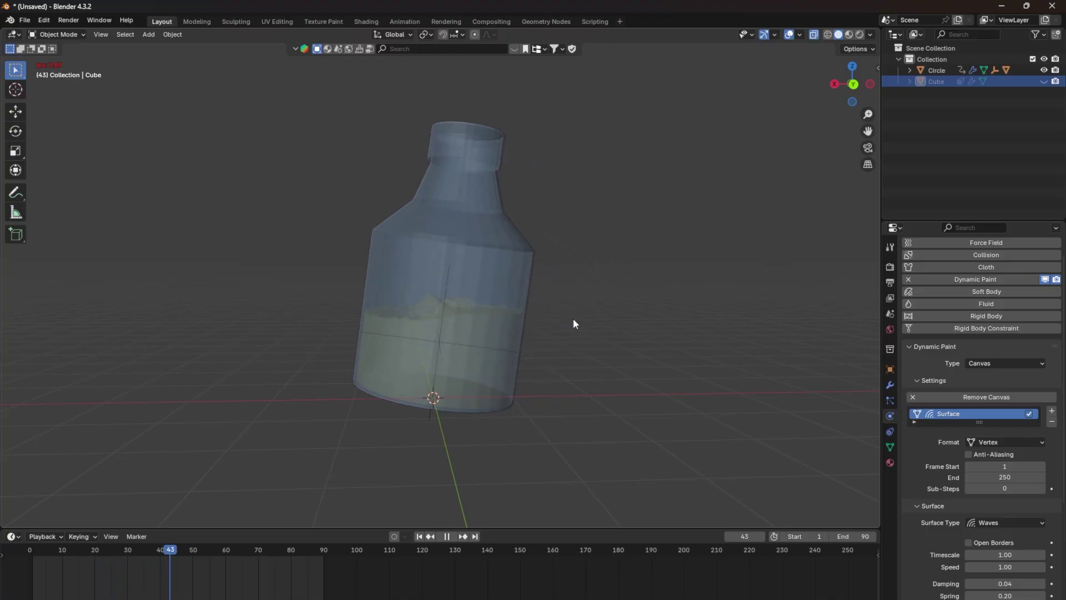
scroll(574, 326, "up", 4)
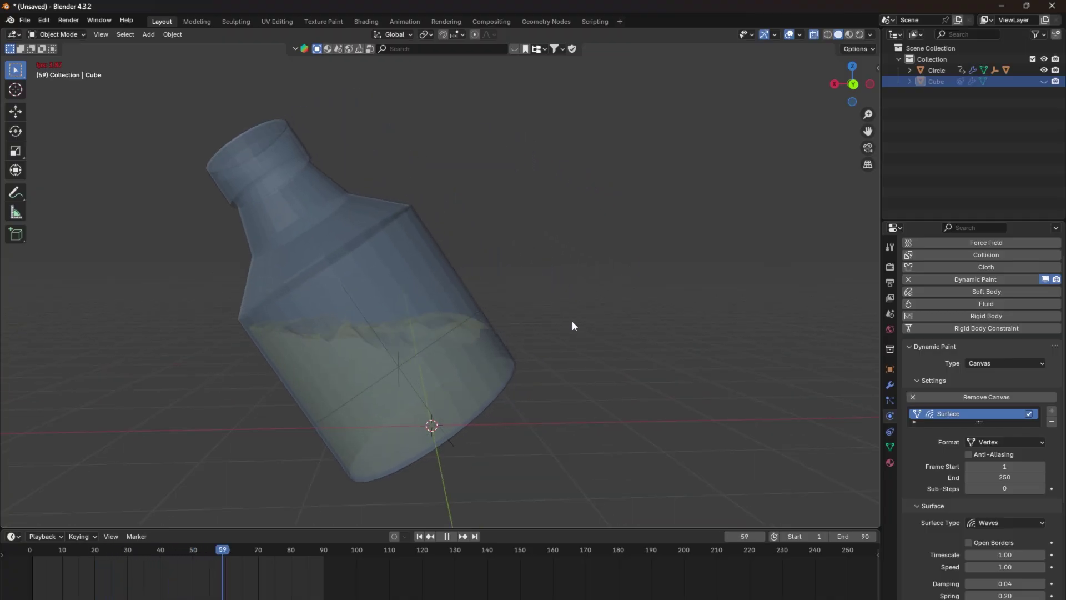
scroll(572, 321, "up", 5)
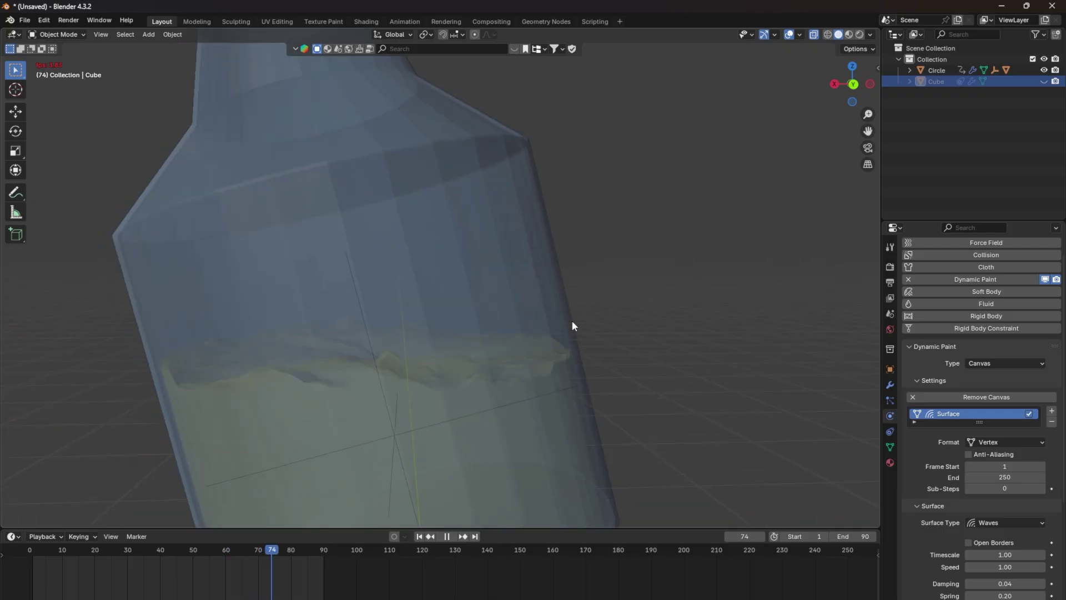
scroll(526, 355, "down", 6)
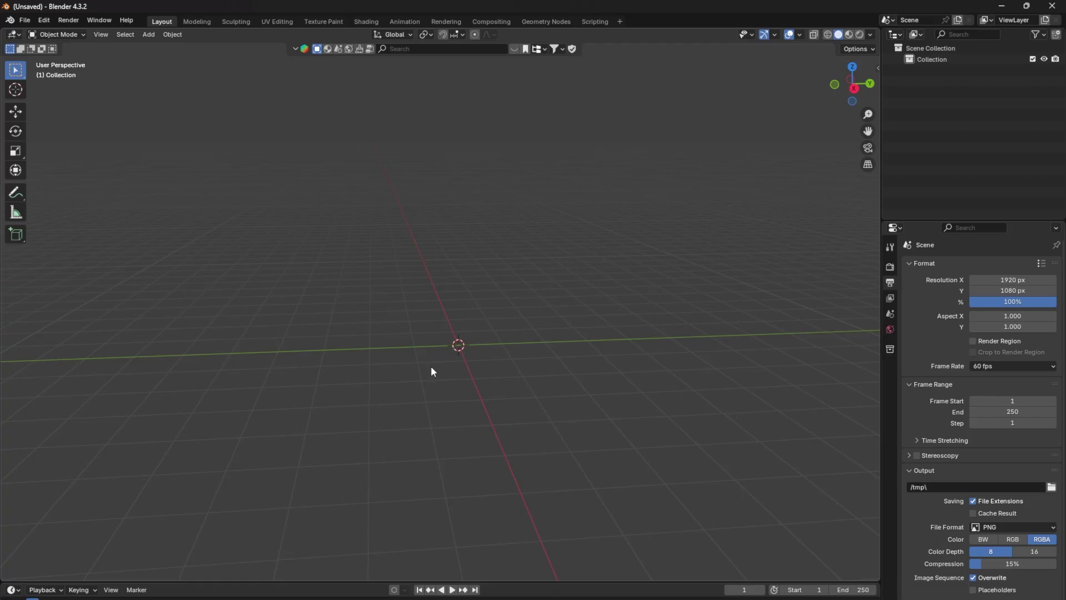
- Add a mesh circle and extrude its outline straight up in Edit Mode to form the bottle's cylindrical body
key("shift+a")
mouse_move(406, 390)
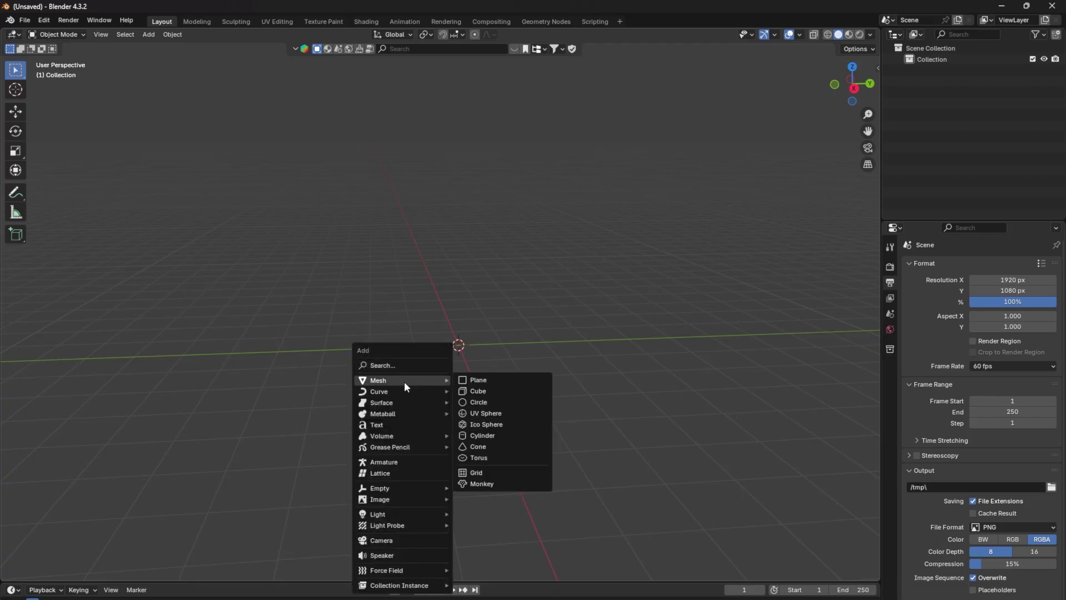
left_click(504, 406)
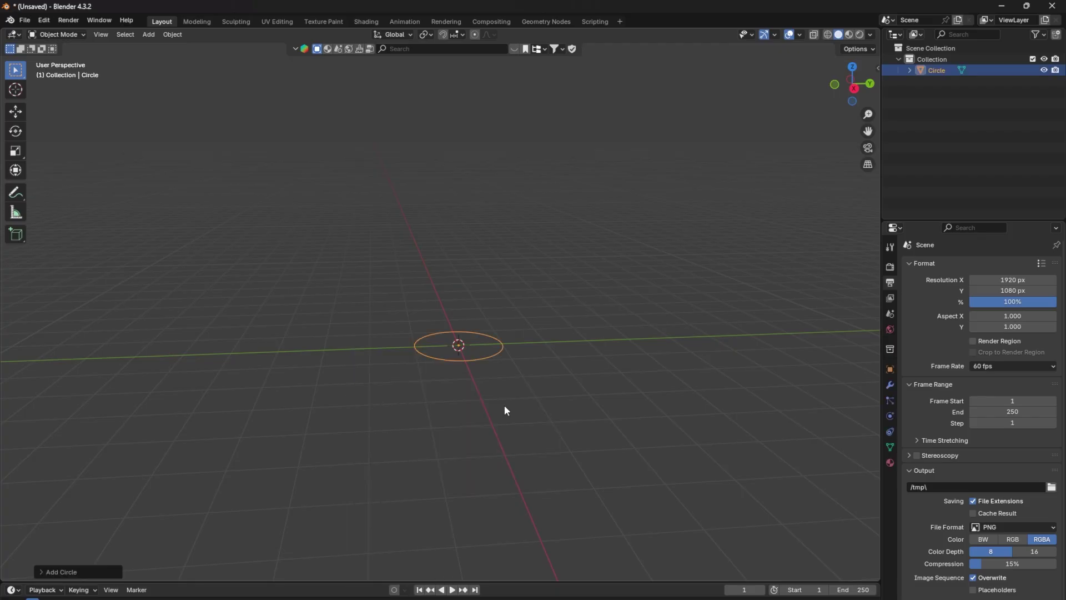
middle_click_drag(488, 402, 521, 394)
key("Tab")
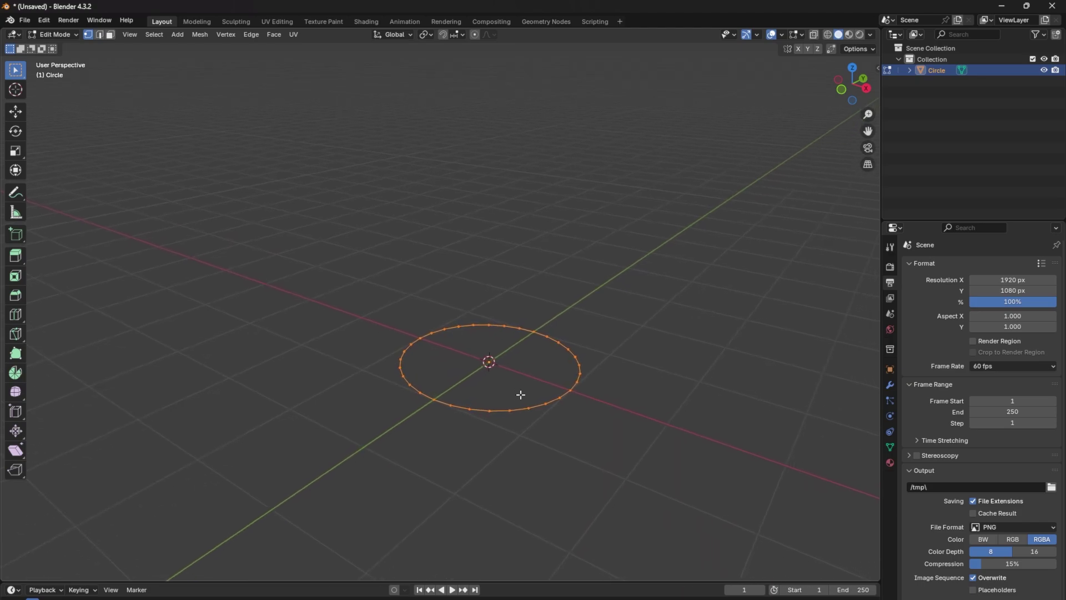
key("e")
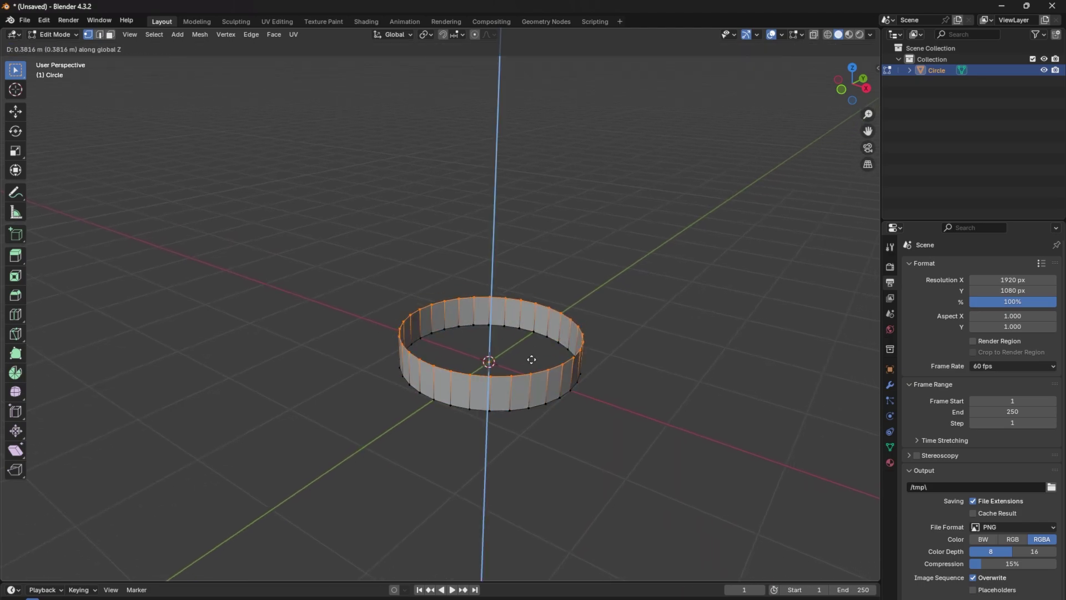
left_click(529, 229)
- Extrude the body's top rim upward and scale it inward to form the sloped shoulder
middle_click_drag(529, 229, 467, 314)
key("e")
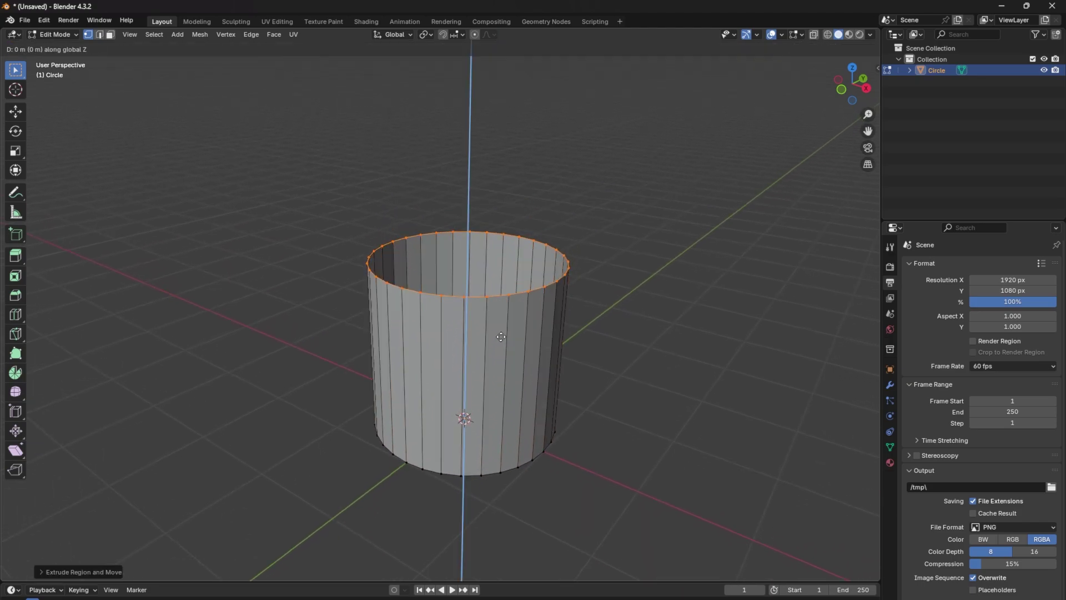
left_click(493, 295)
key("s")
left_click(566, 252)
- Extrude the shoulder's rim up along Z, narrowing it into a tapered neck, and extrude a straight collar above it
key("e")
key("z")
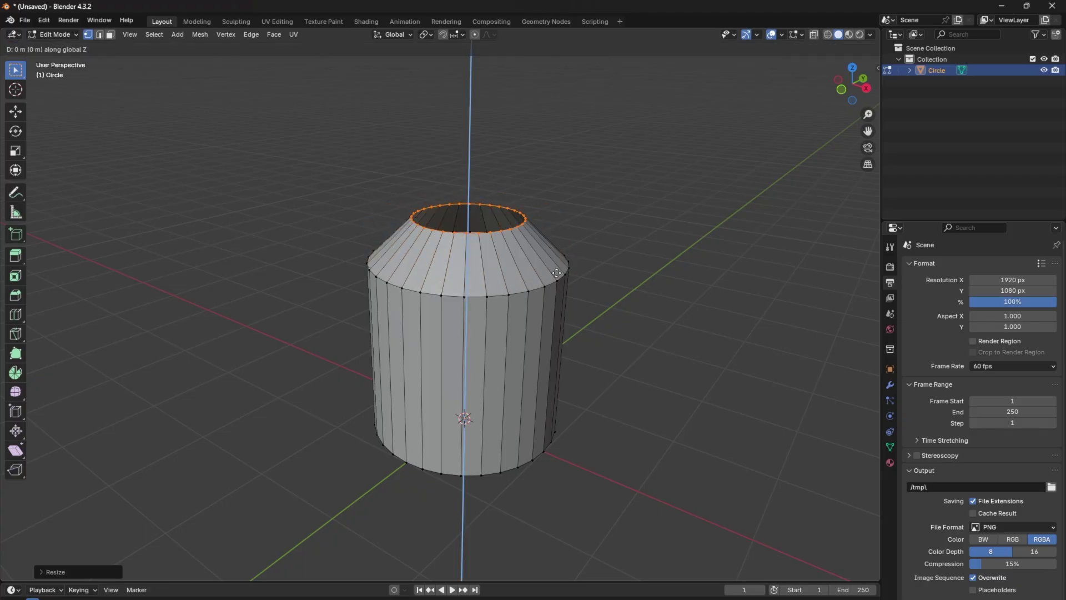
left_click(557, 221)
key("s")
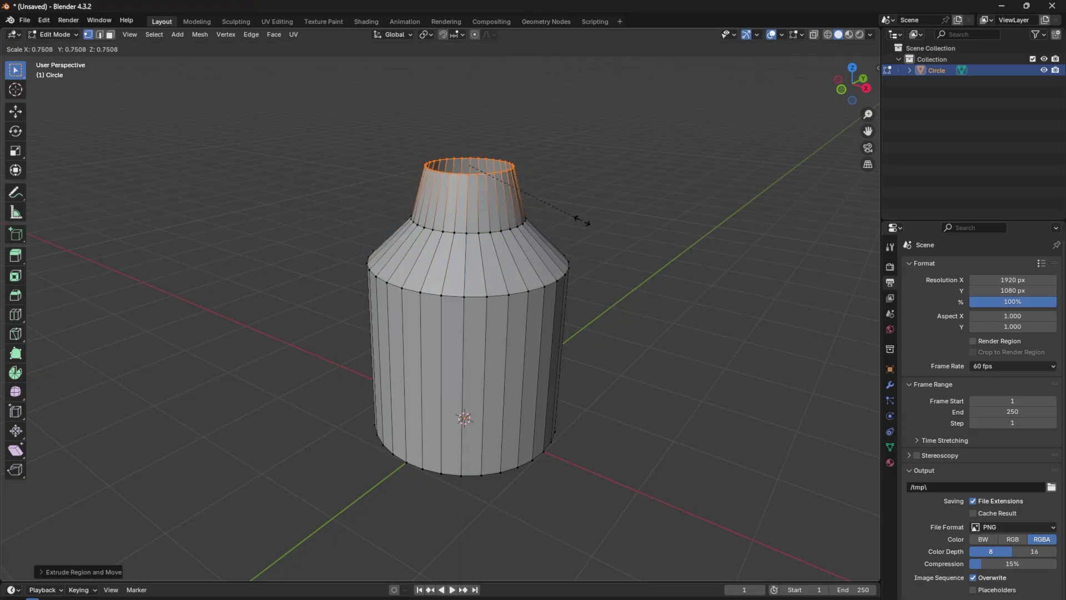
left_click(574, 223)
key("e")
key("z")
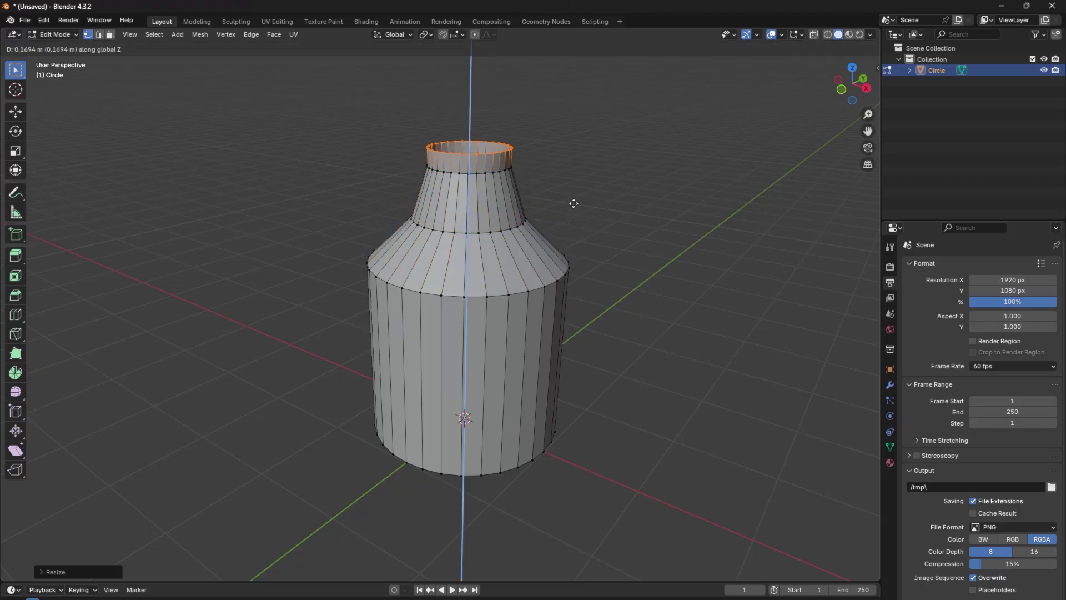
left_click(566, 189)
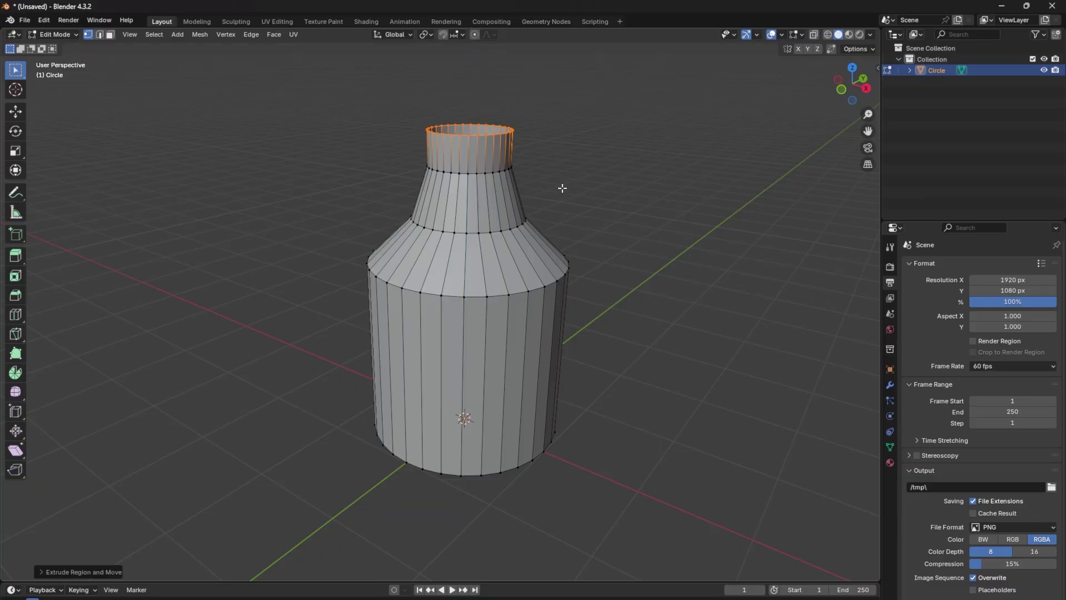
- Select the bottle's open bottom edge loop, fill it with a face, and return to Object Mode
middle_click_drag(562, 185, 401, 292)
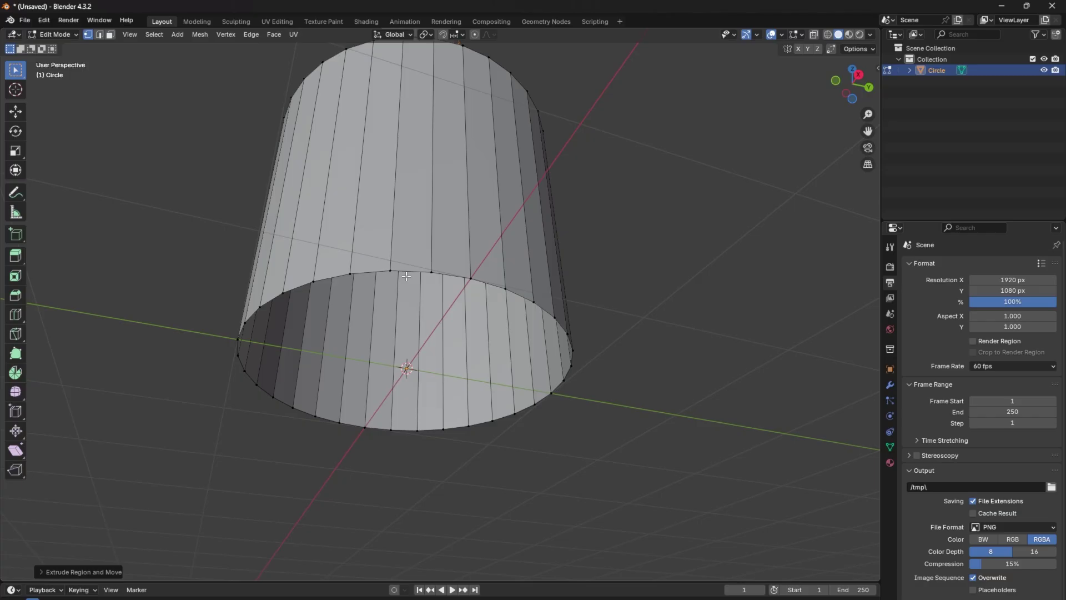
key("a")
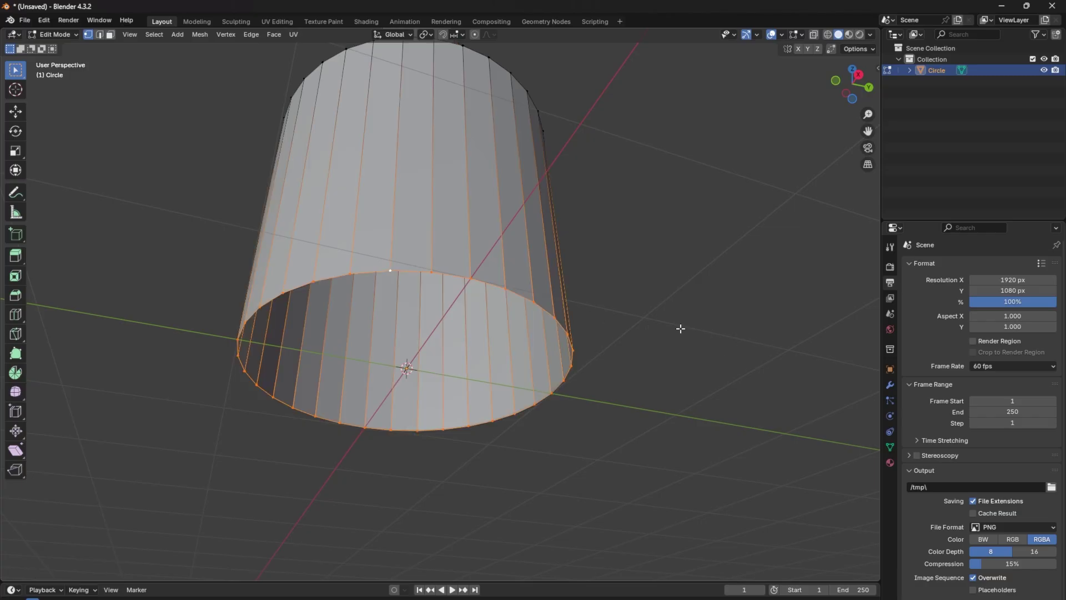
key("f")
key("Tab")
- Add a Bevel modifier to the bottle
middle_click_drag(628, 350, 649, 362)
left_click(890, 385)
middle_click_drag(631, 303, 600, 411)
left_click(934, 265)
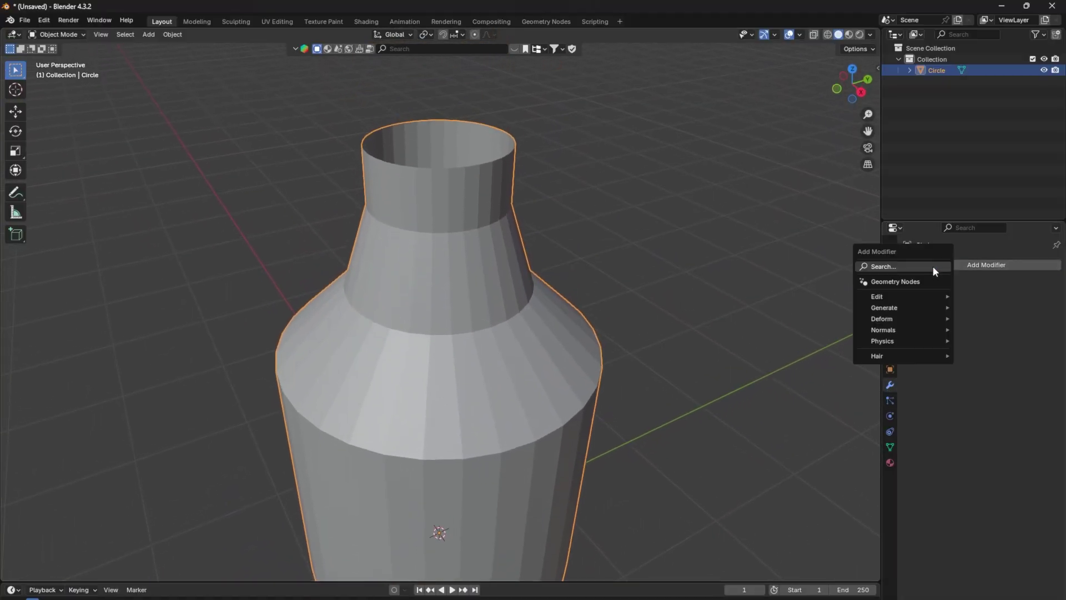
left_click(933, 266)
type("beve")
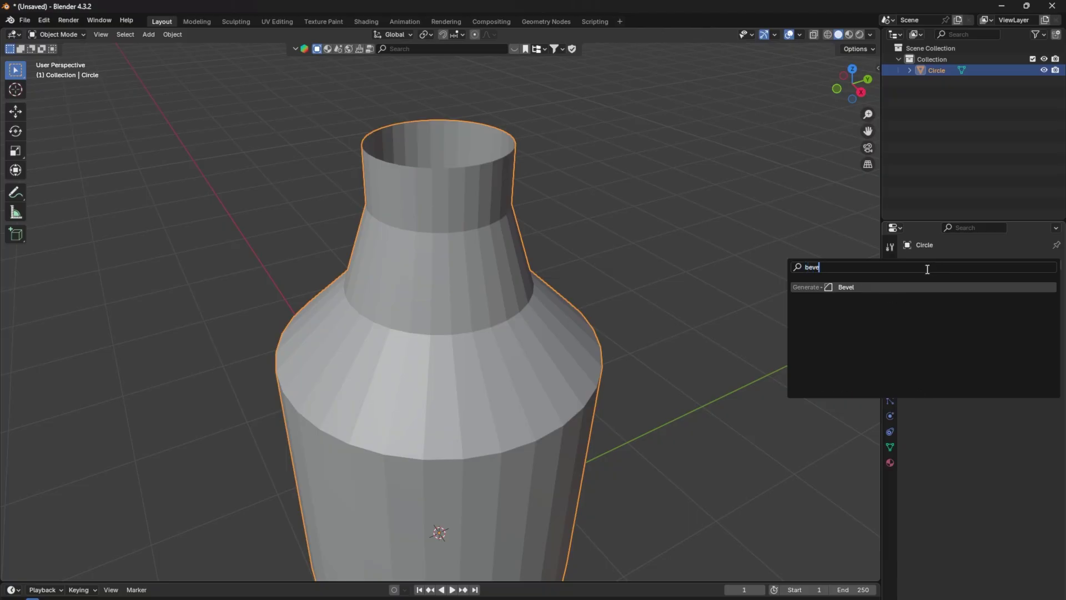
key("Return")
- Add a Solidify modifier to the bottle and move it above the Bevel modifier in the stack
left_click(925, 265)
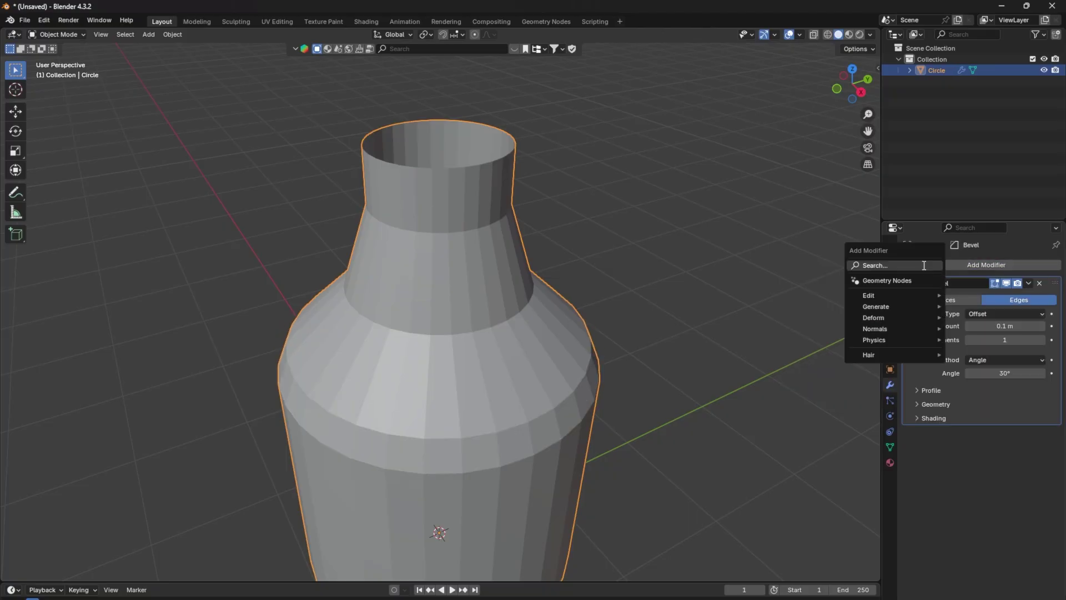
type("soli")
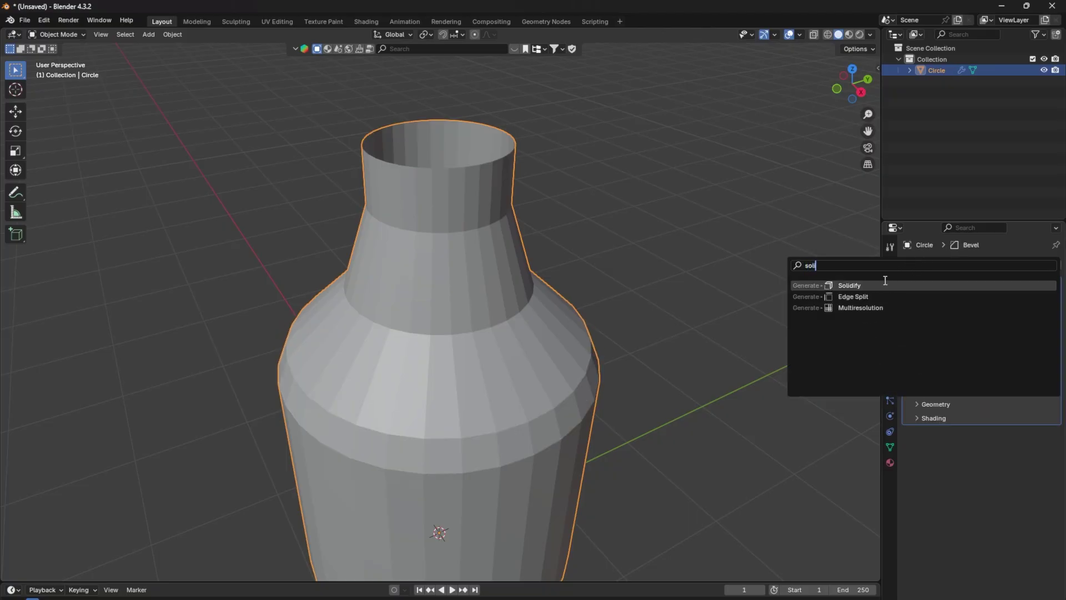
key("Return")
left_click_drag(1054, 433, 1043, 284)
- Set the bottle's Solidify thickness to 0.021 m
mouse_move(506, 251)
middle_mouse_down()
mouse_move(529, 286)
mouse_move(571, 312)
mouse_move(544, 335)
middle_mouse_up()
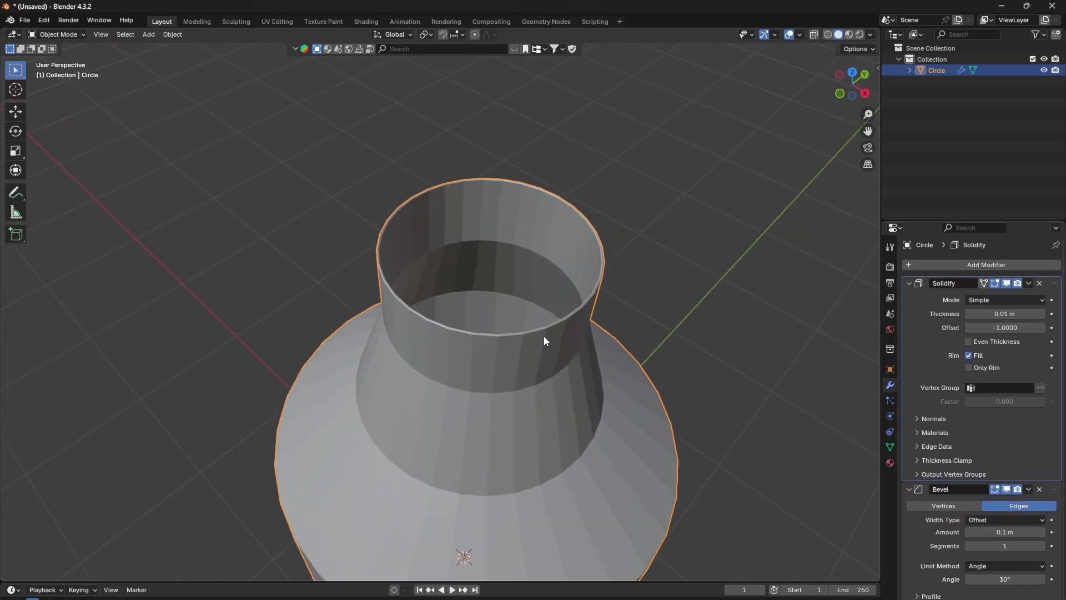
scroll(540, 335, "up", 8)
scroll(772, 345, "down", 5)
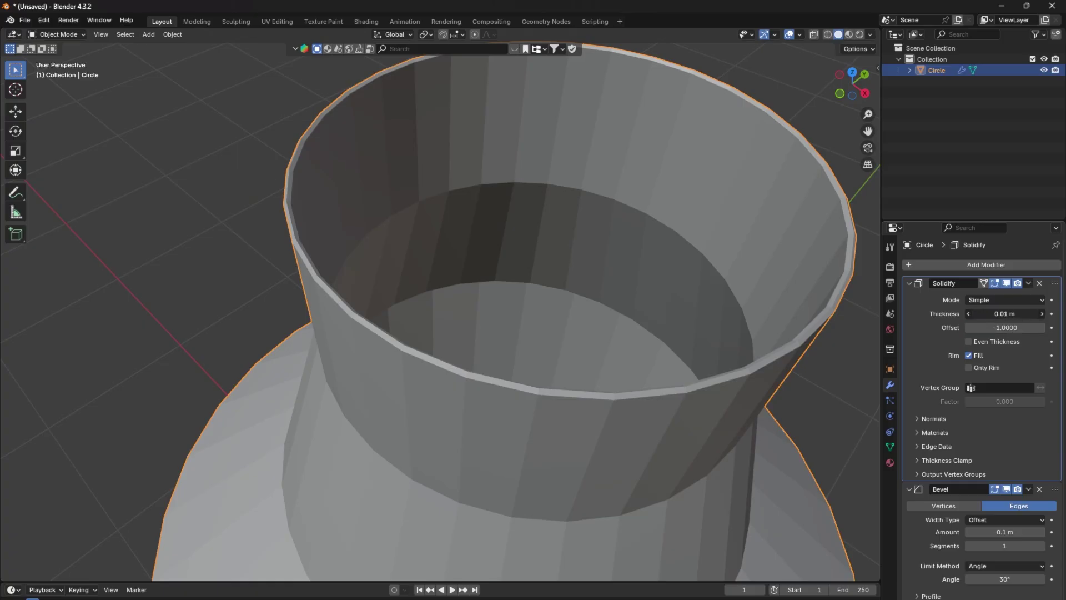
left_click_drag(1005, 314, 1028, 313)
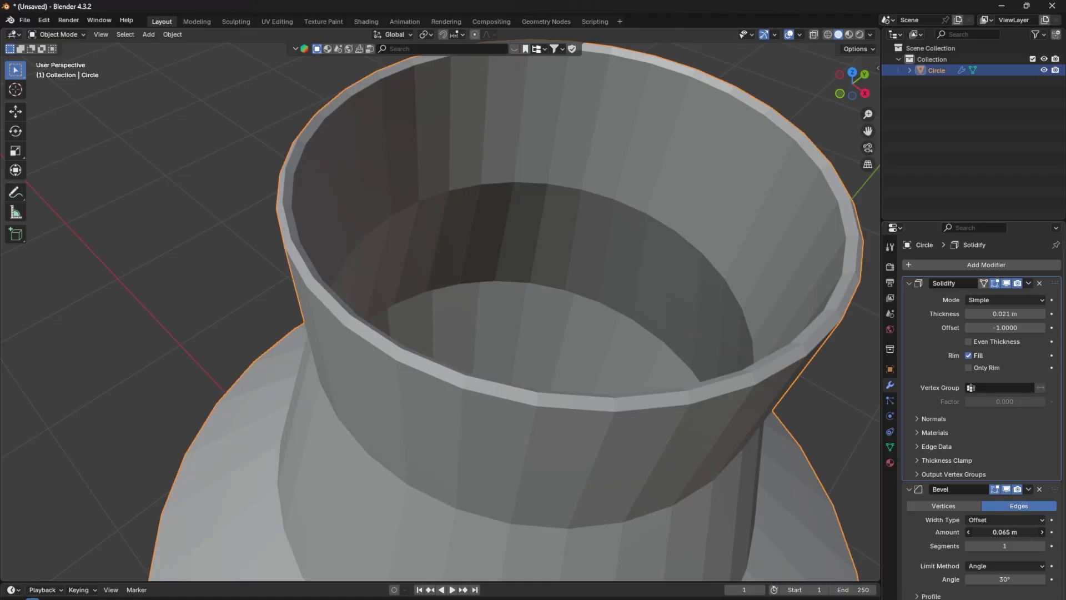
- Set the bottle's Bevel amount to 0.017 m with 3 segments
left_click_drag(1005, 532, 991, 532)
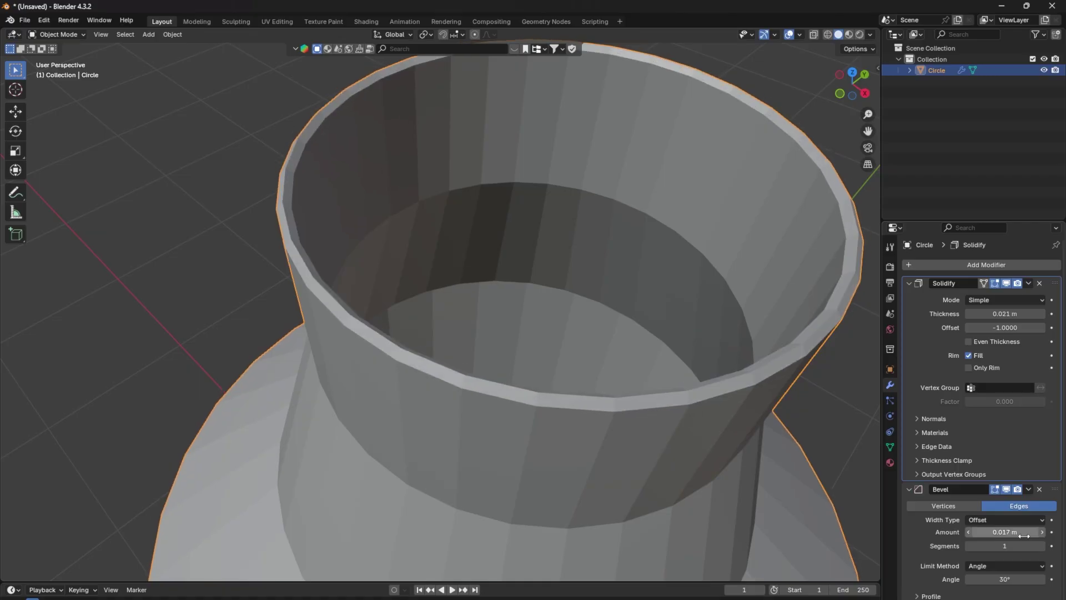
left_click(1040, 548)
left_click(1041, 548)
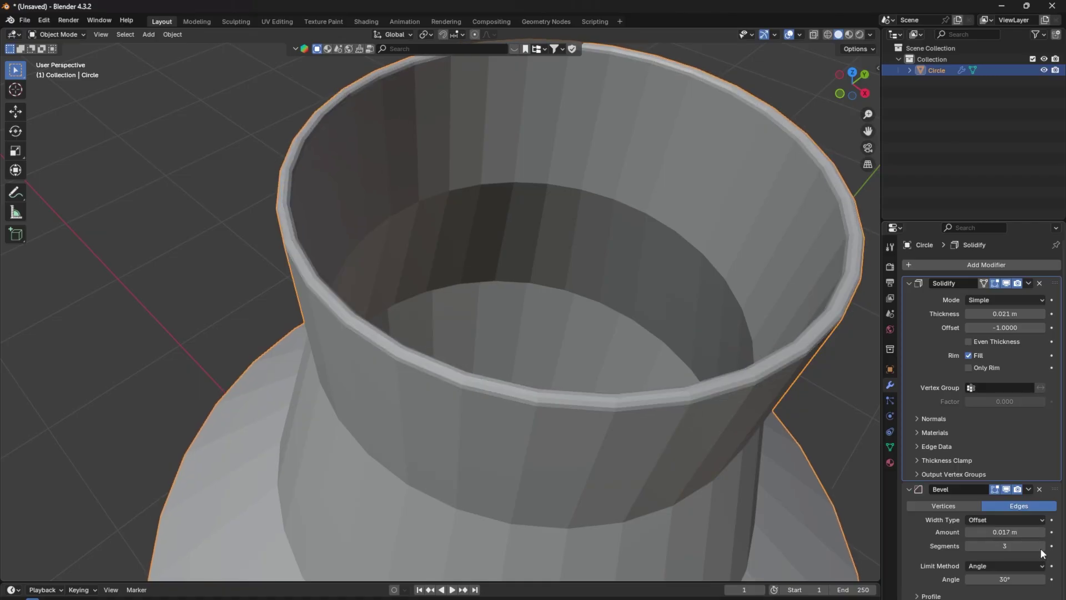
- Turn on X-ray display in the viewport so the inside of the bottle can be seen
scroll(702, 458, "down", 5)
mouse_move(701, 459)
middle_mouse_down()
mouse_move(628, 404)
mouse_move(646, 398)
mouse_move(712, 448)
middle_mouse_up()
middle_click_drag(588, 379, 548, 366)
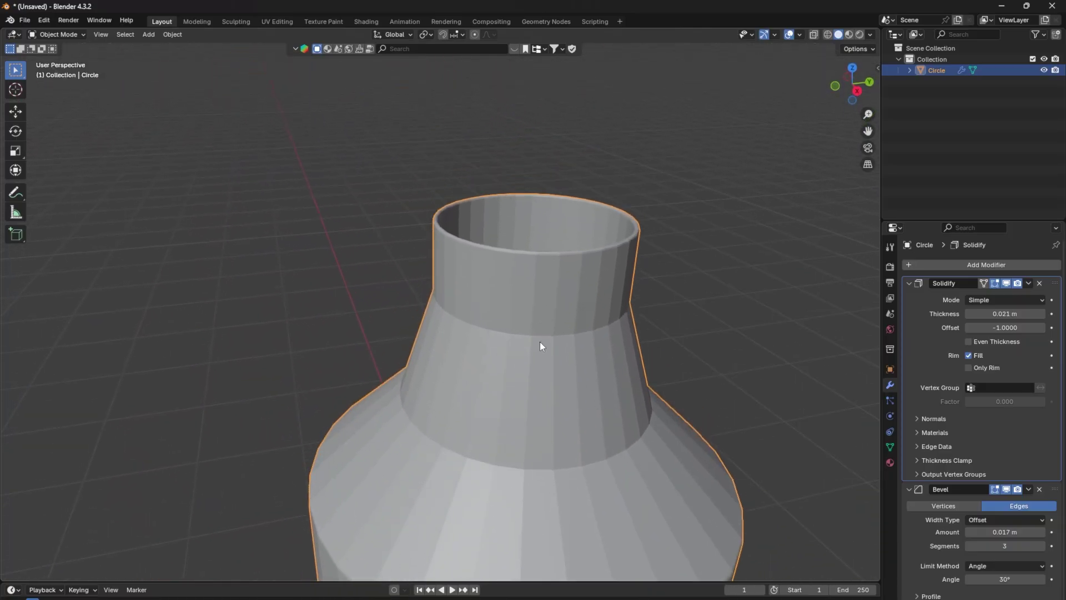
scroll(578, 387, "down", 5)
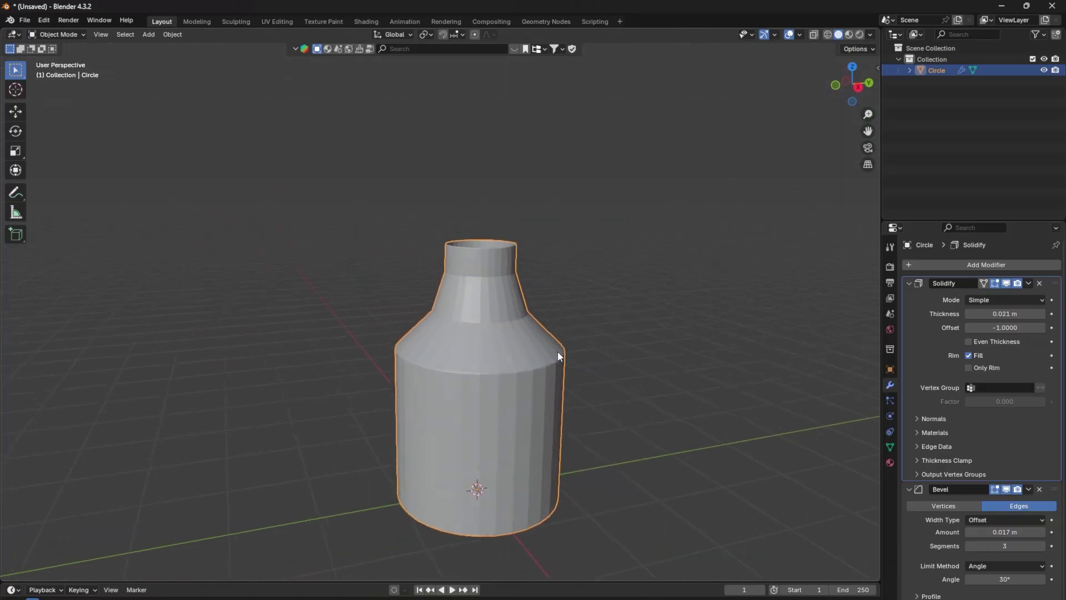
key("alt+z")
middle_click_drag(540, 356, 700, 172)
key("alt+z")
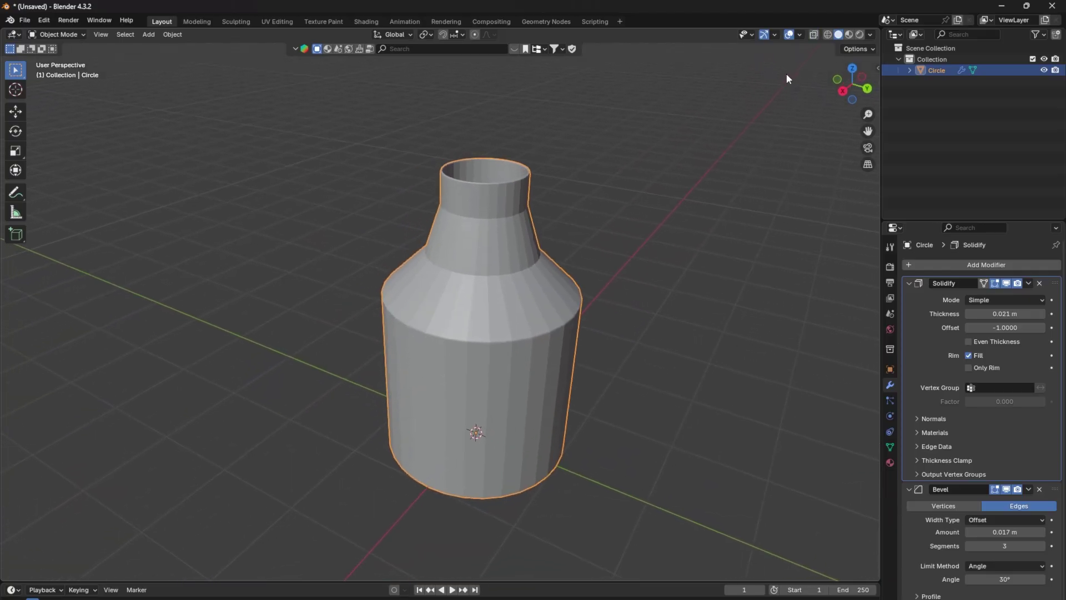
left_click(814, 35)
- Duplicate the bottle's lower cylindrical body, including its base, in place in Edit Mode and scale the copy down slightly
middle_click_drag(582, 363, 598, 284)
scroll(599, 308, "up", 4)
scroll(595, 305, "down", 4)
scroll(597, 286, "up", 6)
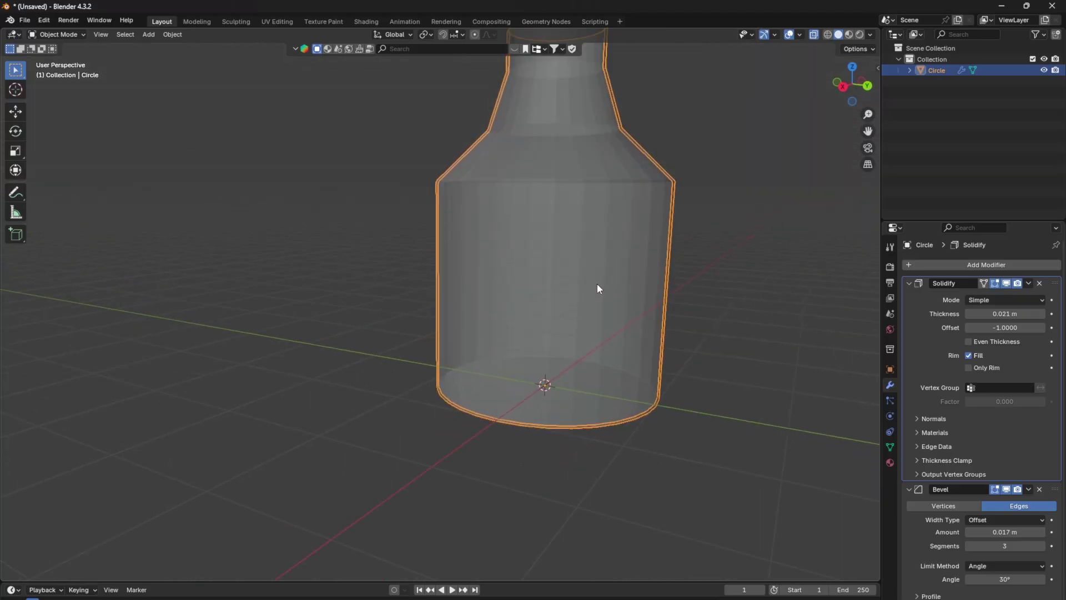
scroll(500, 333, "down", 6)
key("Tab")
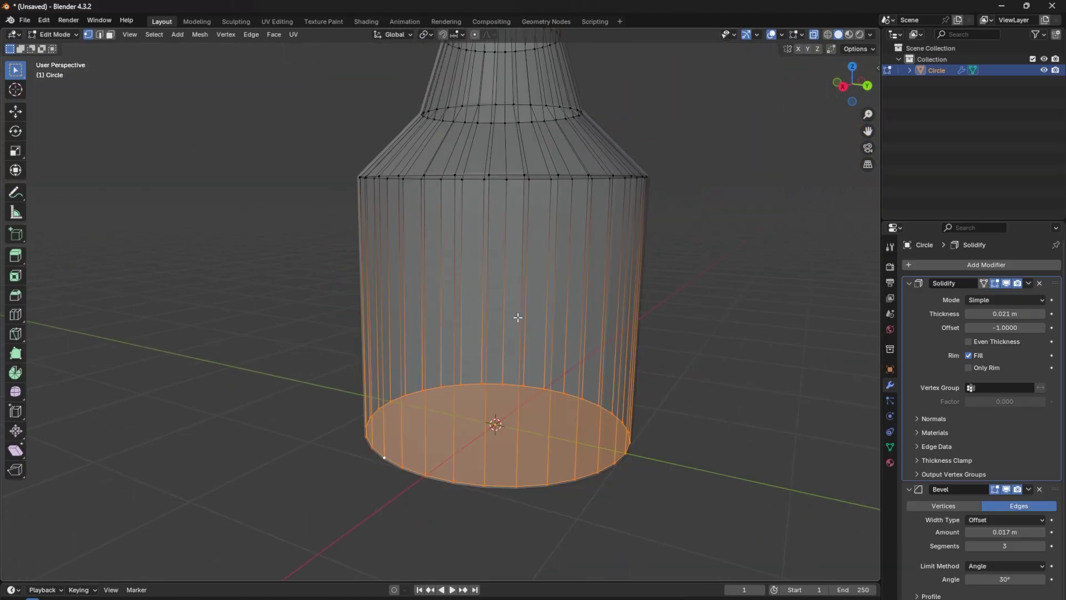
left_click_drag(367, 191, 711, 513)
middle_click_drag(711, 514, 720, 404)
key("shift+d")
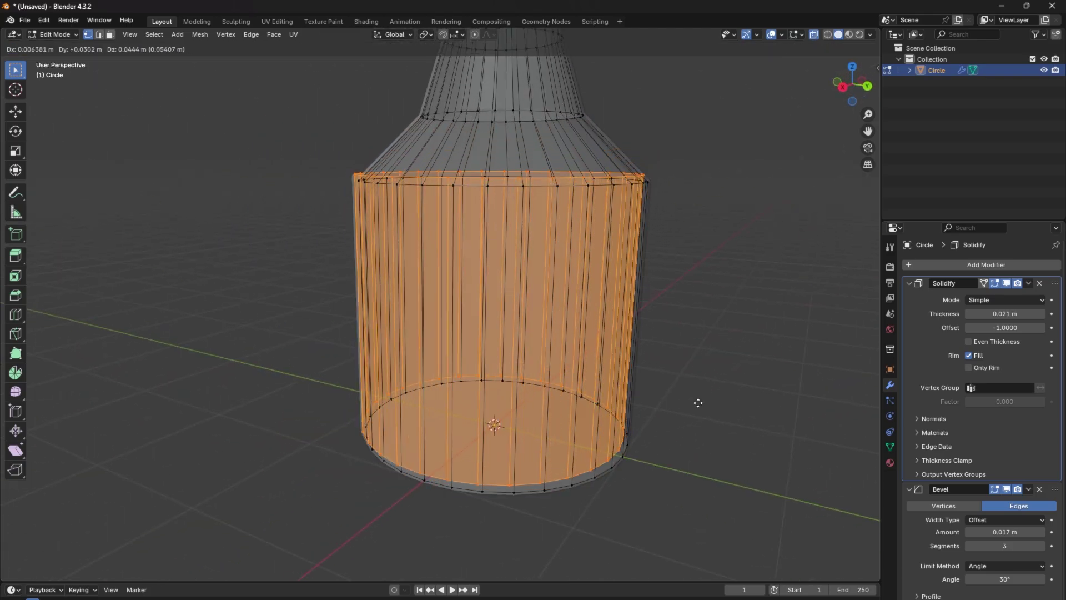
key("Escape")
key("s")
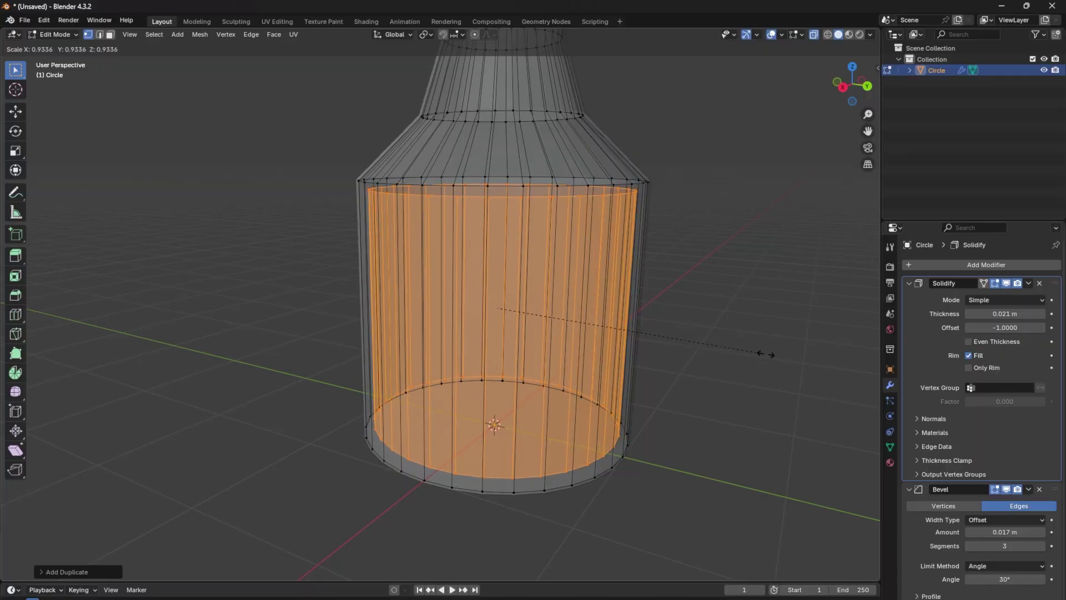
left_click(778, 351)
- Separate the selected inner copy into its own object and select only that object in Object Mode
key("p")
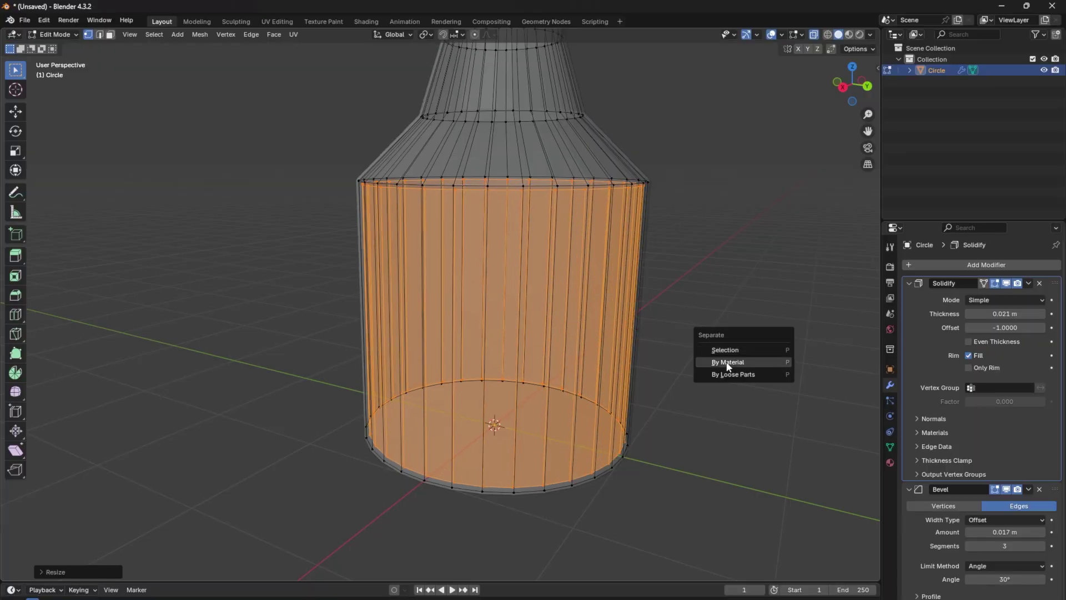
left_click(725, 350)
key("Tab")
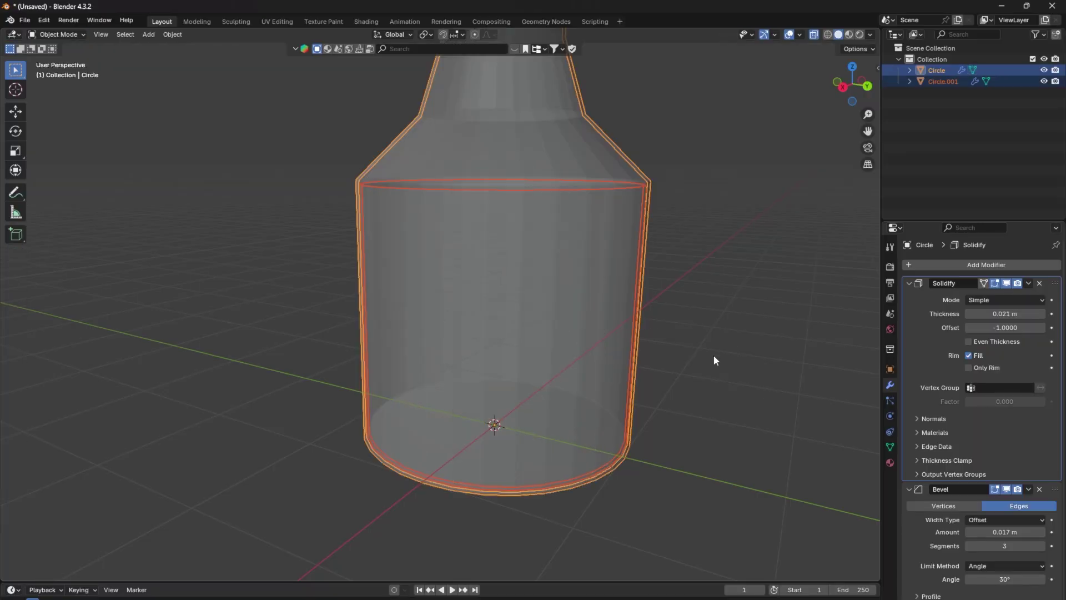
left_click(545, 336)
- Remove the Bevel modifier from the separated inner body
middle_click_drag(535, 338, 552, 430)
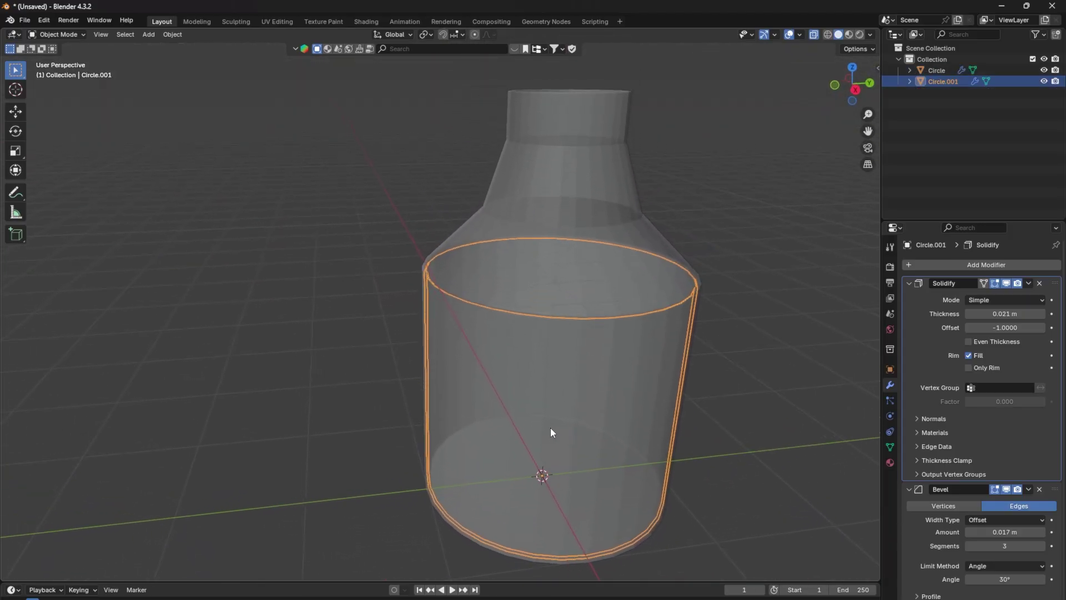
scroll(572, 411, "up", 2)
middle_click_drag(586, 390, 550, 397)
scroll(552, 396, "up", 2)
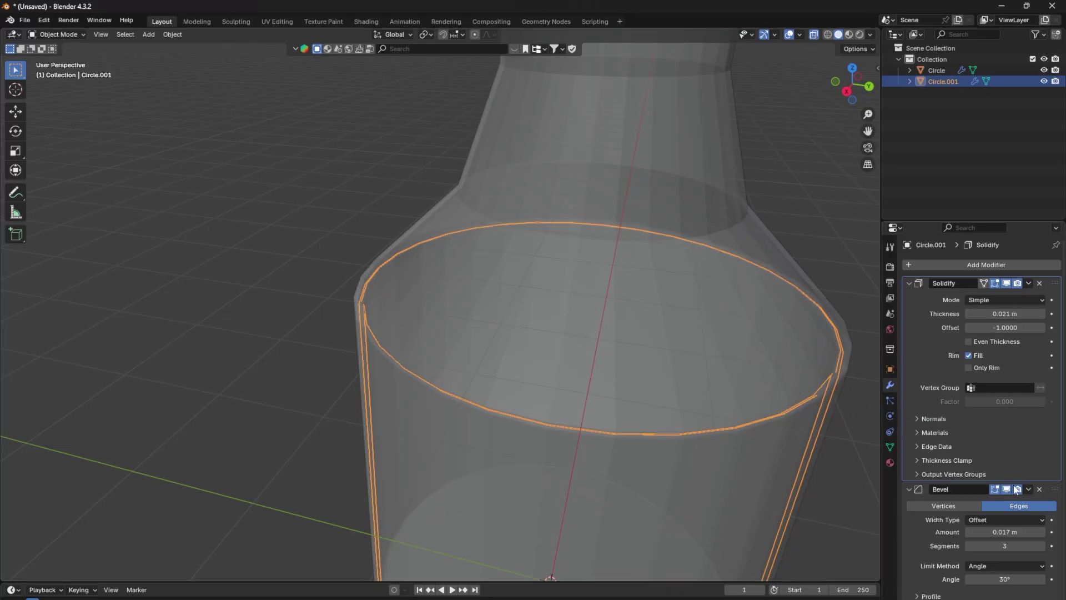
left_click(1040, 489)
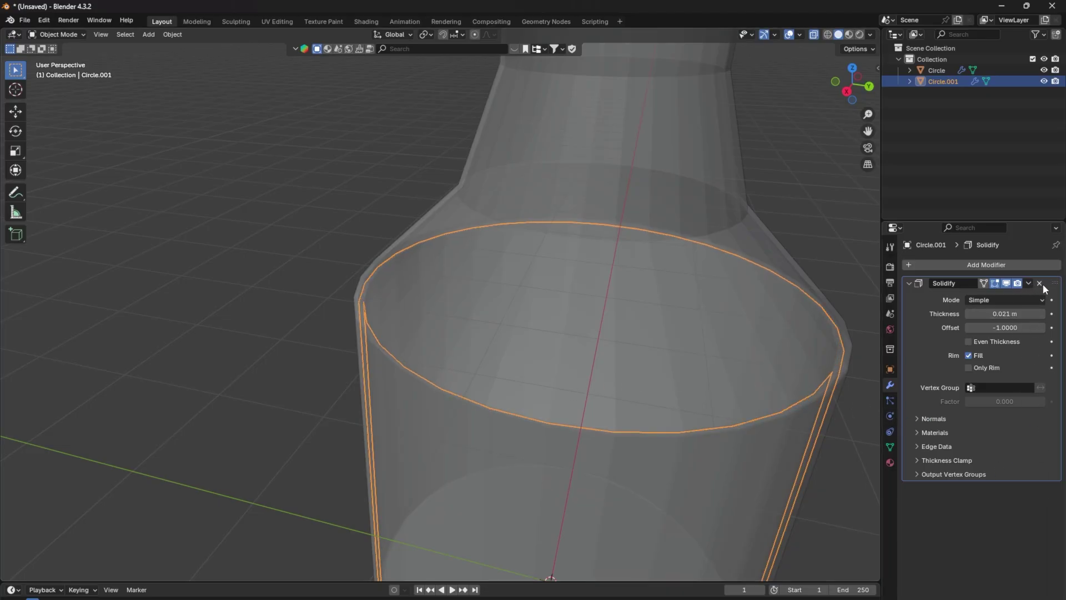
- Remove the Solidify modifier from the inner body and close its open top rim with a face
left_click(1040, 283)
middle_click_drag(744, 382, 564, 421)
key("Tab")
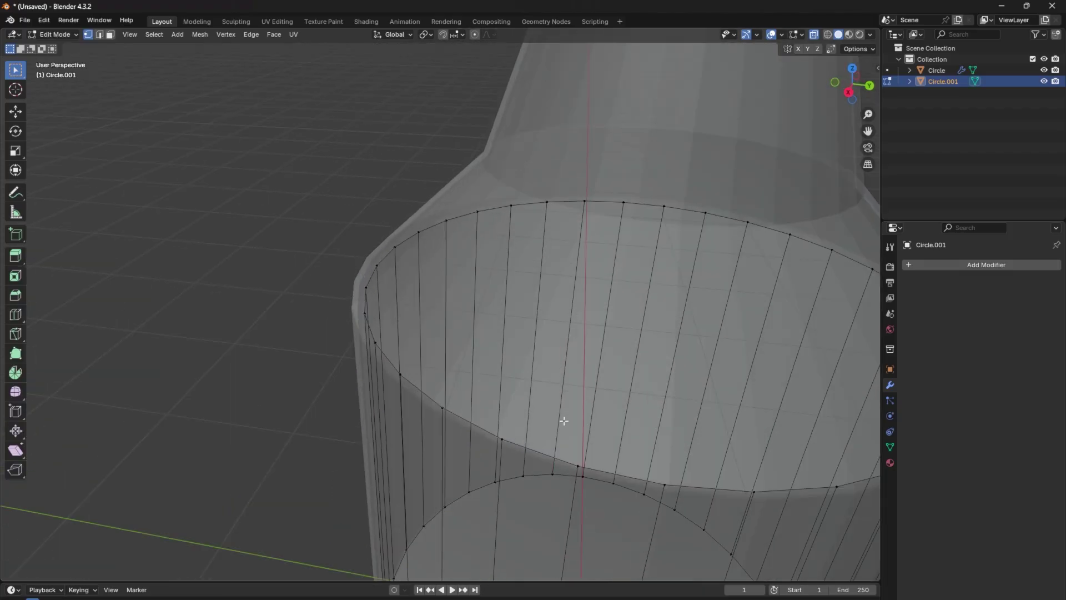
left_click(537, 451)
key("l")
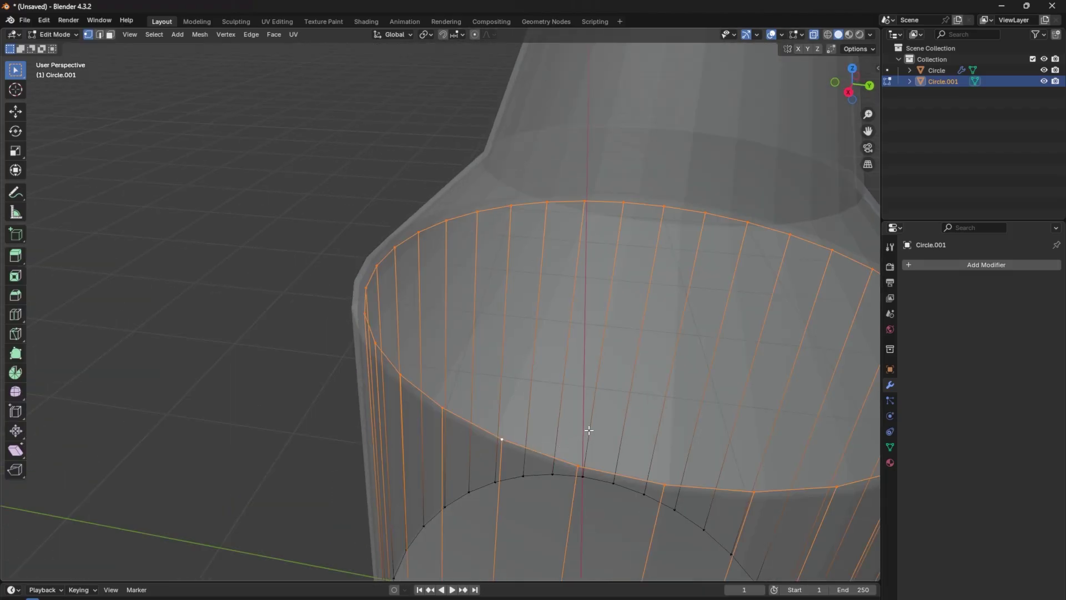
key("l")
key("Tab")
scroll(633, 399, "down", 5)
middle_click_drag(635, 395, 491, 433)
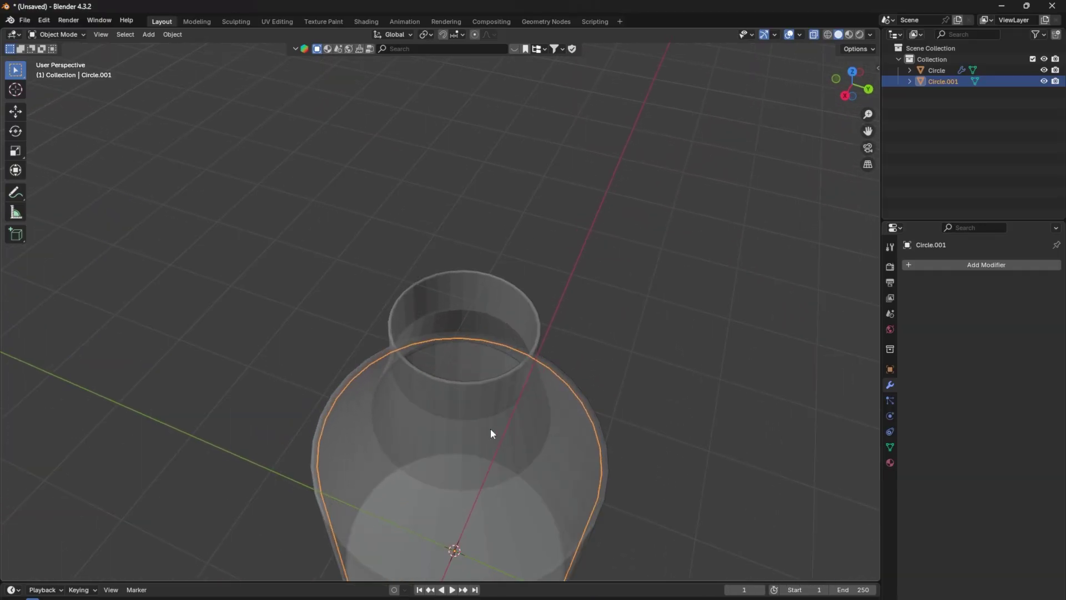
- Turn off X-ray, duplicate the bottle's top rim edge loop in place in Edit Mode and scale the copy slightly larger
left_click(503, 389)
key("Tab")
middle_click_drag(511, 381, 501, 344)
key("alt+z")
scroll(460, 416, "up", 2)
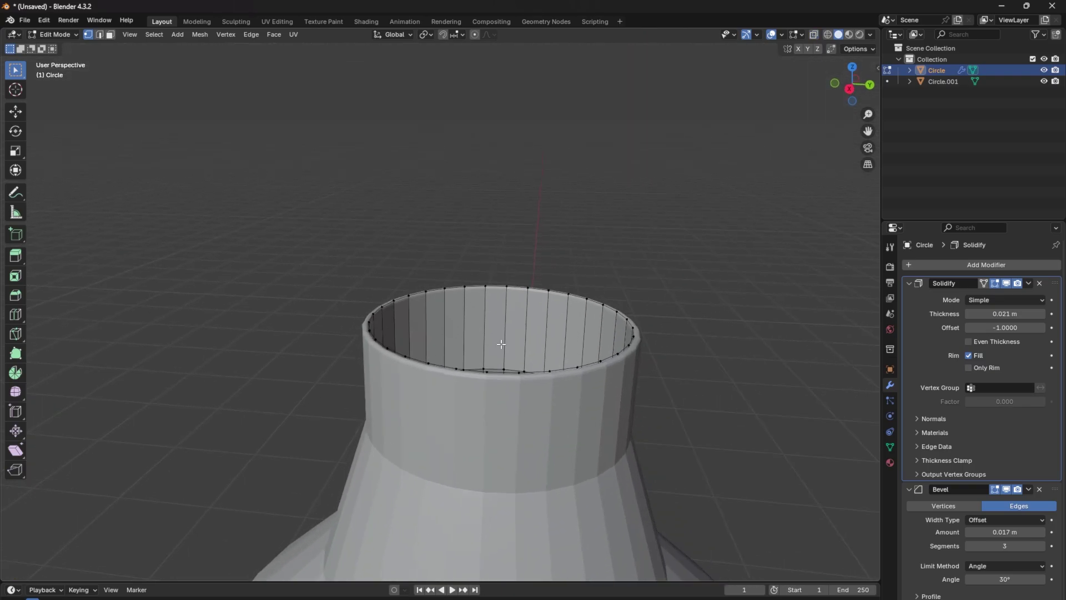
left_click(468, 370, "alt")
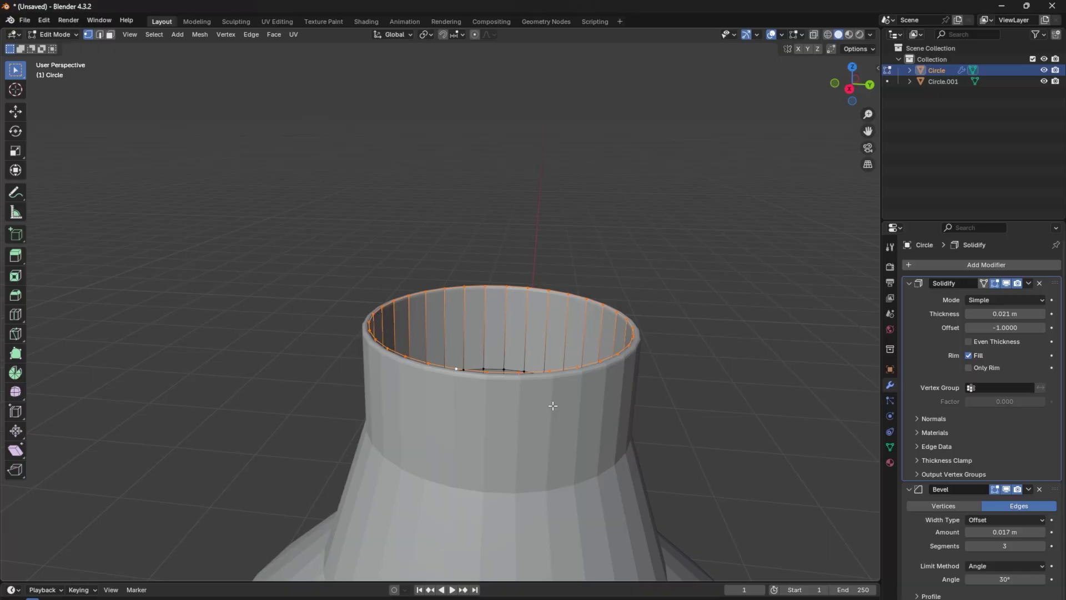
key("shift+d")
key("Escape")
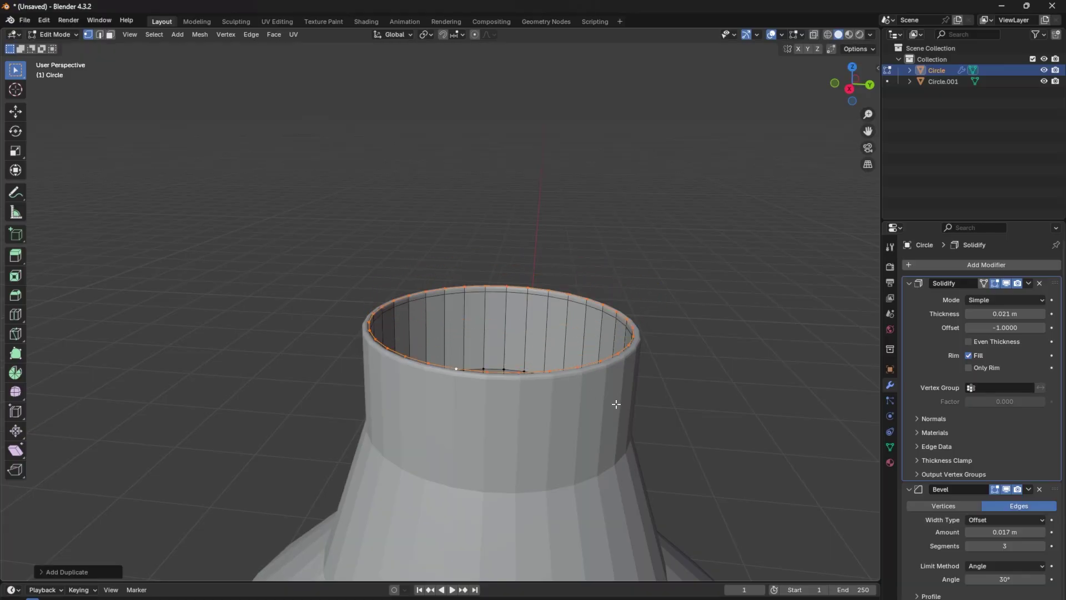
key("s")
left_click(635, 405)
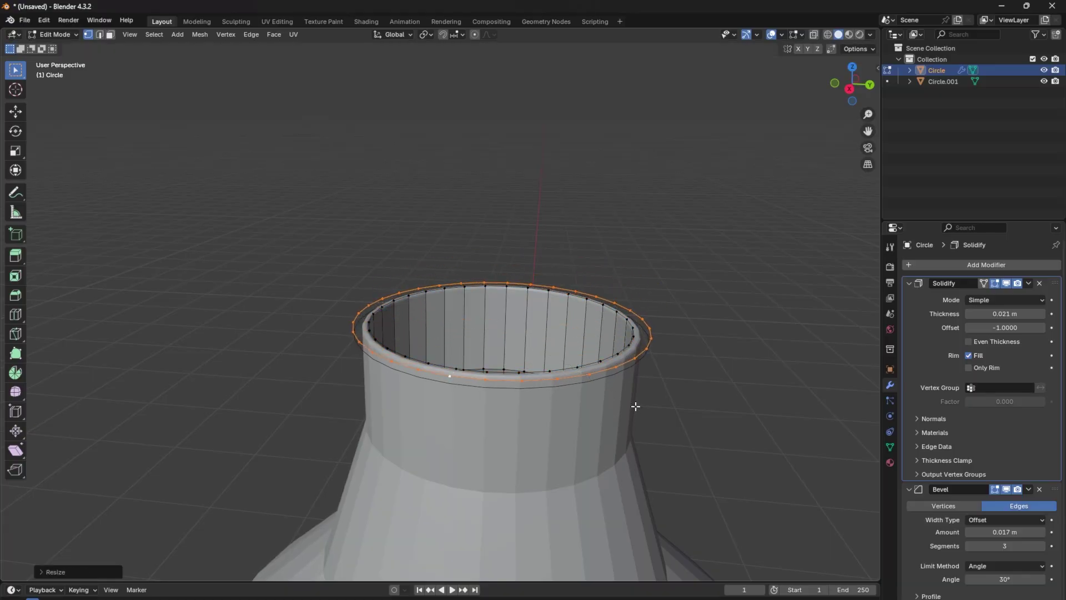
- Move the duplicated loop down about 0.3 m along Z and extrude it up about 0.4 m to form the cap wall
key("g")
key("z")
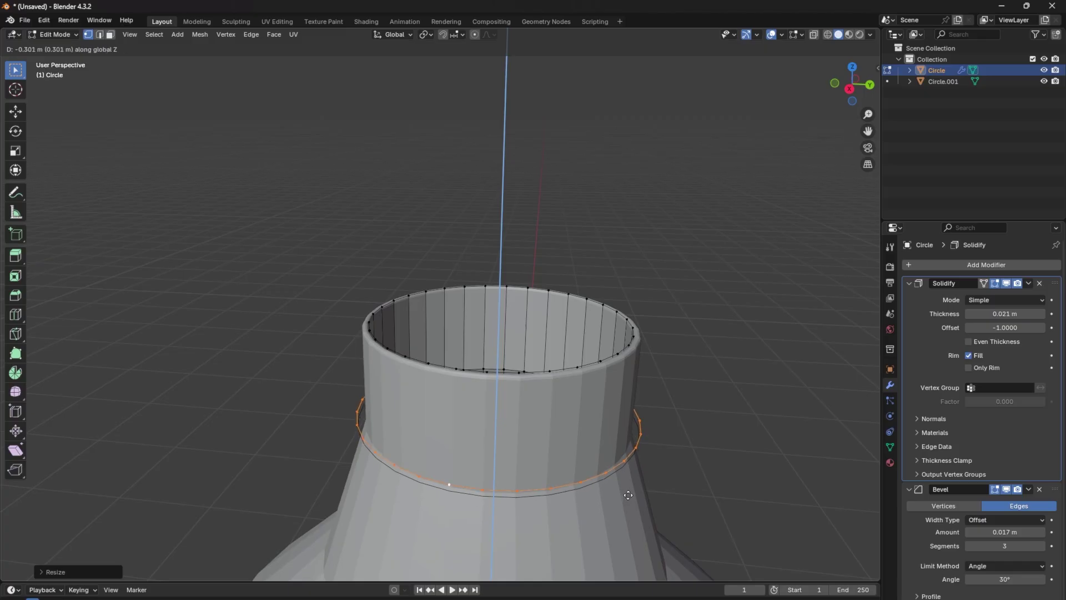
left_click(628, 495)
key("g")
key("z")
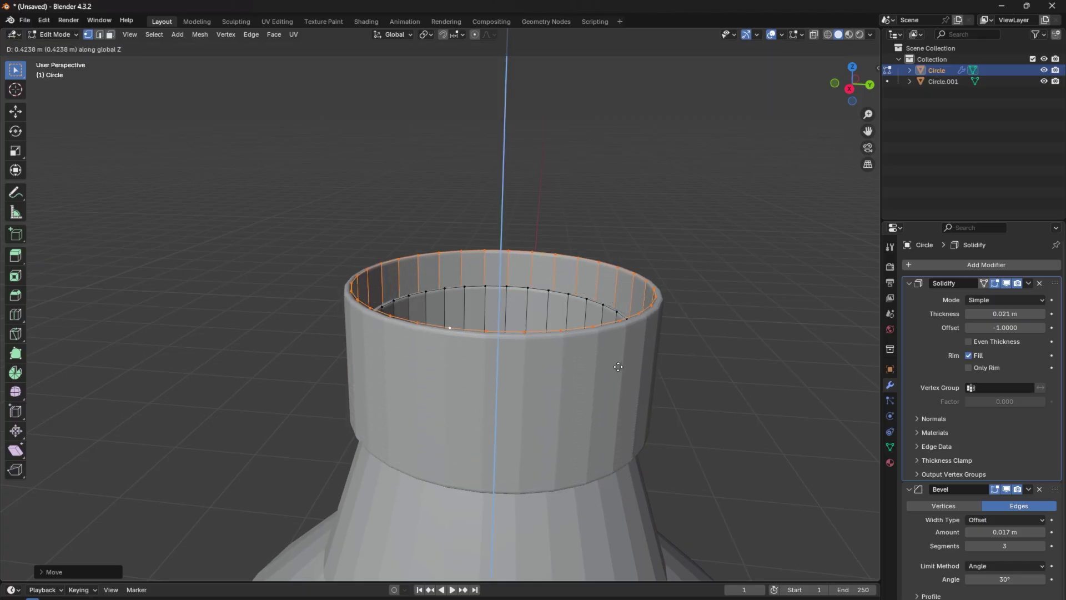
left_click(618, 369)
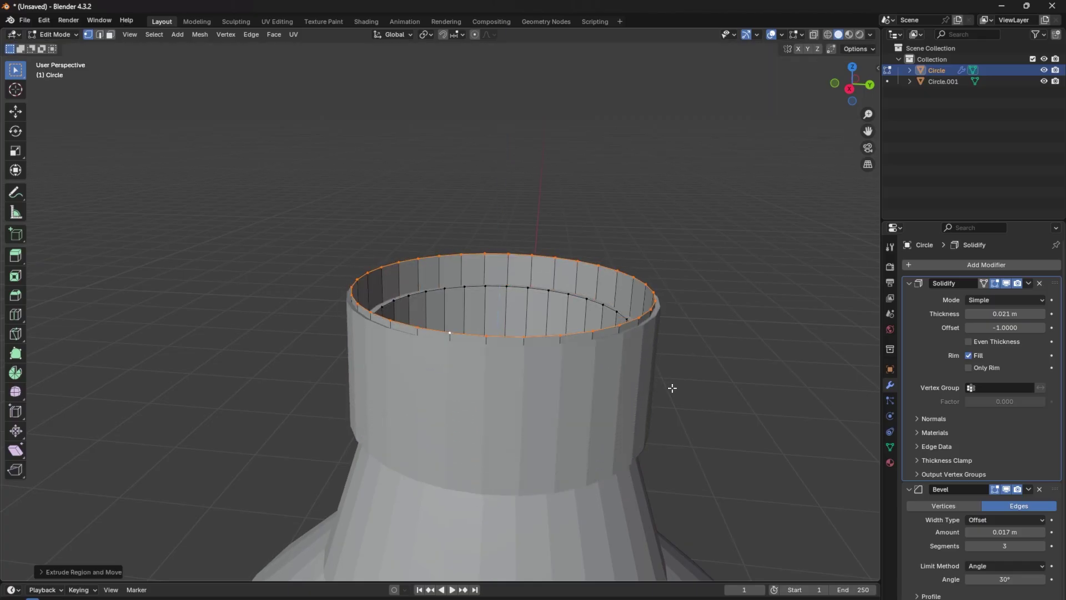
- Extrude the cap wall's upper edge inward to about 0.49 scale, fill the remaining hole and return to Object Mode
key("s")
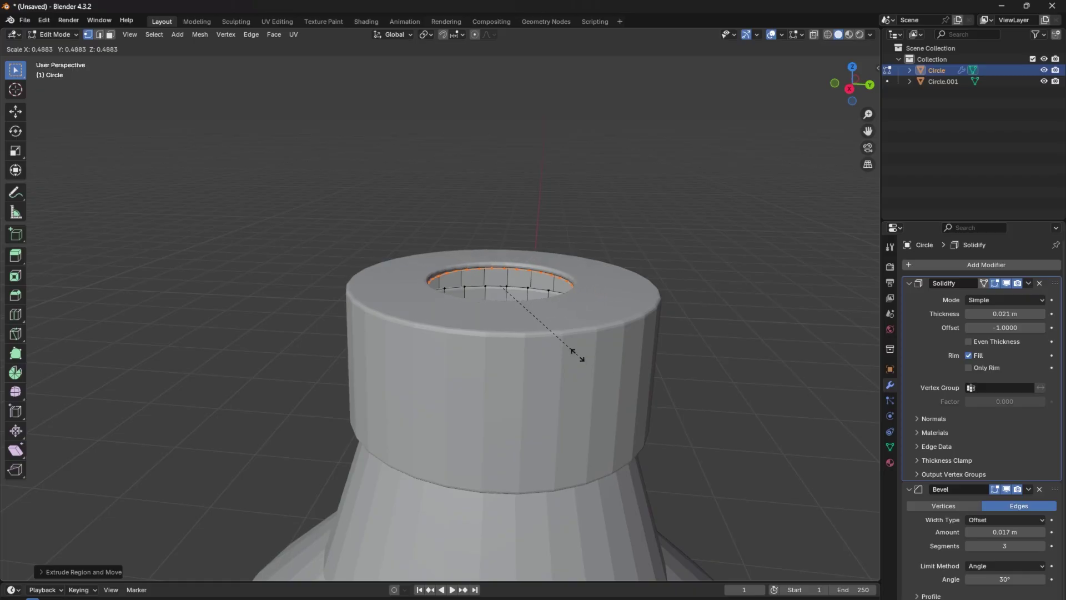
left_click(578, 356)
key("f")
scroll(582, 365, "down", 4)
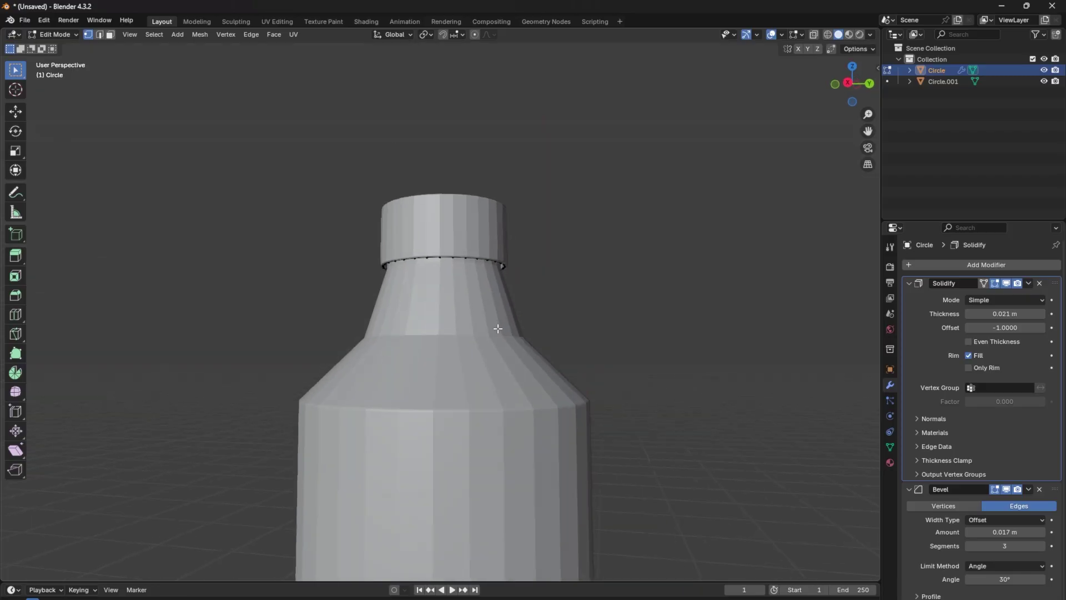
middle_click_drag(582, 365, 526, 304)
scroll(499, 344, "down", 1)
scroll(442, 335, "up", 2)
key("Tab")
scroll(485, 354, "up", 3)
scroll(475, 362, "down", 3)
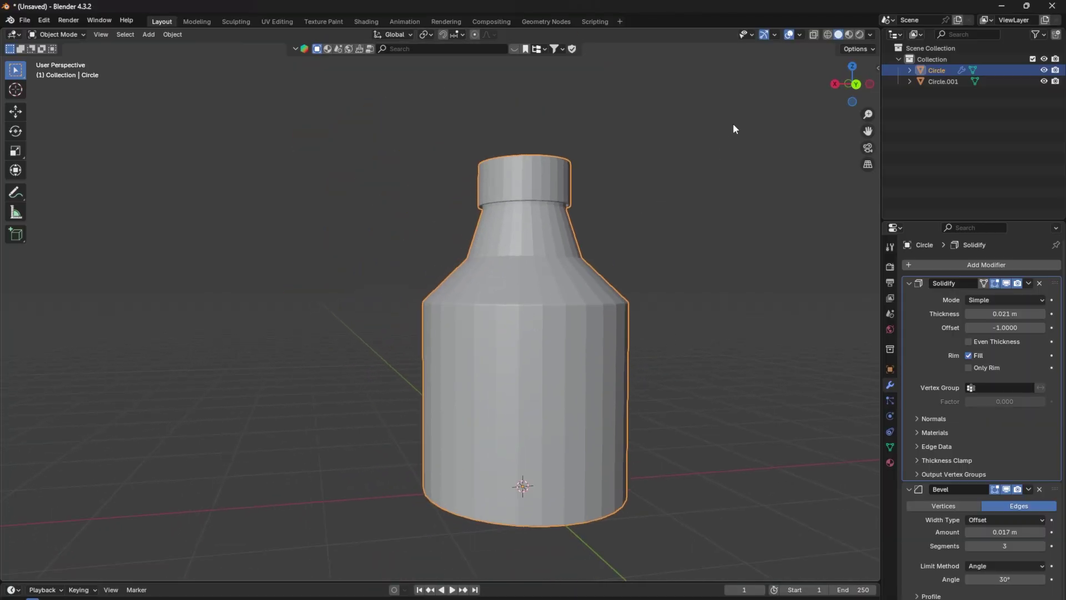
scroll(628, 241, "down", 3)
middle_click_drag(628, 241, 595, 269)
scroll(528, 302, "up", 5)
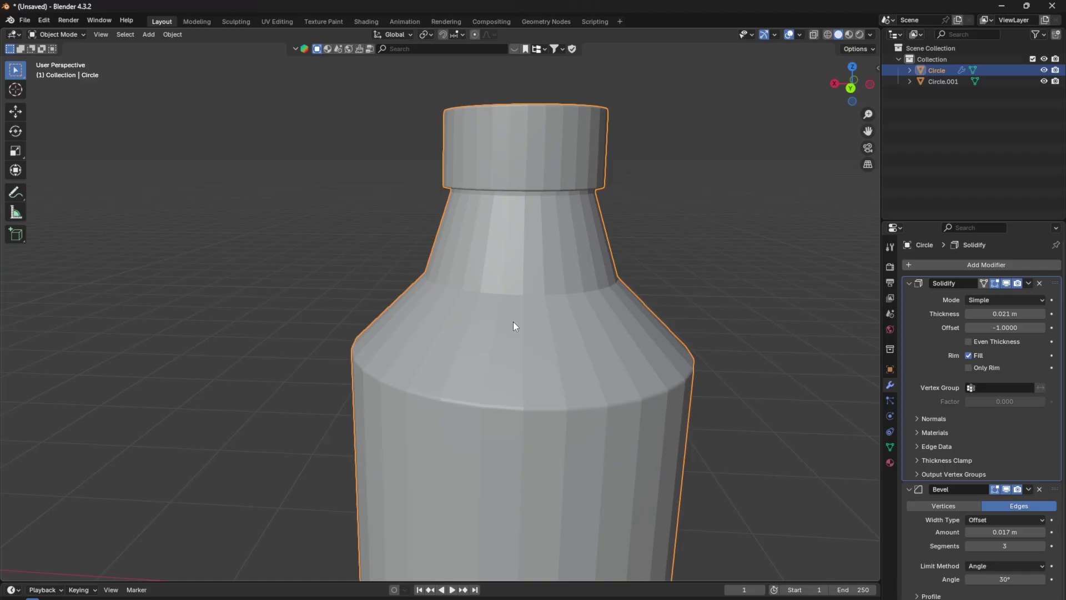
- Turn on X-ray display and parent the inner body to the bottle with the Object option
key("alt+z")
scroll(531, 334, "down", 4)
middle_click_drag(531, 335, 541, 312)
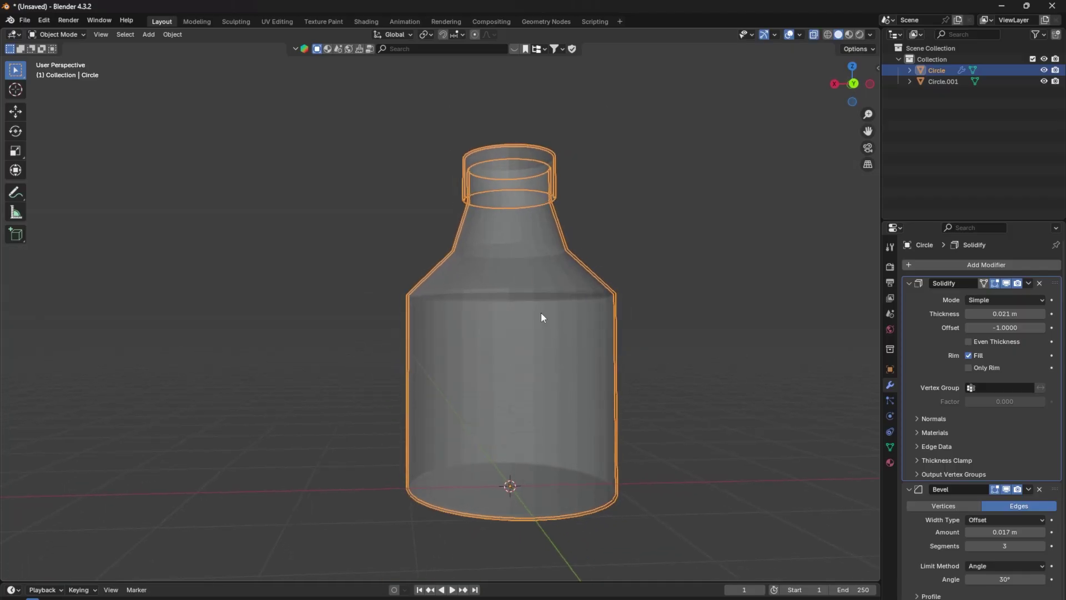
left_click(534, 310)
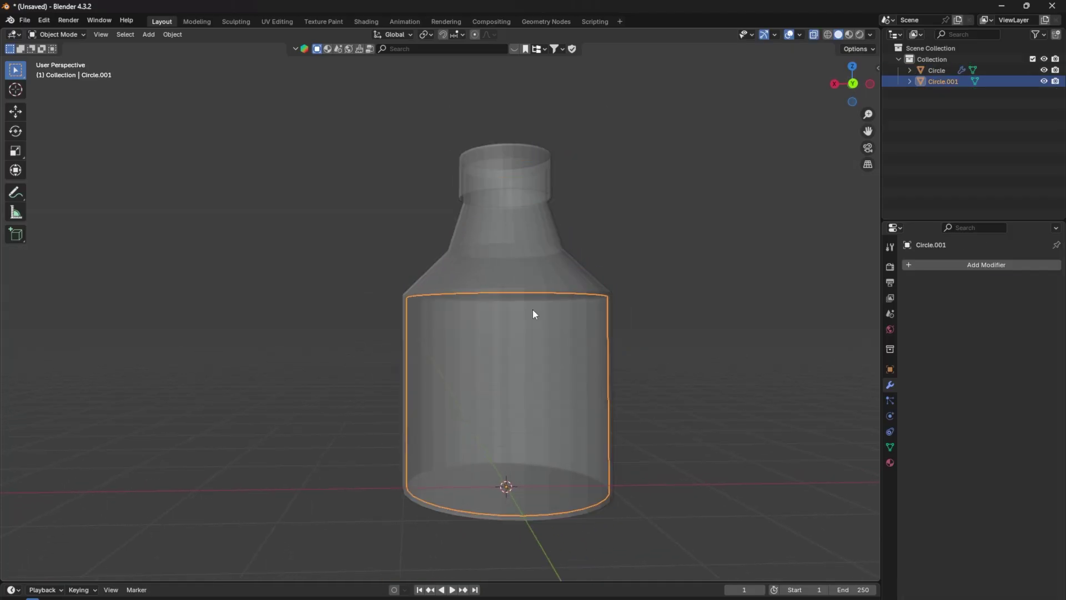
left_click(547, 276, "shift")
key("ctrl+p")
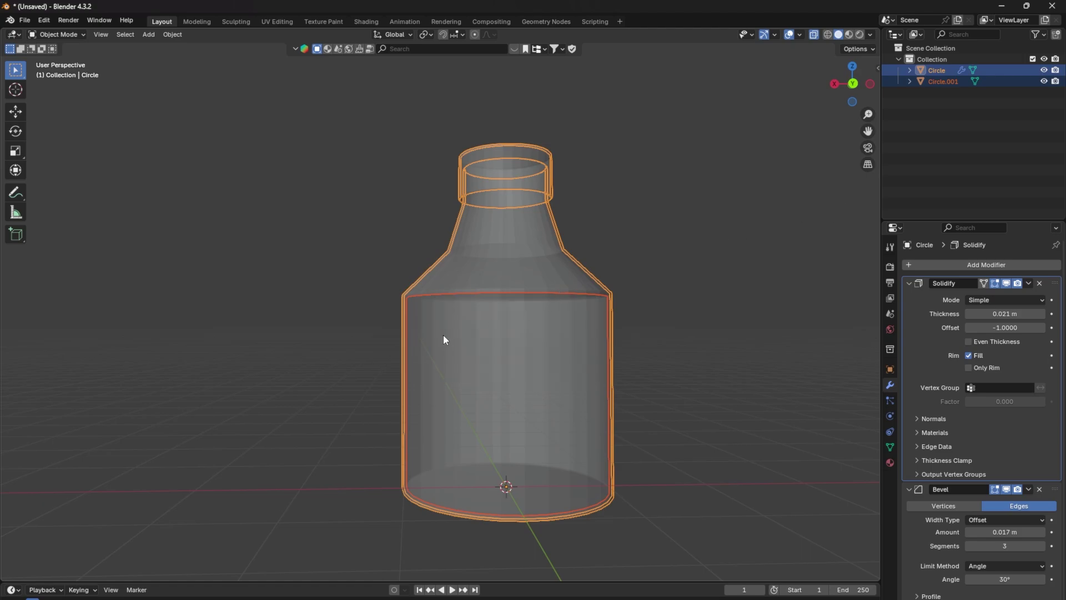
key("ctrl+p")
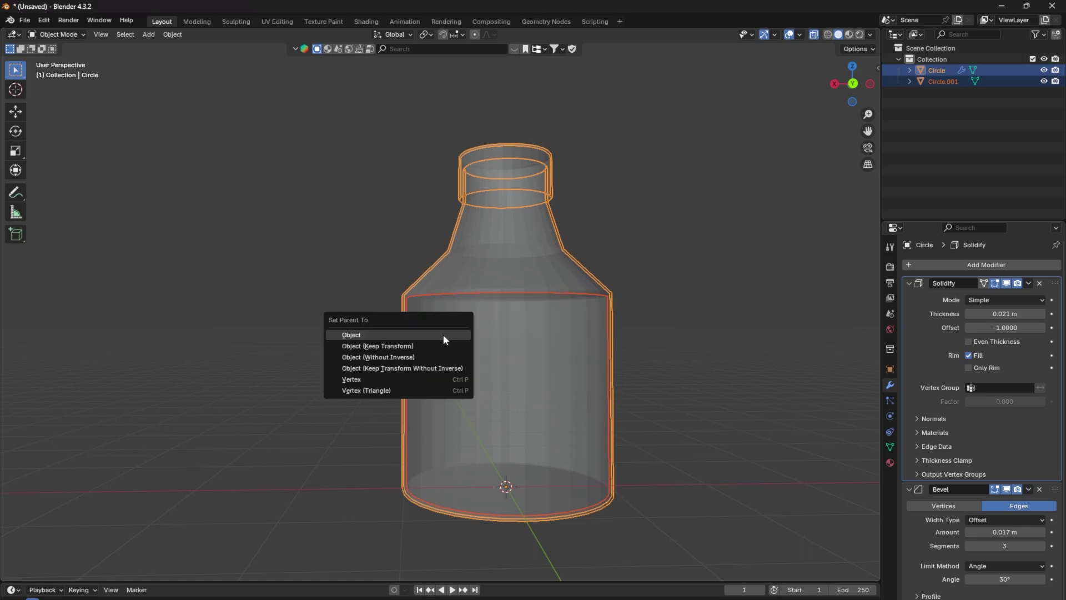
left_click(443, 334)
- Try rotating the bottle to check that the inner body follows it
left_click(516, 346)
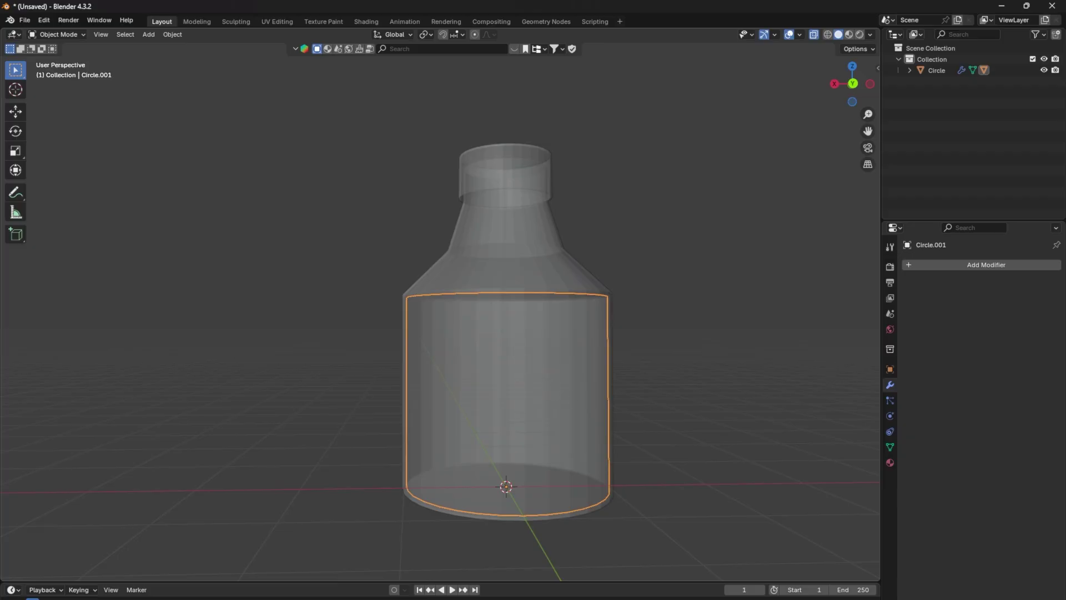
key("r")
key("Escape")
left_click(546, 245)
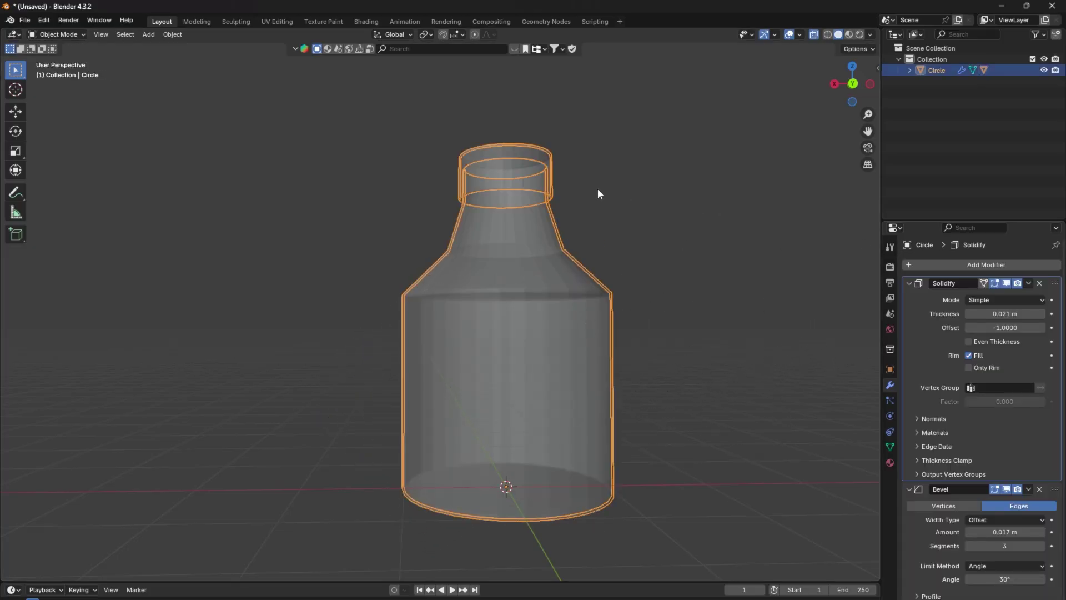
key("r")
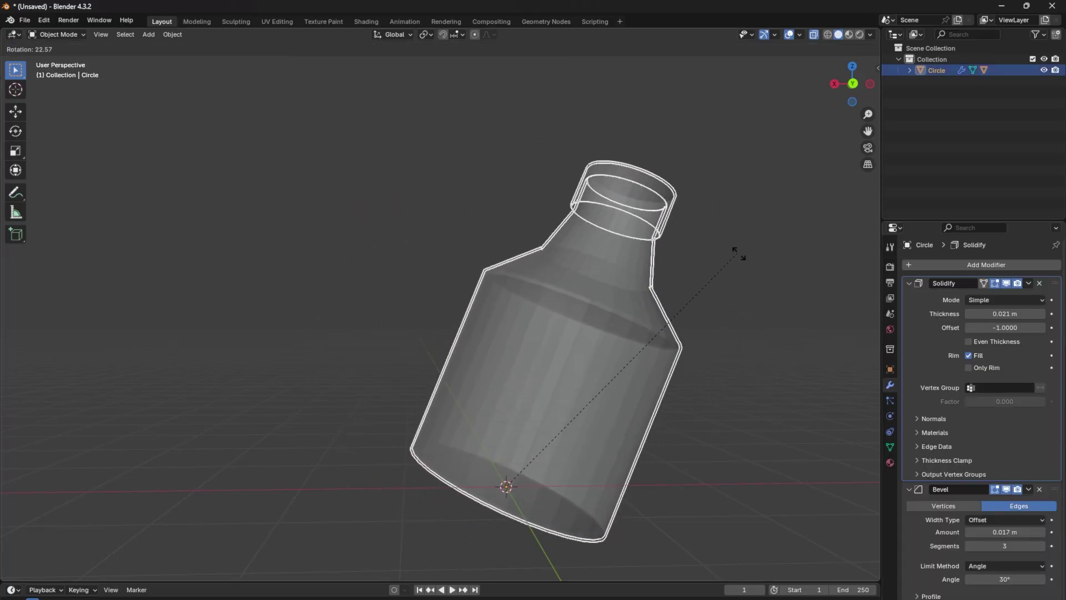
key("Escape")
- Add a cube and move it up along Z so it surrounds the bottle's neck and shoulder
key("shift+a")
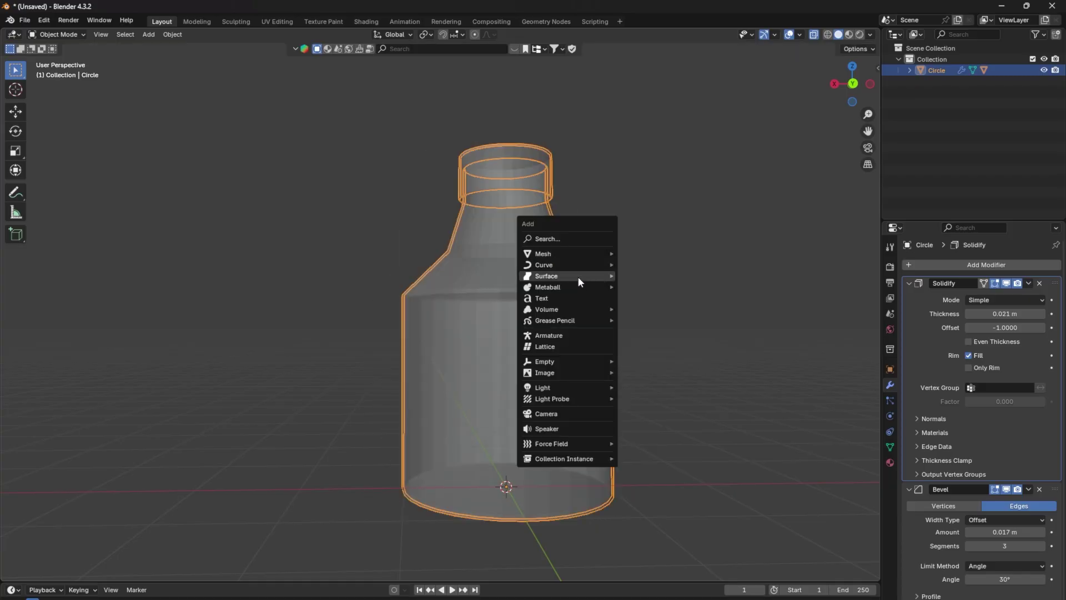
mouse_move(578, 253)
left_click(652, 263)
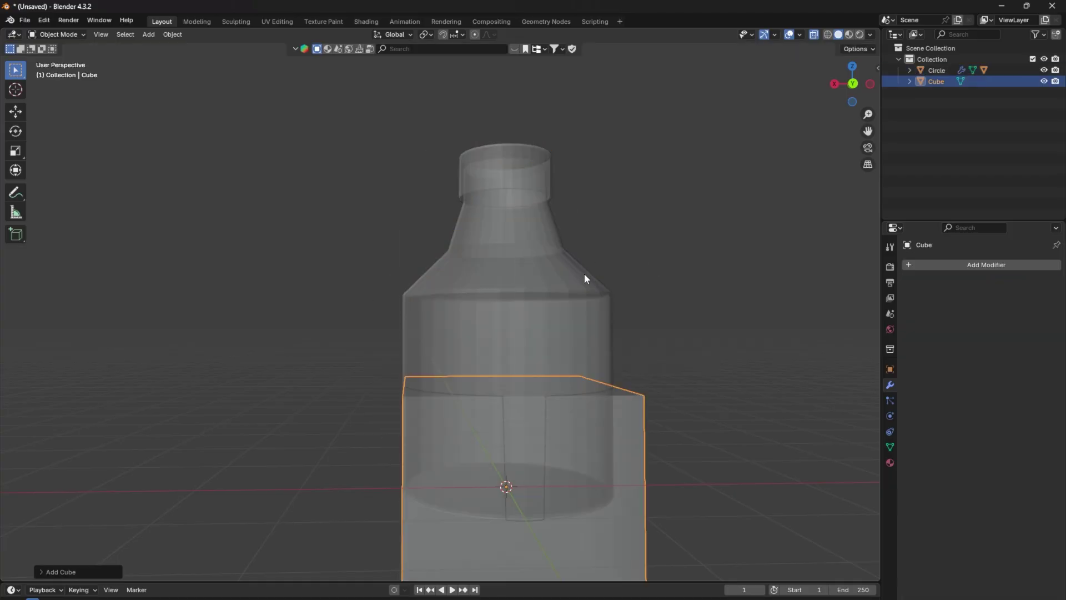
key("g")
key("z")
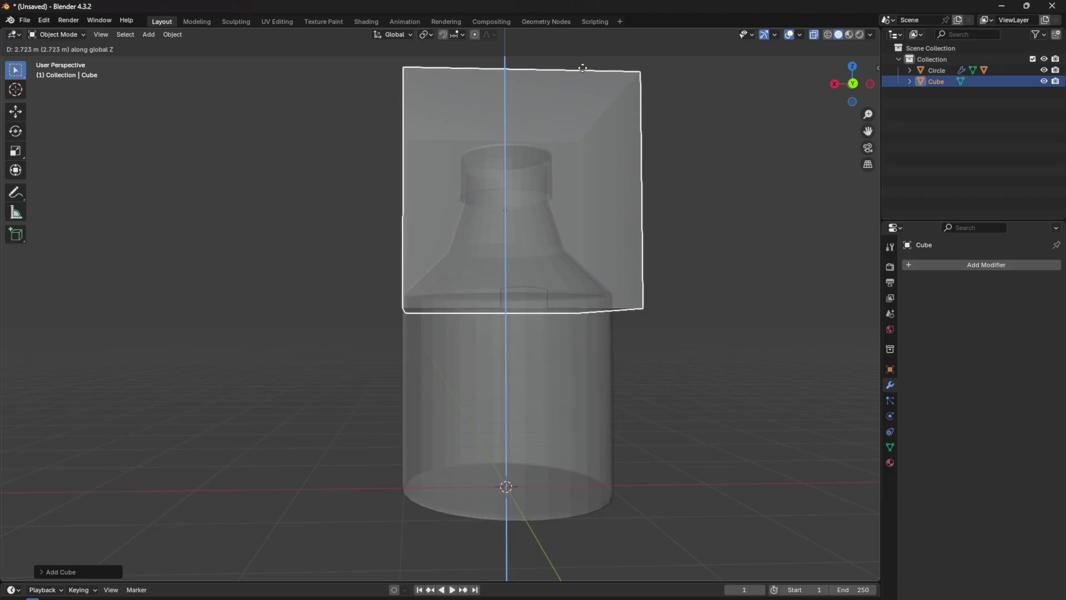
left_click(606, 163)
- Scale the cube's mesh in Edit Mode well beyond the bottle's width in X and Y, and flatten it along Z
key("Tab")
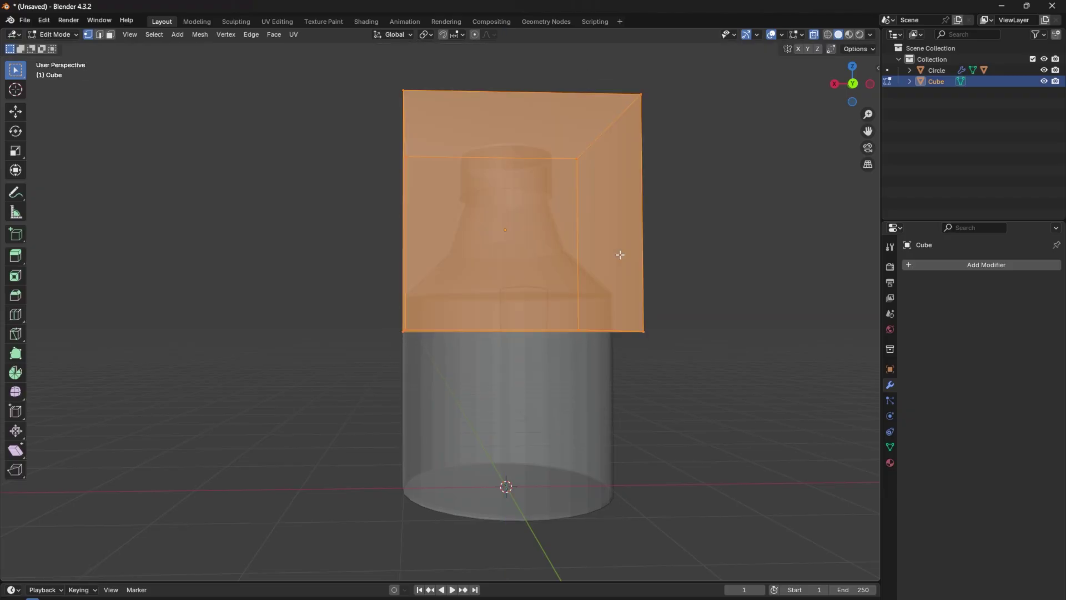
key("s")
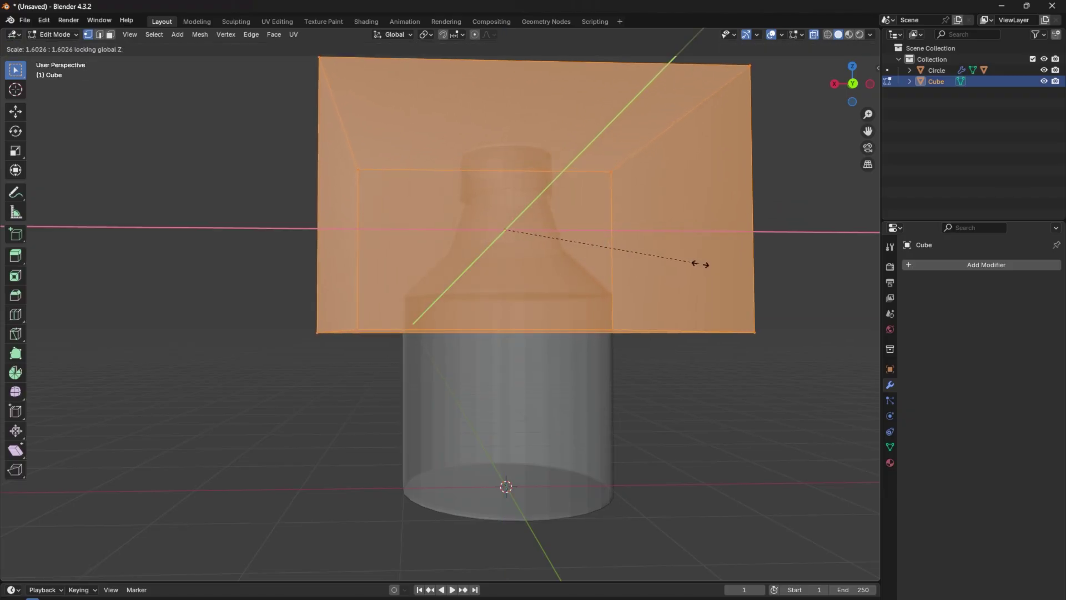
left_click(748, 278)
key("z")
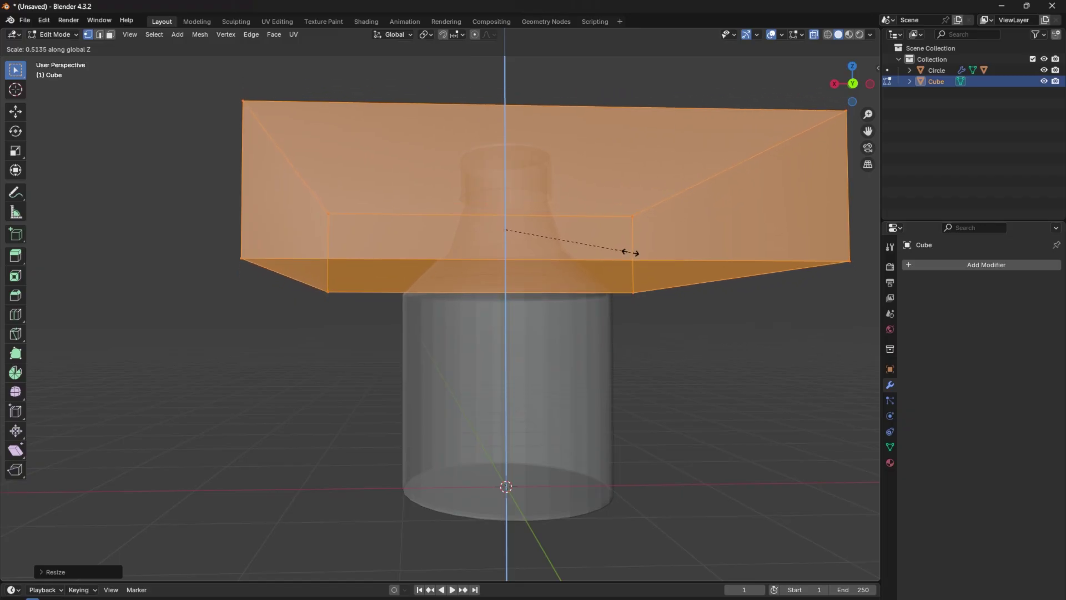
left_click(630, 253)
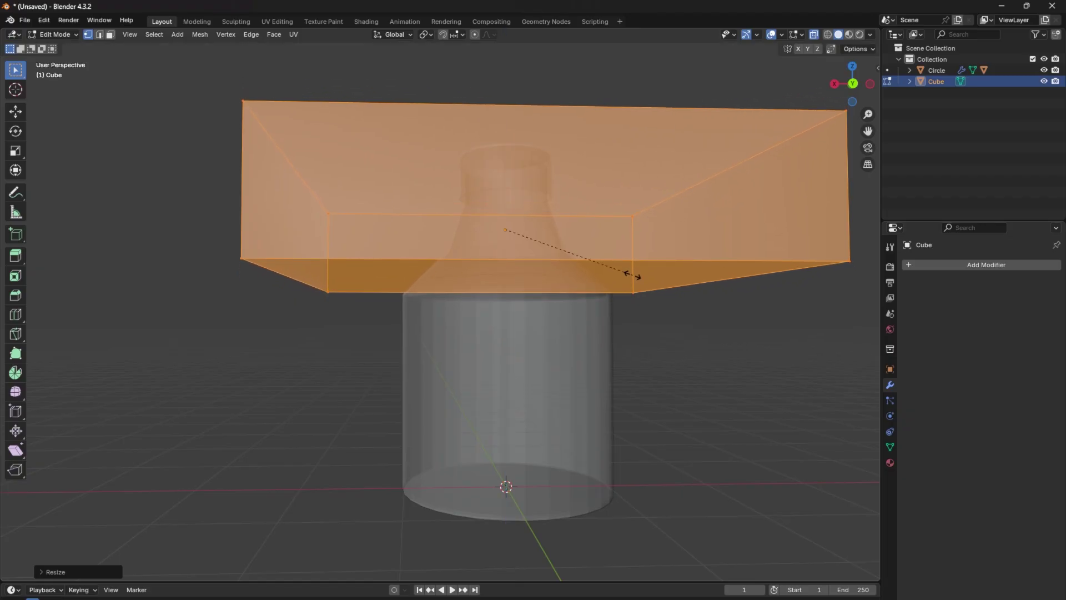
key("z")
left_click(646, 298)
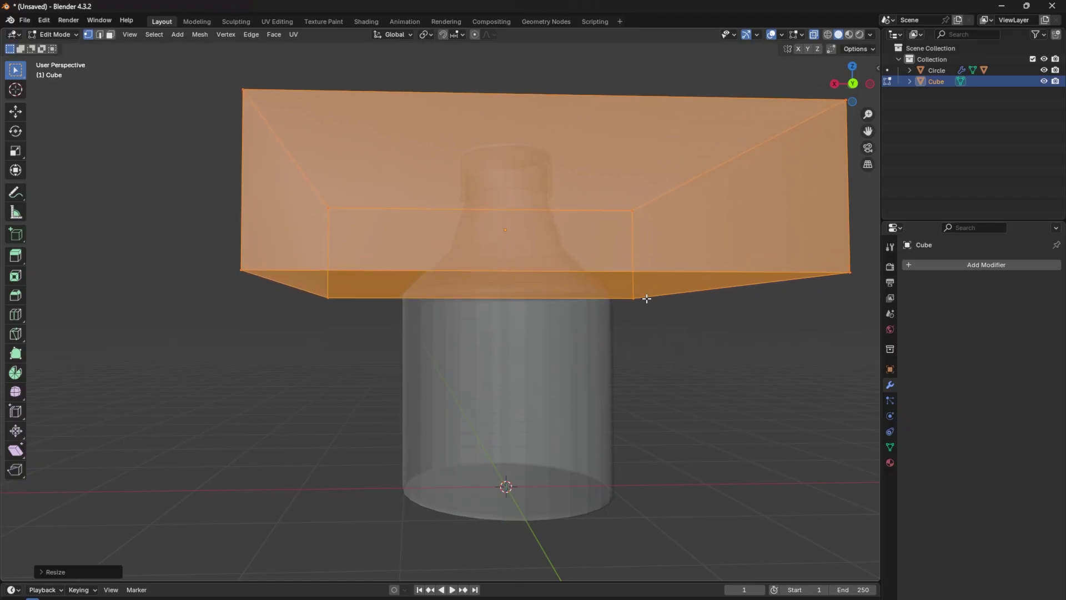
key("Tab")
- Lower the cube slightly along Z so its underside cuts just below the bottle's shoulder
key("g")
key("z")
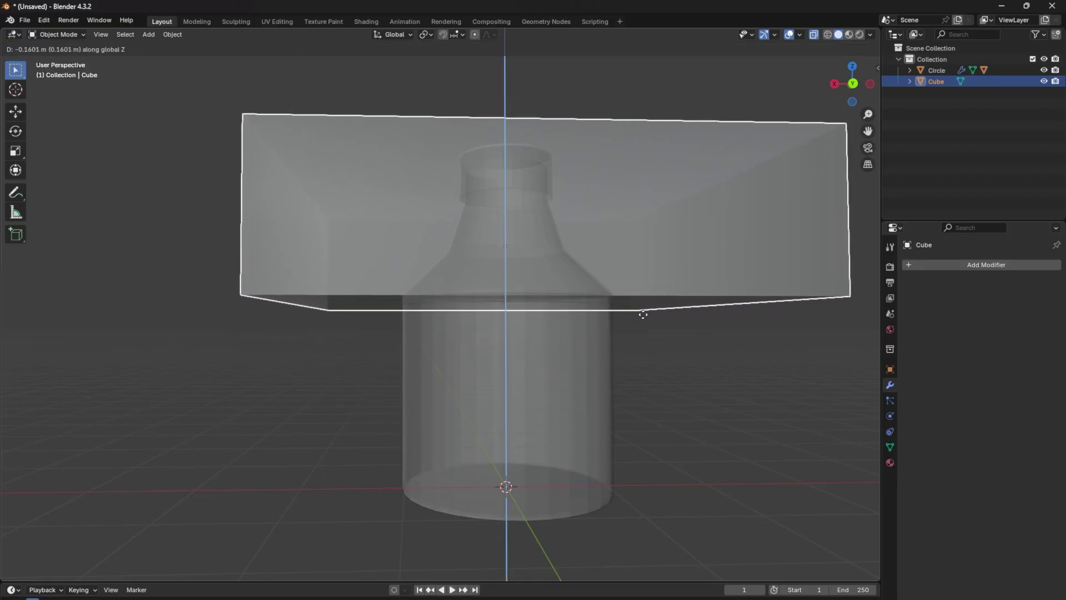
left_click(641, 318)
- Raise the cube's upper face along Z in Edit Mode so the cube extends well above the cap
middle_click_drag(641, 318, 588, 288)
key("Tab")
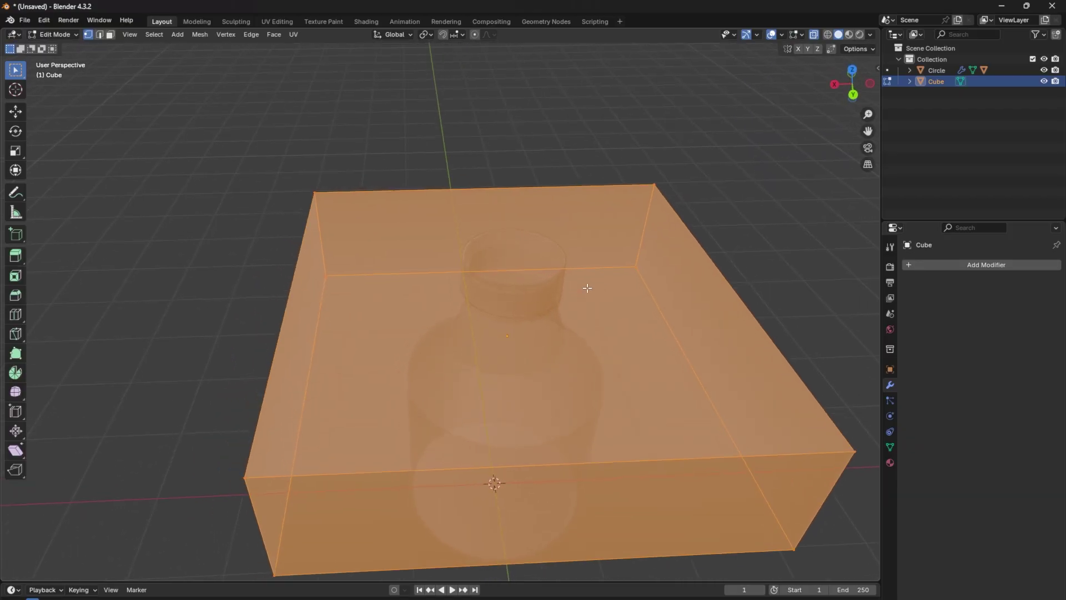
key("3")
key("alt+a")
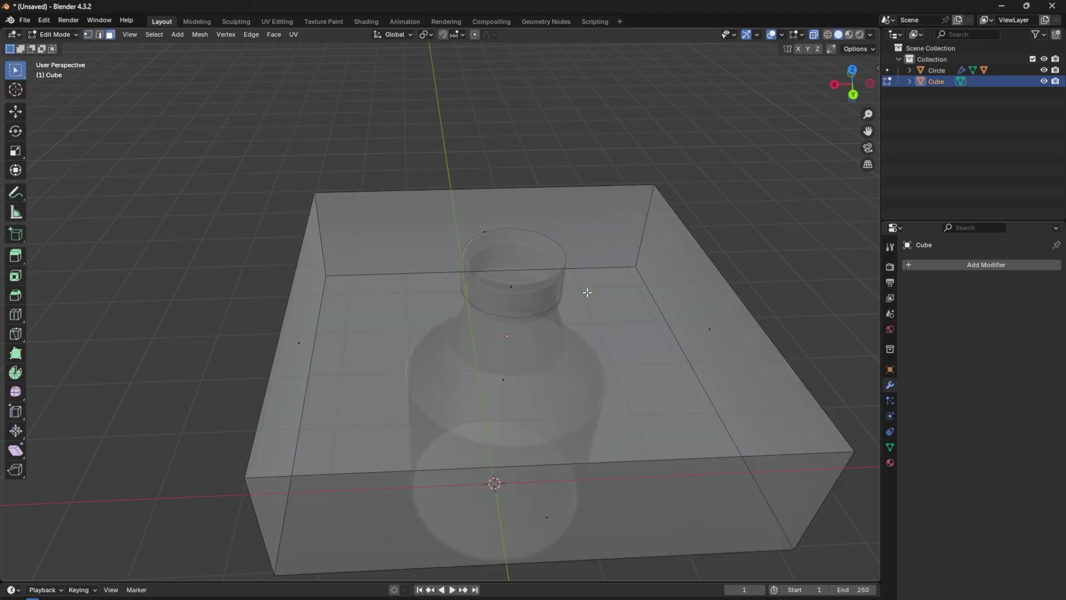
left_click(485, 244)
middle_click_drag(485, 235, 537, 252)
left_click(539, 265, "shift")
key("g")
key("z")
left_click(553, 158)
key("Tab")
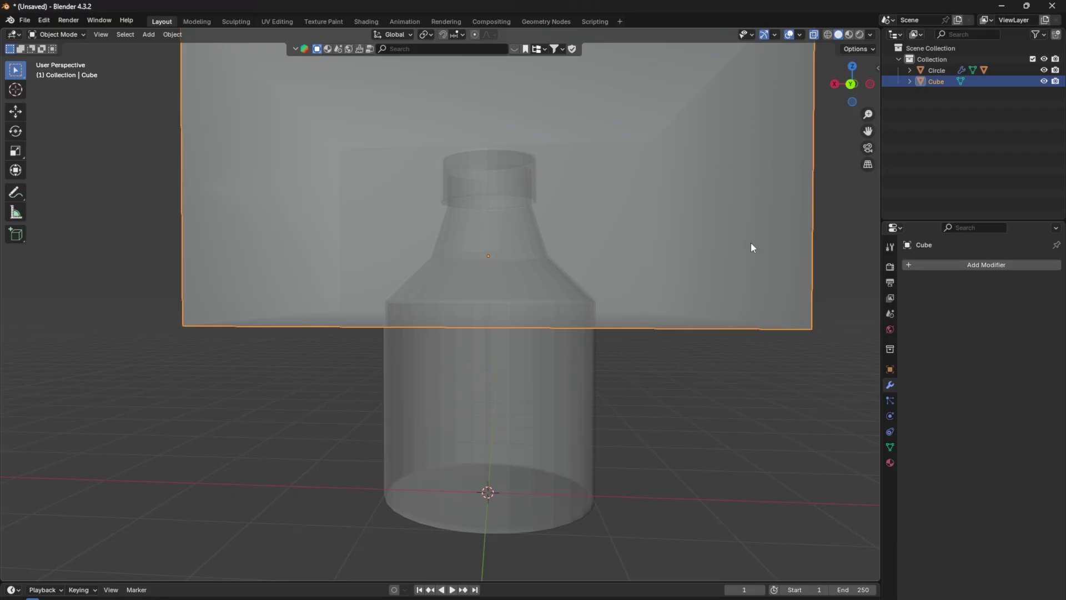
- Add a Boolean modifier to the inner liquid body
left_click(553, 399)
left_click(958, 265)
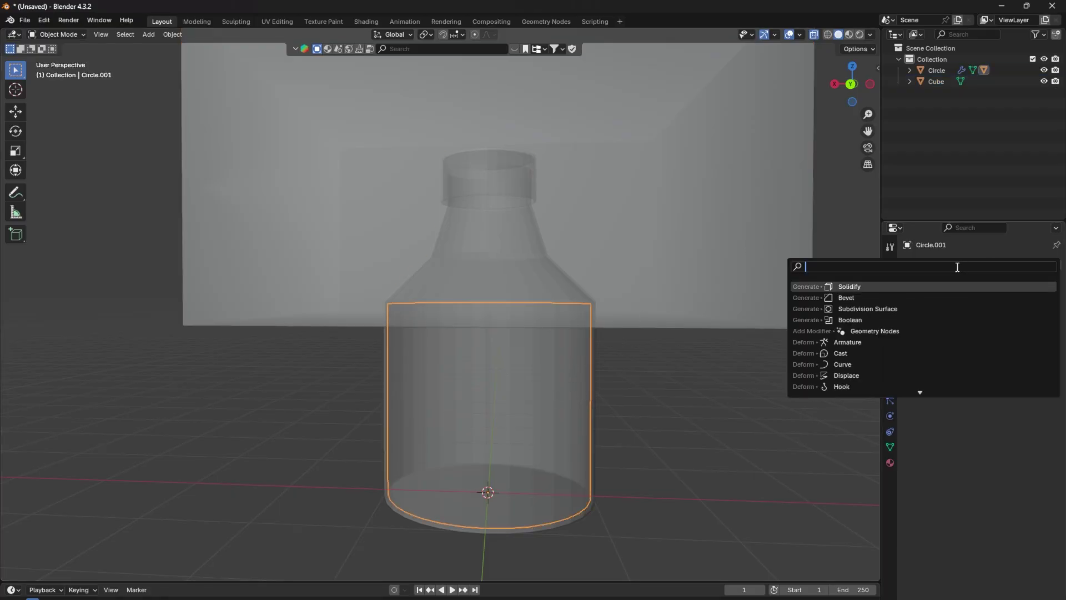
type("bol")
left_click(894, 287)
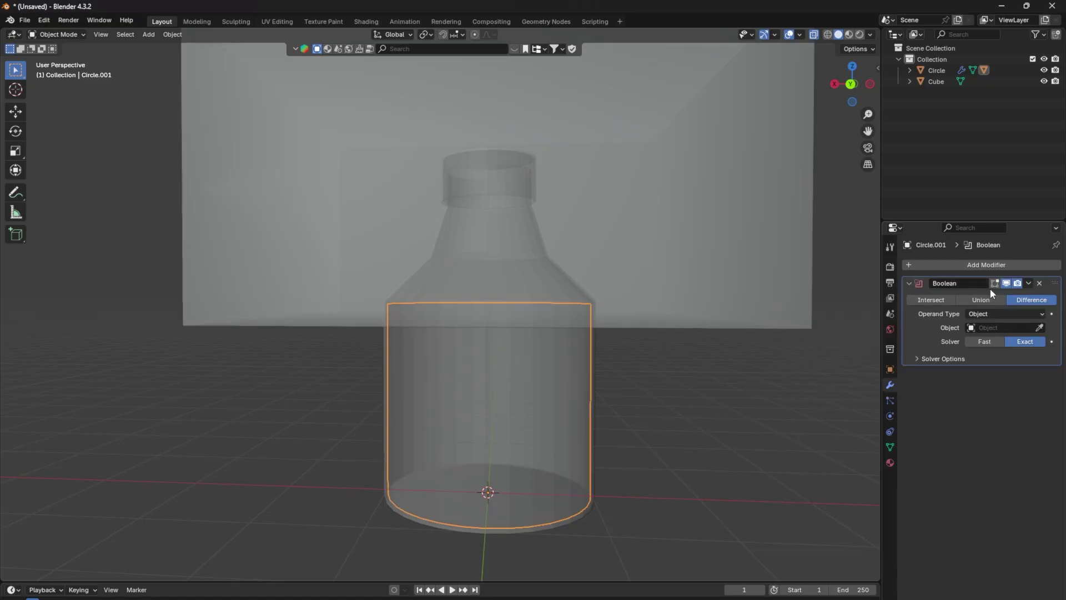
- Set the cube as the cutting object of the liquid body's Boolean Difference modifier
left_click(1040, 328)
left_click(689, 178)
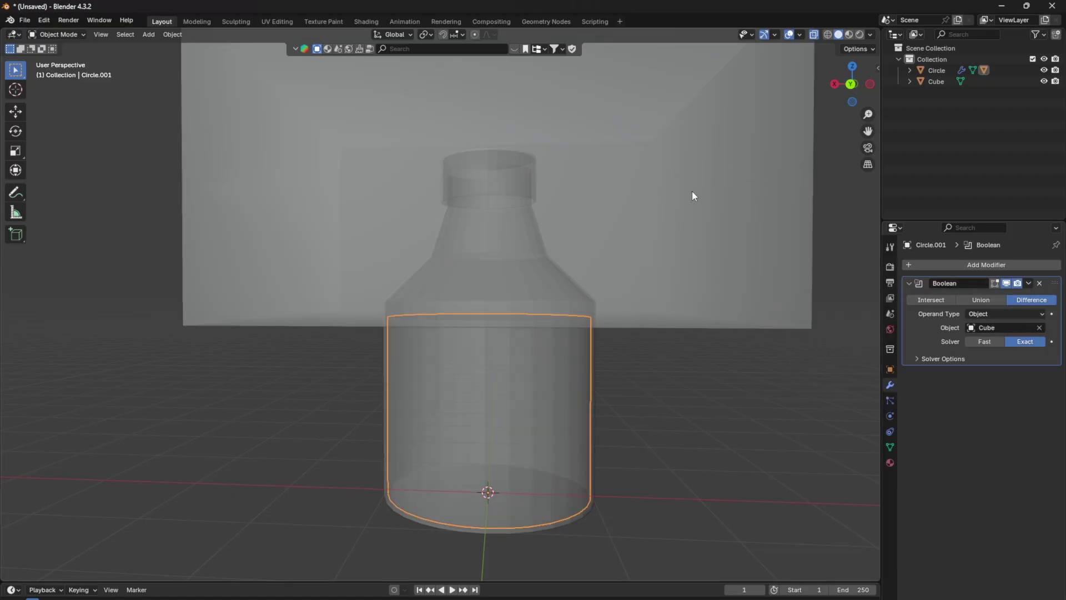
key("Tab")
key("Tab")
- Raise the bottle slightly along the Z axis
left_click(522, 243)
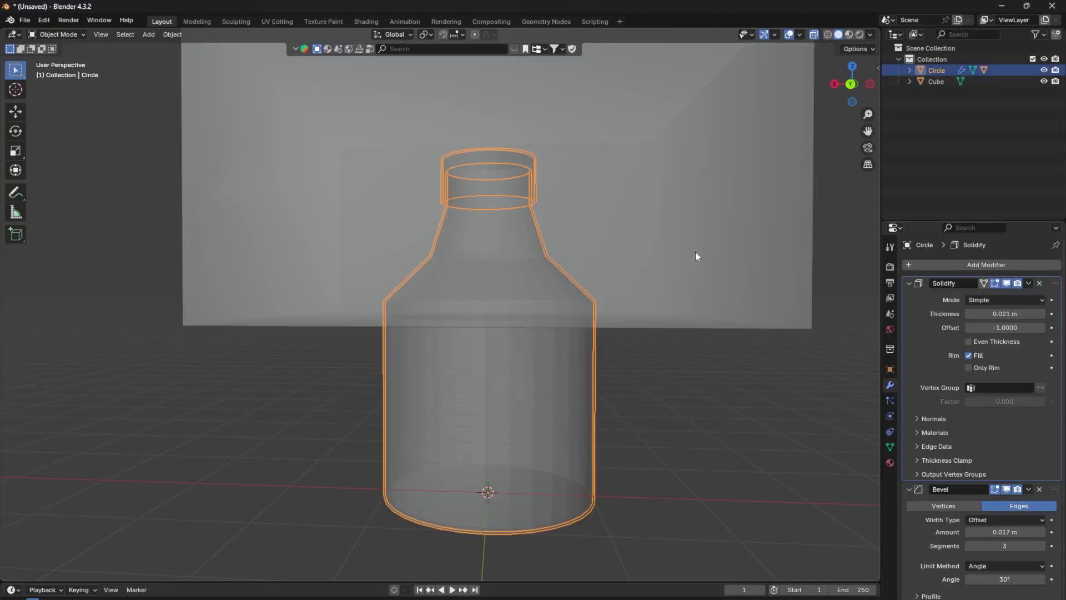
key("r")
key("Escape")
key("g")
key("z")
key("Return")
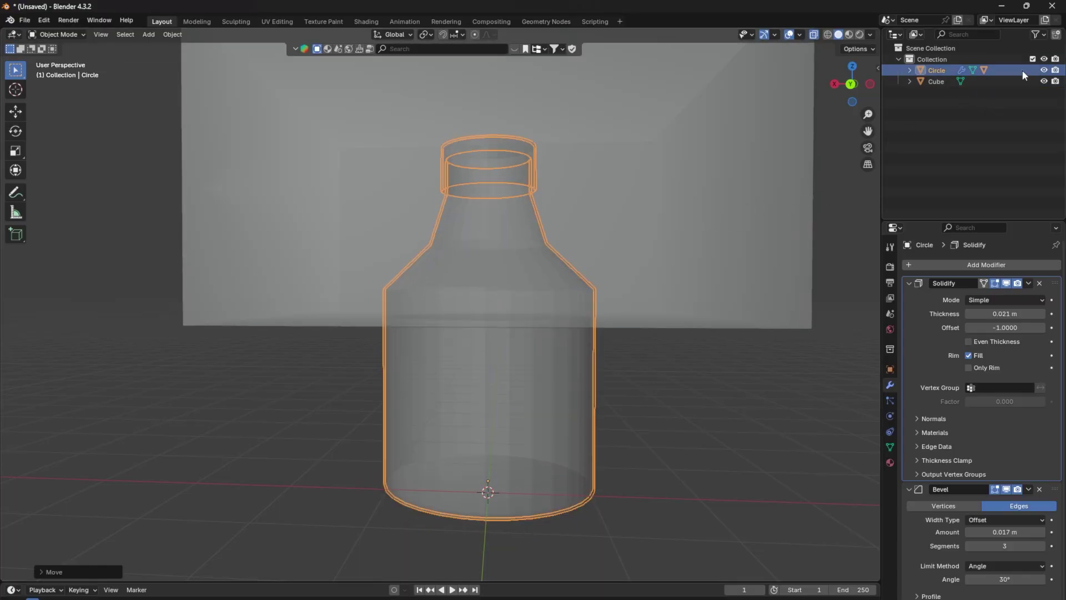
- Hide the cube in the viewport and set the solid shading colour to Random
left_click(1044, 81)
scroll(704, 233, "up", 3)
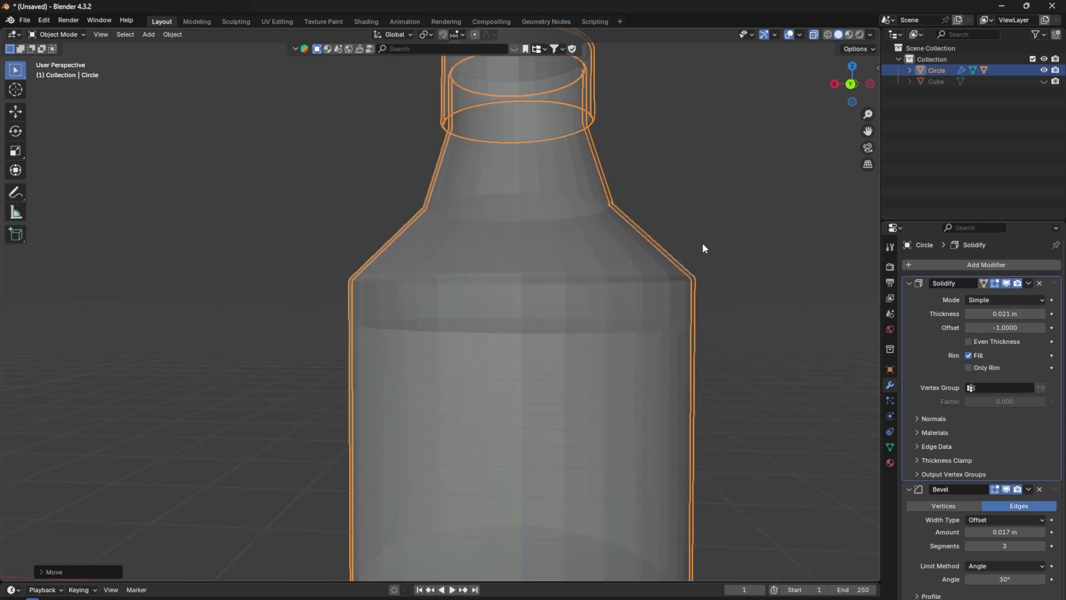
scroll(702, 242, "down", 2)
left_click(871, 34)
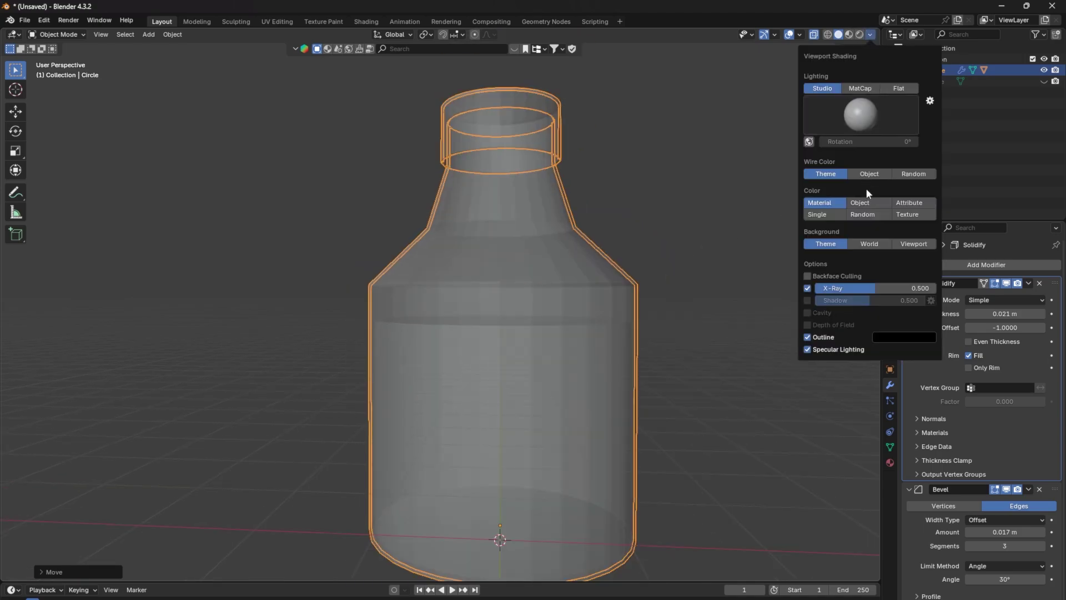
left_click(873, 215)
left_click(734, 331)
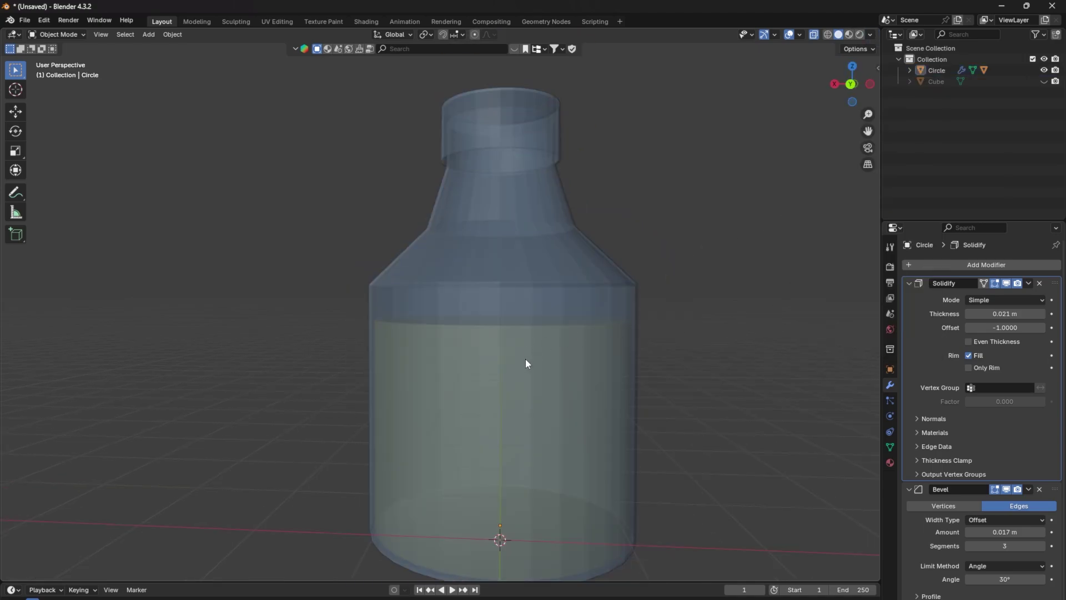
- Tilt the bottle very slightly with a free trackball rotation
left_click(518, 389)
left_click(587, 218)
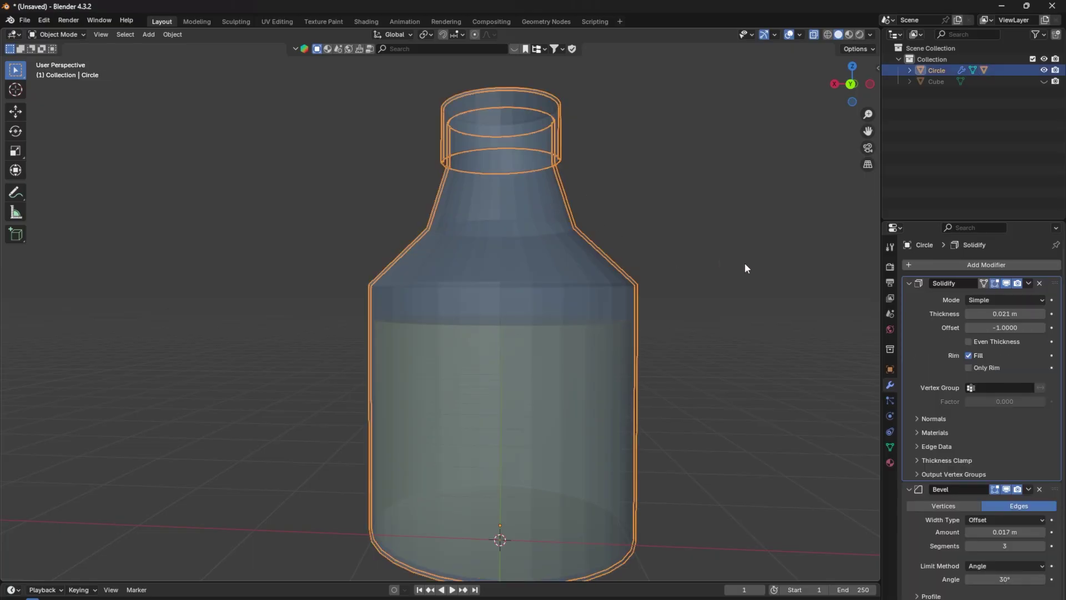
key("r")
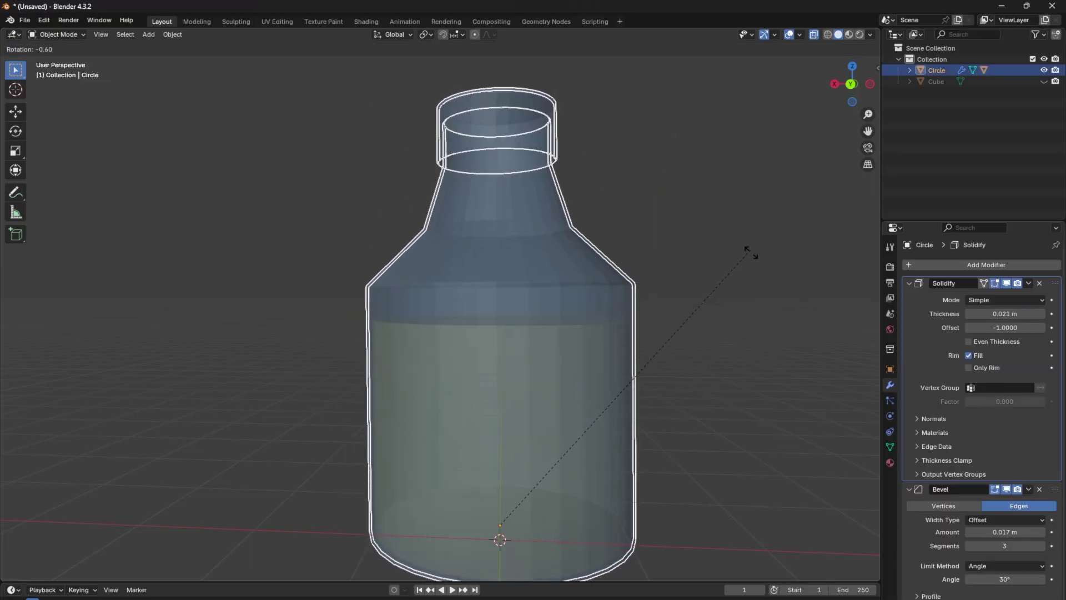
key("r")
left_click(728, 254)
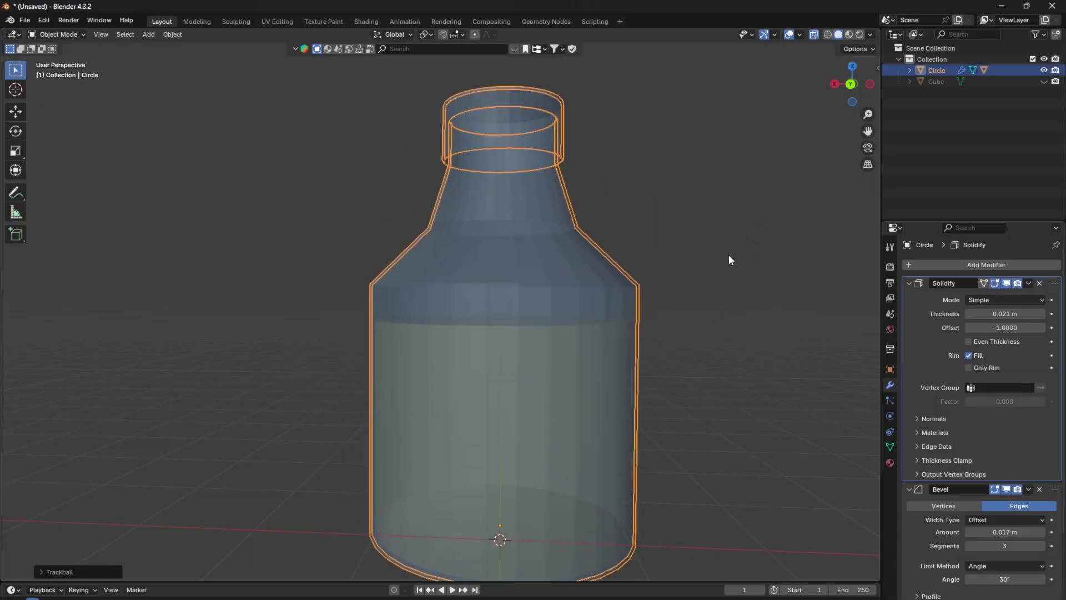
- Tilt the bottle temporarily by about 58° to examine how the liquid surface follows, and cancel the rotation
scroll(728, 255, "down", 3)
middle_click_drag(716, 256, 636, 235)
scroll(654, 265, "up", 1)
scroll(631, 195, "up", 2)
key("r")
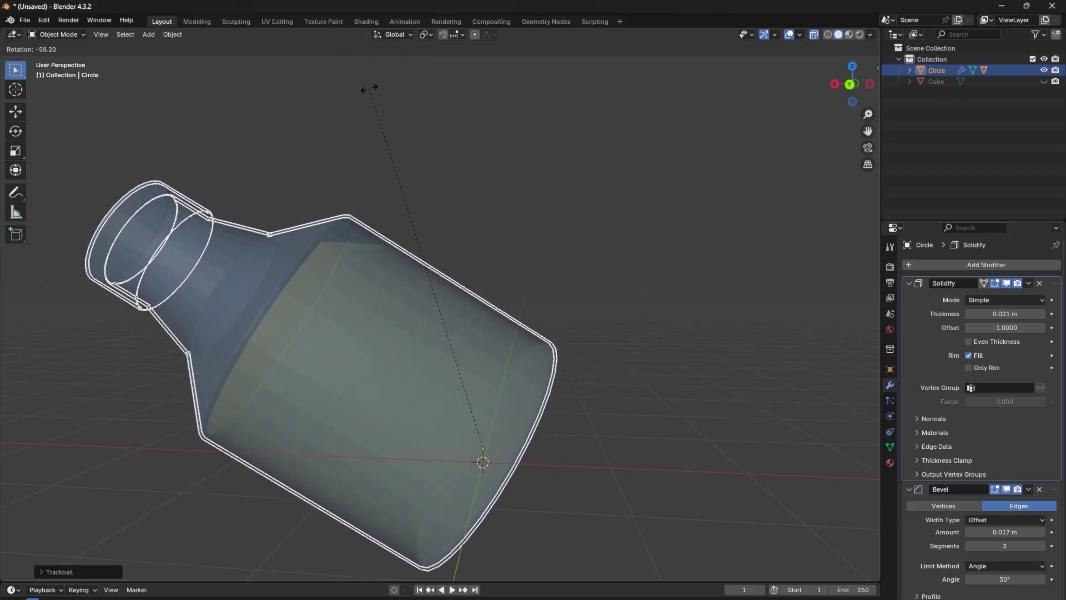
key("Escape")
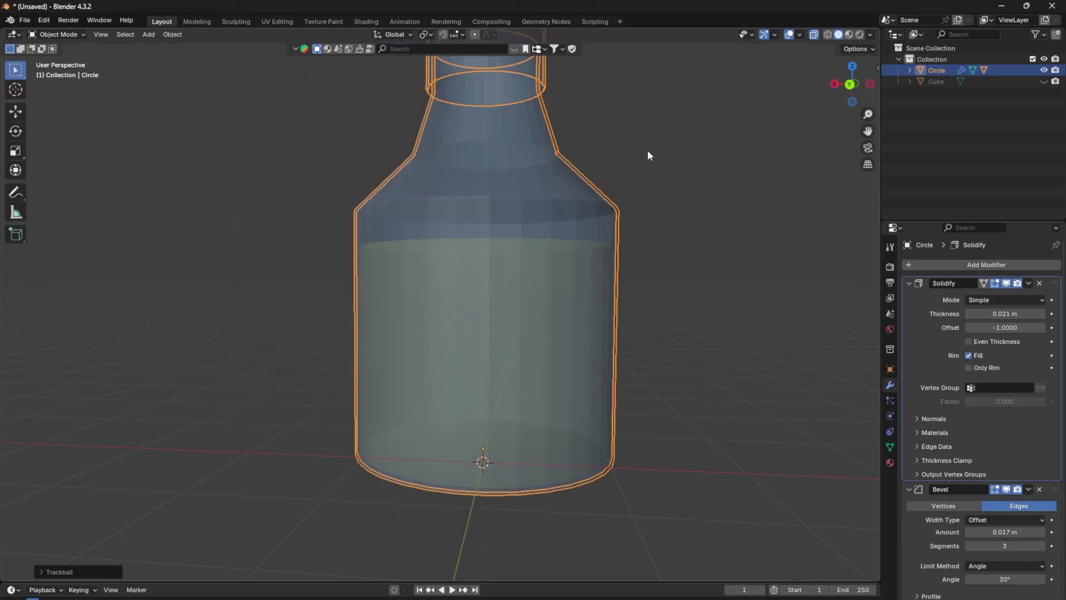
- Add a Plain Axes empty at the world origin with nothing else selected
scroll(589, 148, "down", 3)
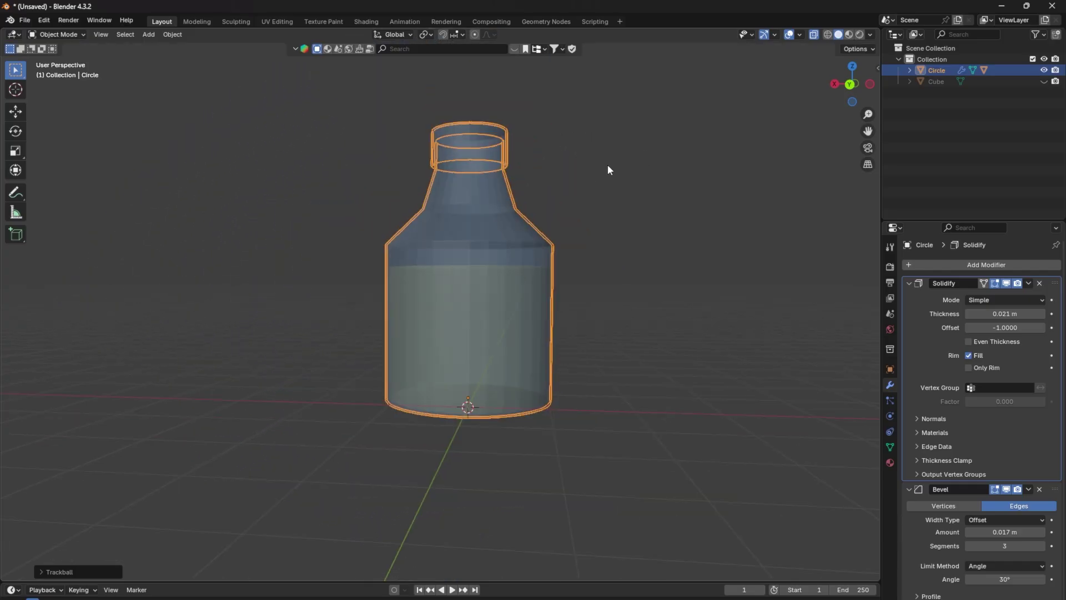
left_click(601, 292)
left_click_drag(604, 399, 617, 352)
middle_click_drag(613, 351, 628, 344, "shift")
key("shift+a")
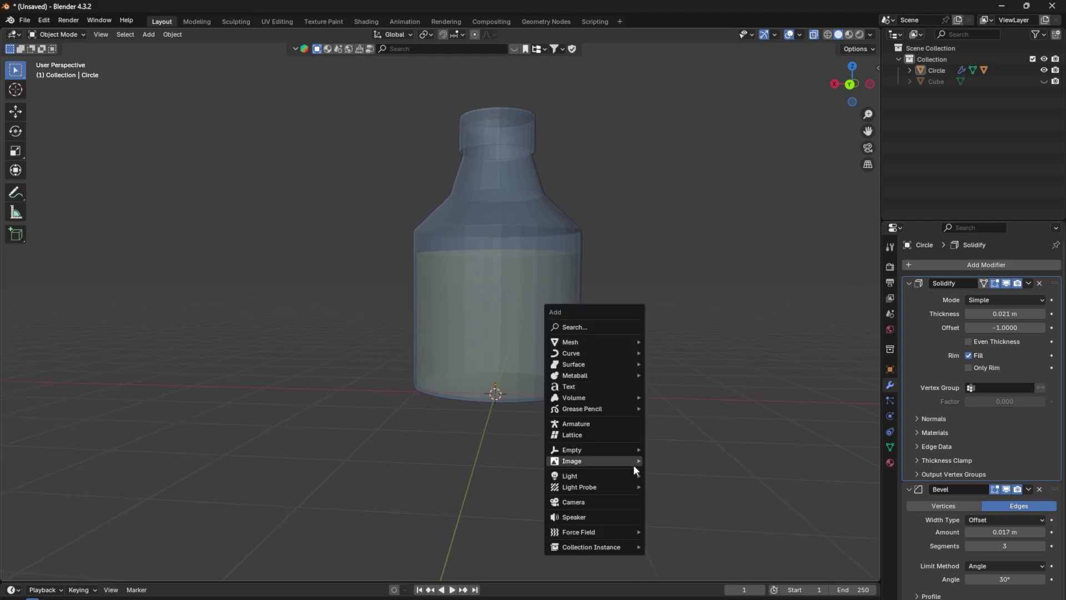
mouse_move(607, 451)
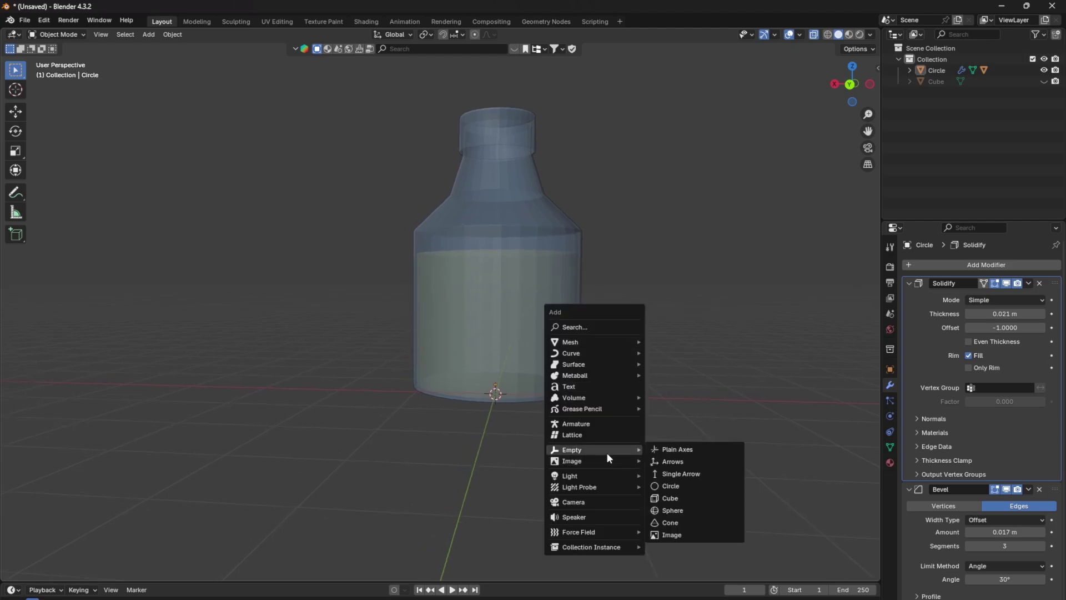
left_click(679, 451)
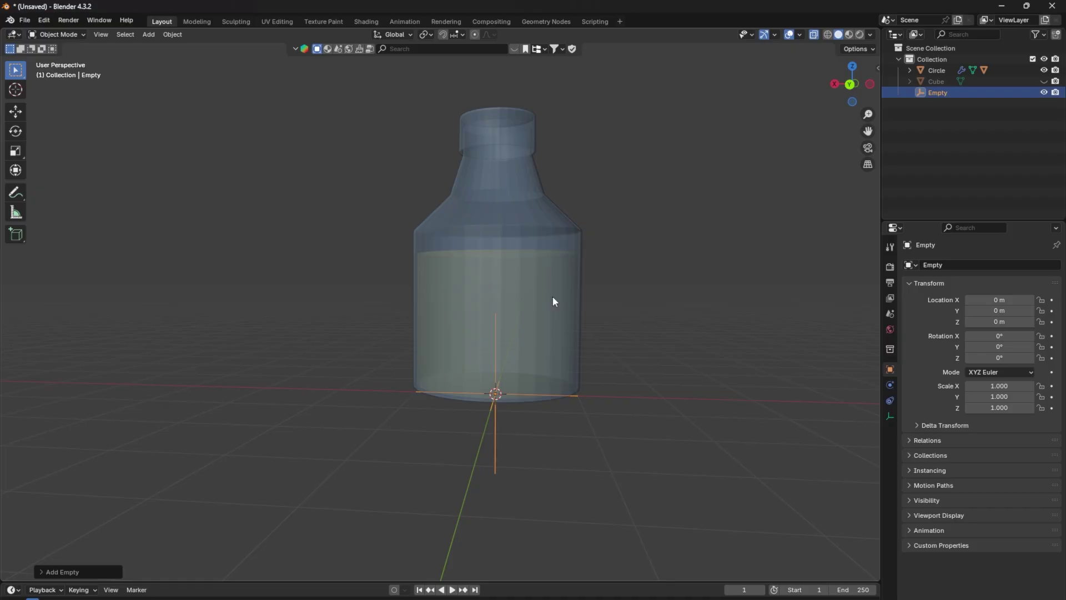
- Raise the empty along Z to about 0.85 m, near the middle of the liquid body
scroll(580, 374, "up", 3)
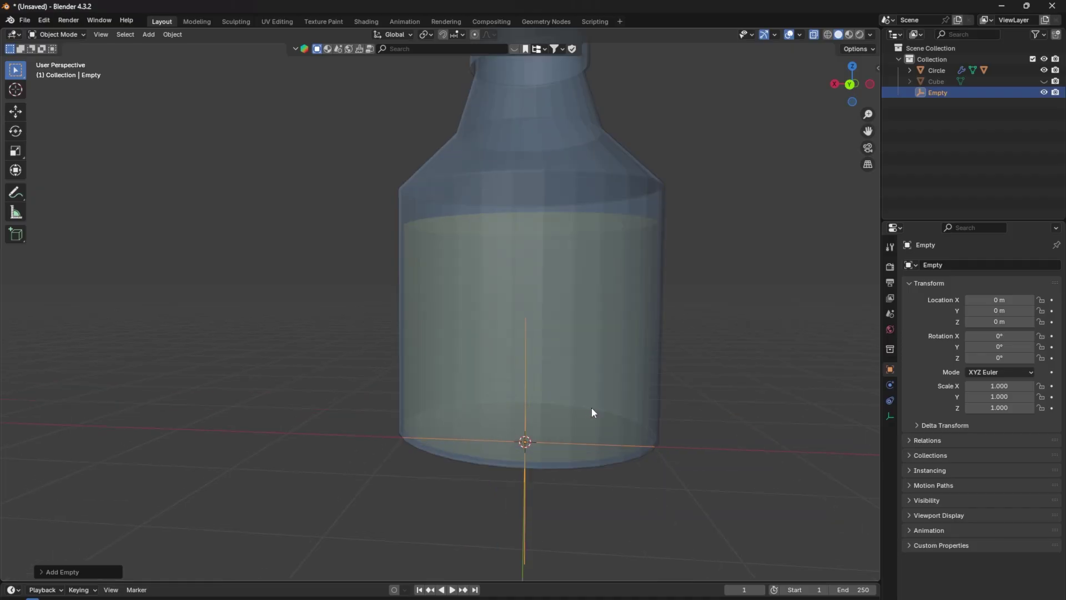
key("g")
key("z")
left_click(591, 332)
left_click(583, 181)
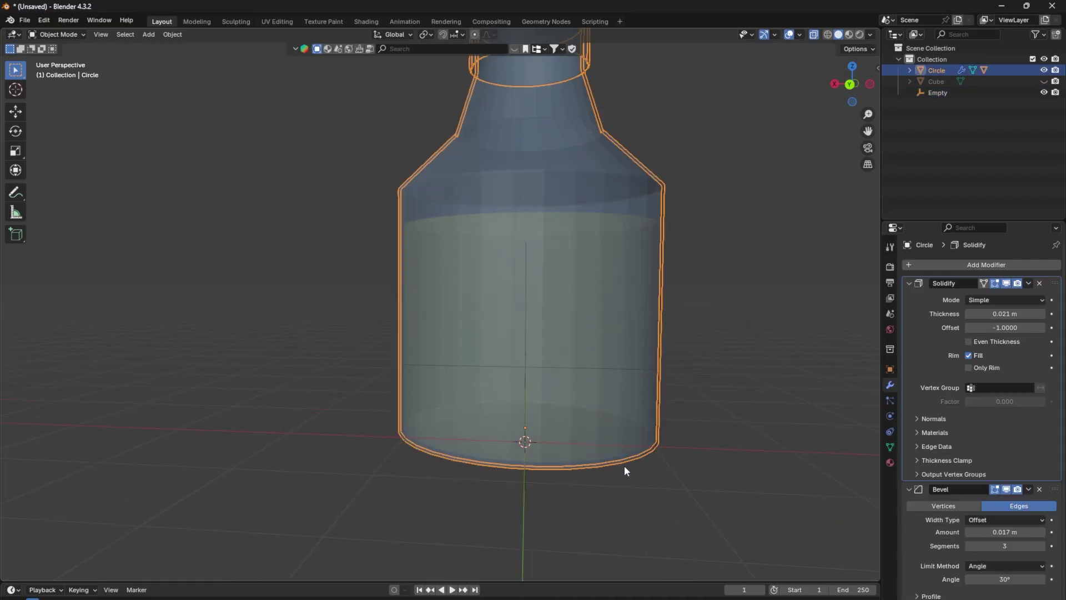
left_click(525, 356)
key("g")
key("z")
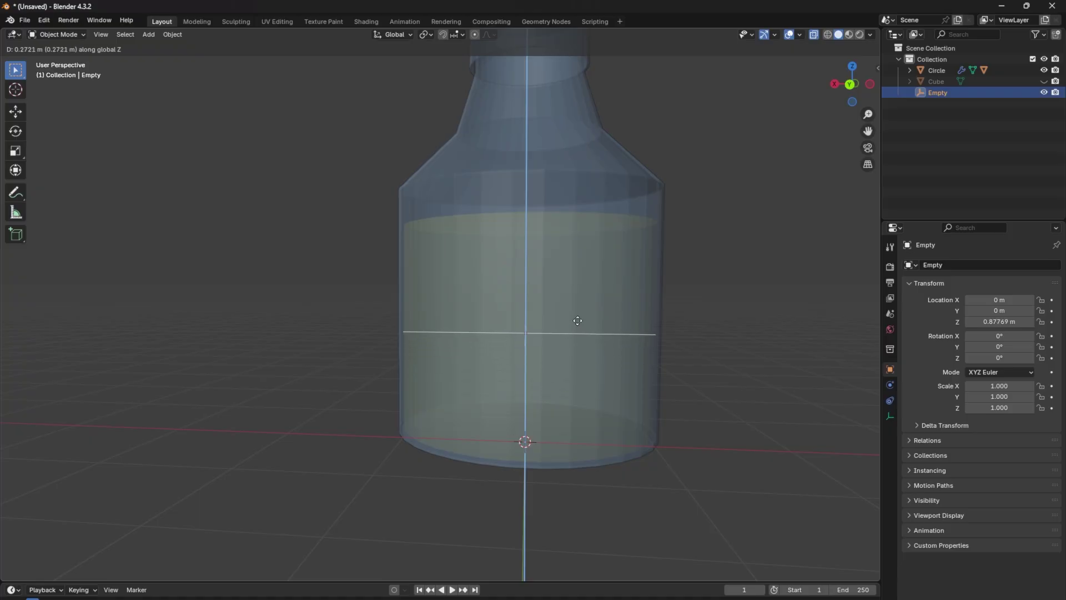
left_click(577, 326)
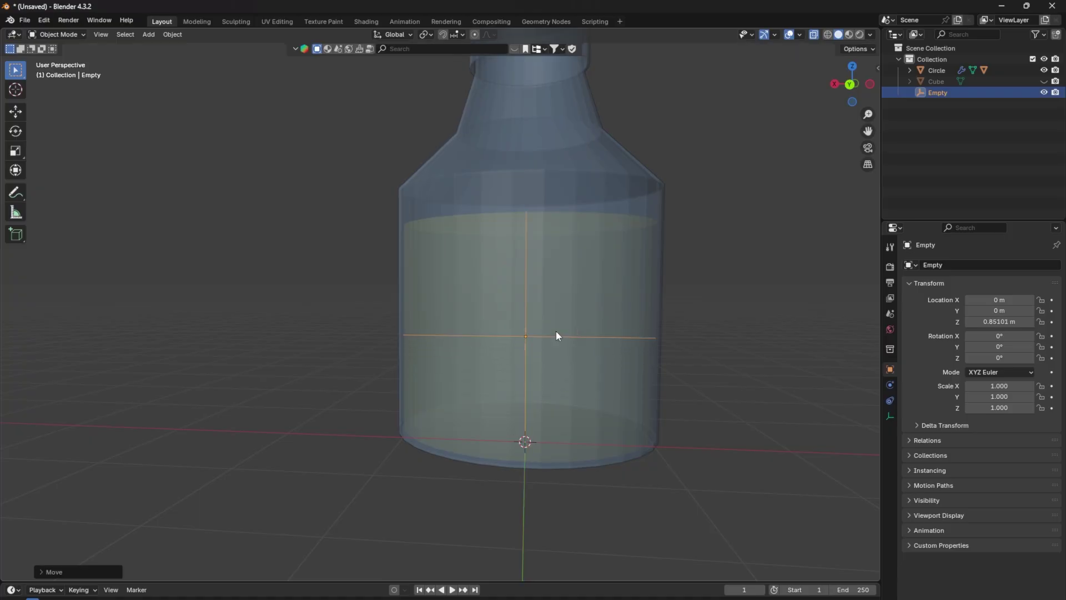
- Parent the empty to the bottle as an object
left_click(596, 166, "shift")
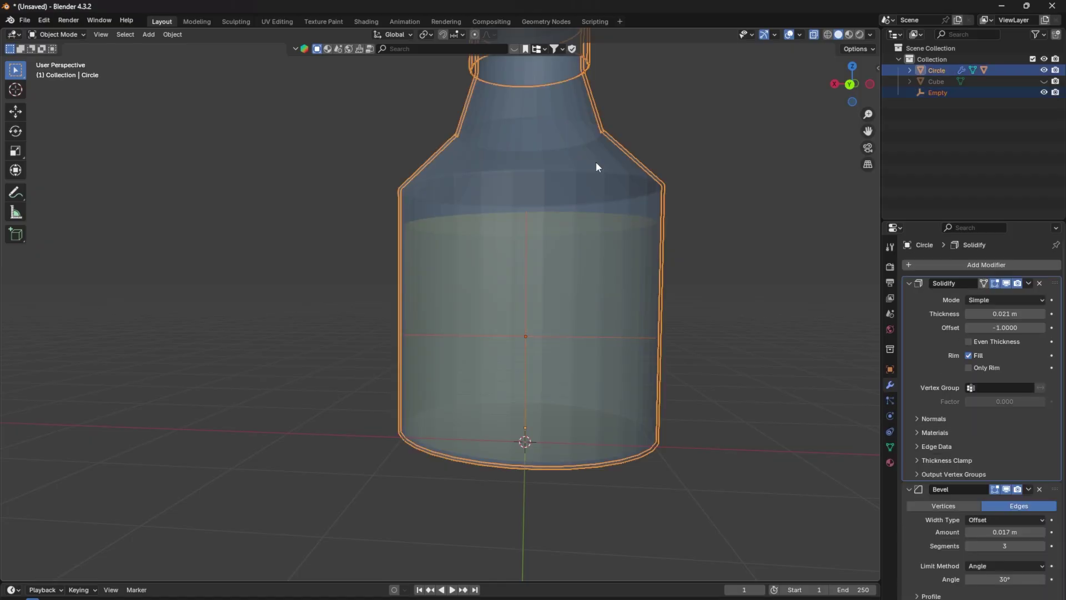
key("ctrl+p")
left_click(595, 162)
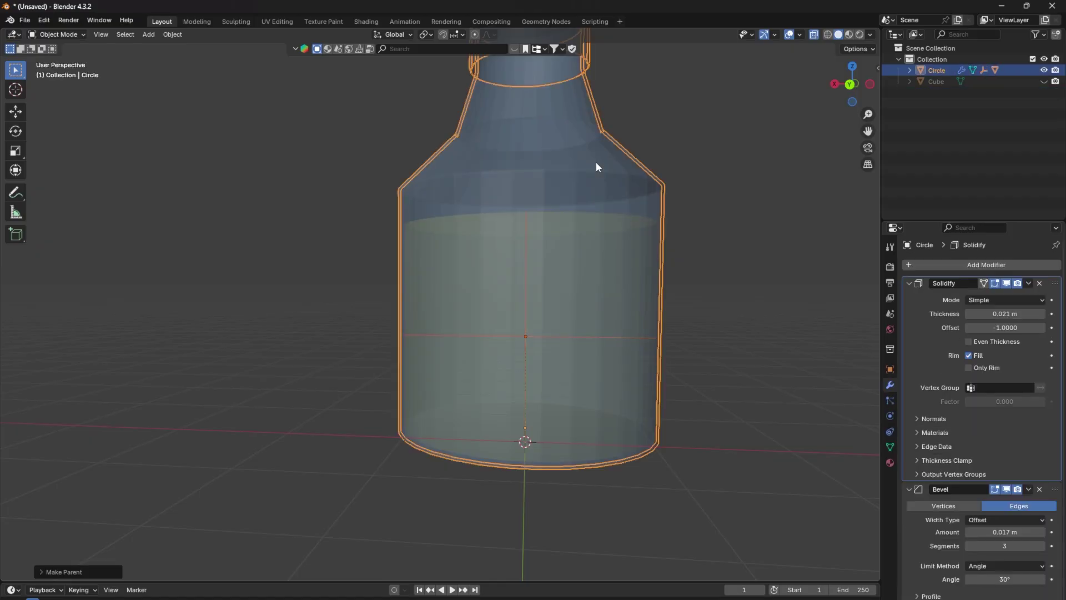
- Unhide the cube and give it a Copy Location constraint limited to the Z axis
left_click(1043, 82)
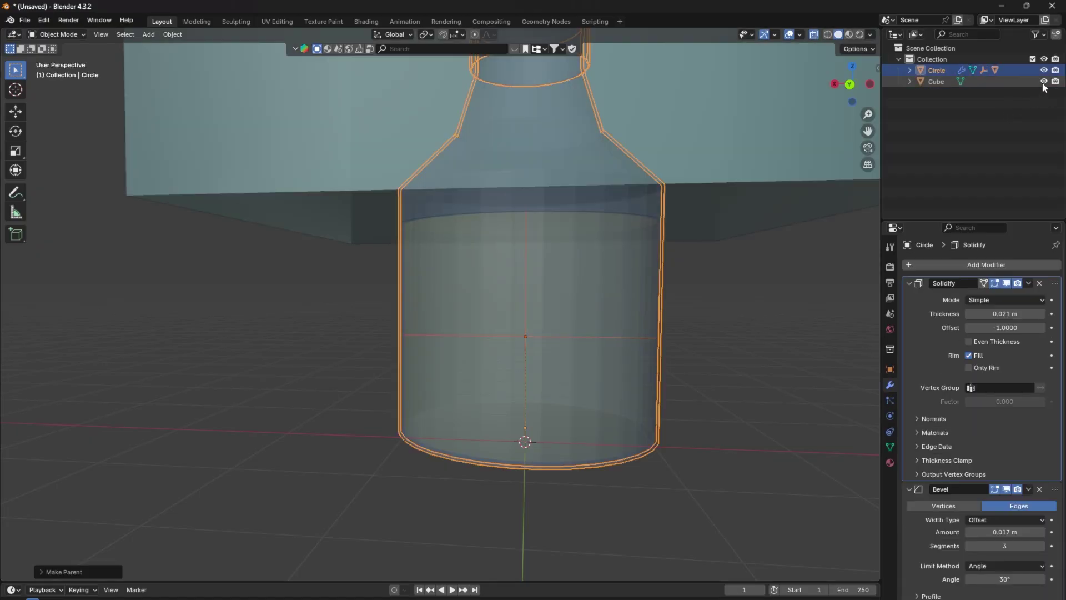
left_click(736, 127)
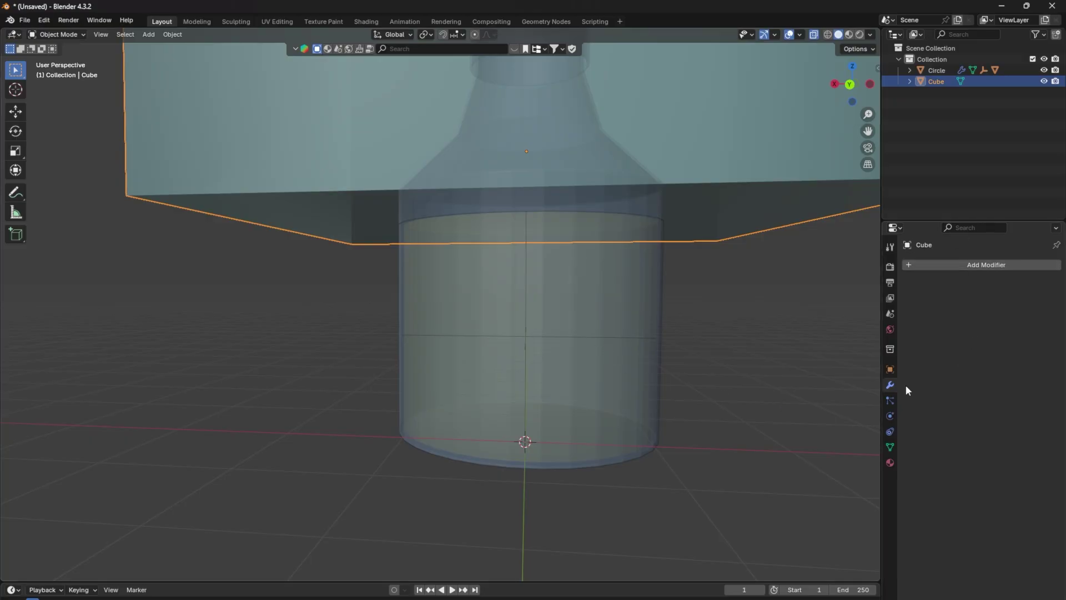
left_click(891, 430)
left_click(961, 266)
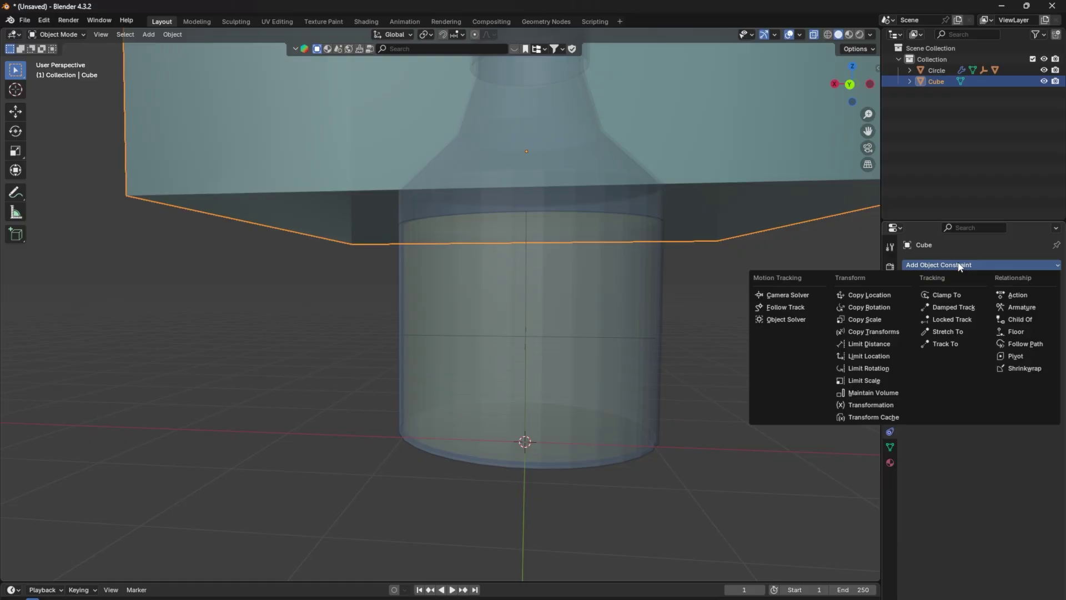
left_click(876, 295)
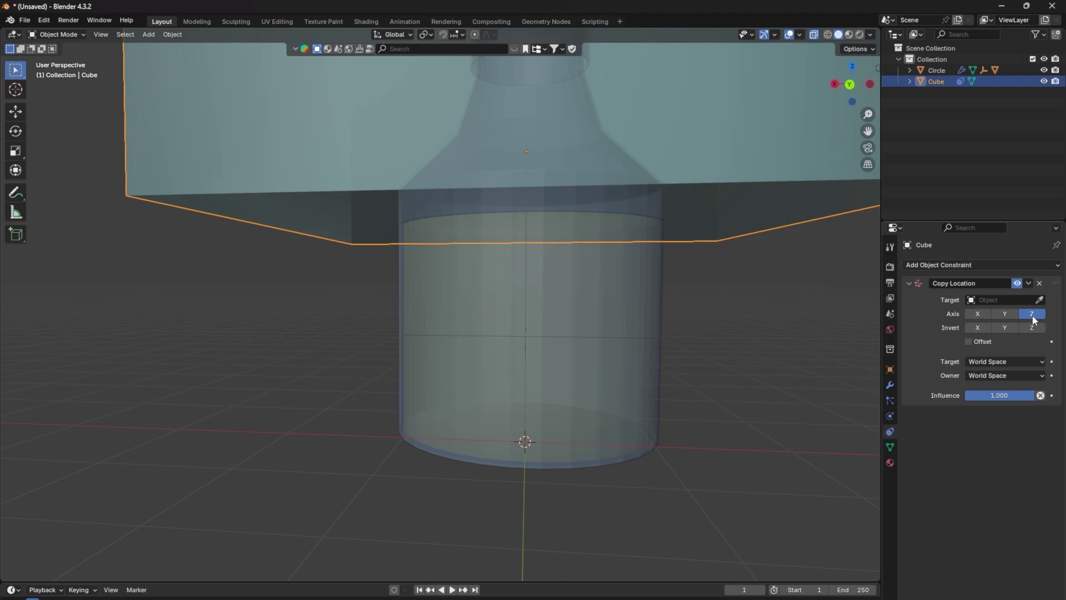
- Set the Copy Location constraint's target to Empty and enable Offset
left_click(1039, 299)
left_click(999, 300)
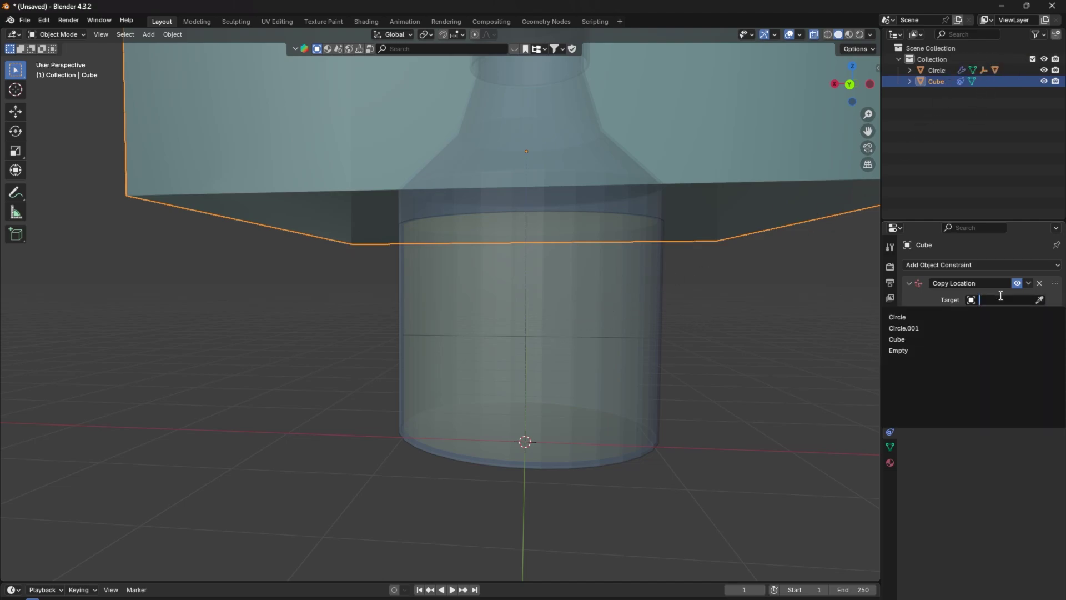
left_click(921, 355)
scroll(716, 341, "down", 7)
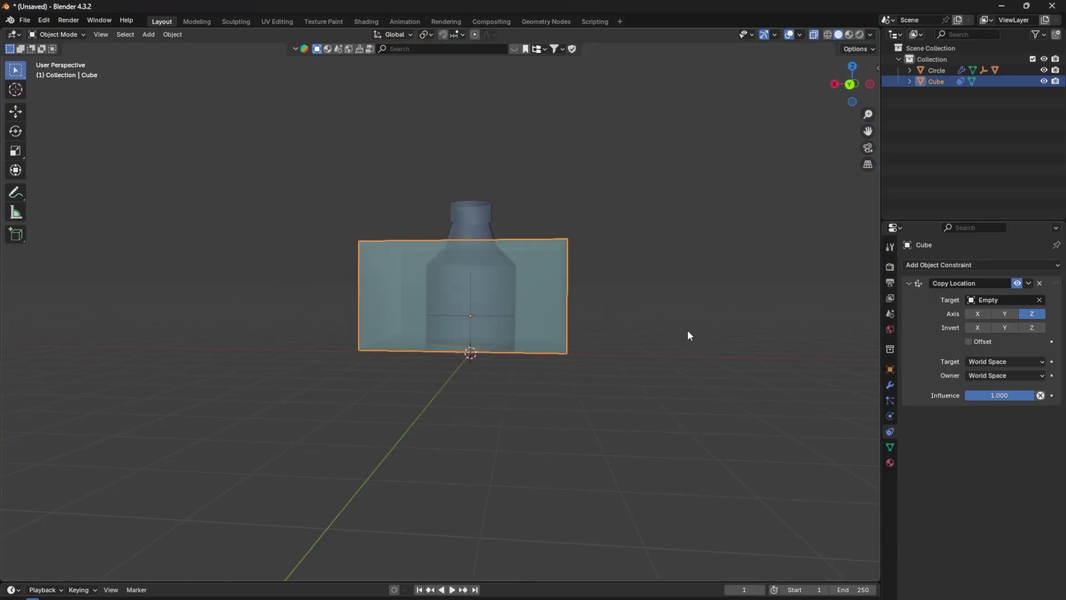
scroll(622, 289, "up", 4)
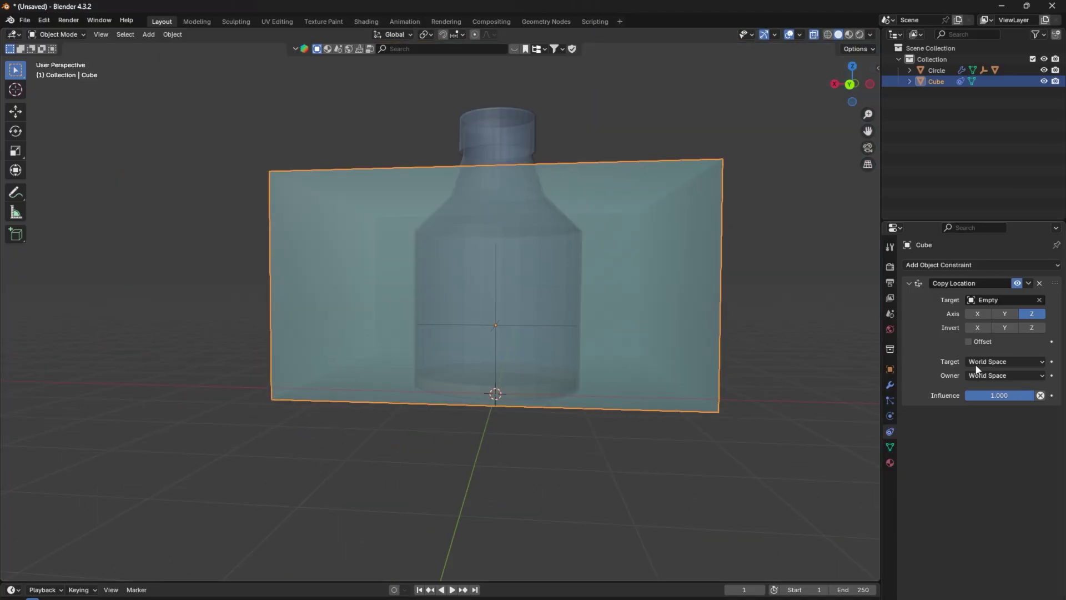
left_click(969, 342)
- Lower the cube along Z until its underside cuts just below the bottle's shoulder
scroll(686, 292, "up", 2)
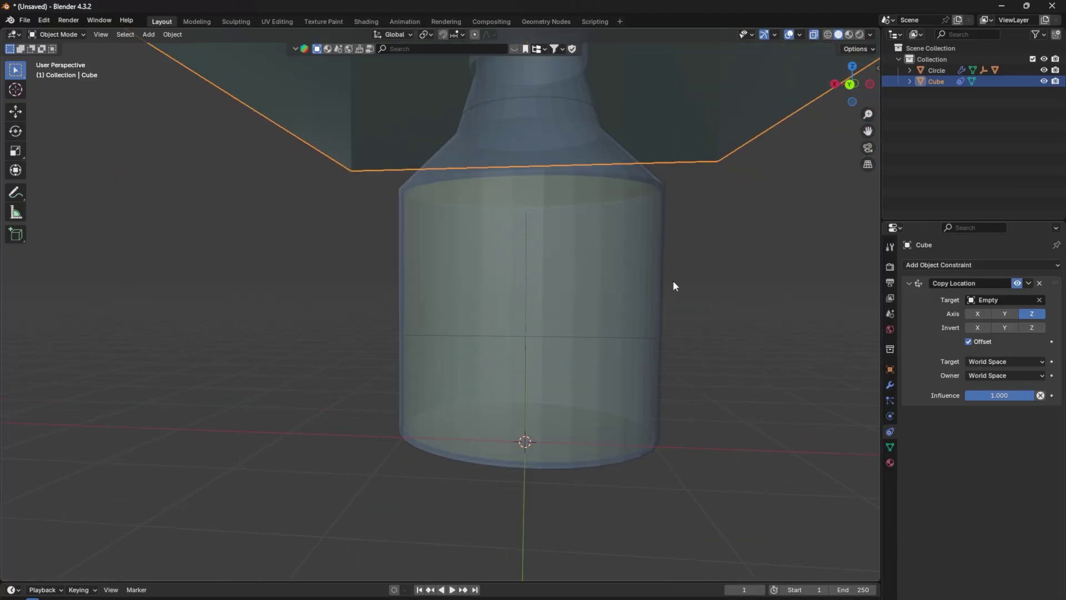
scroll(673, 275, "down", 2)
key("g")
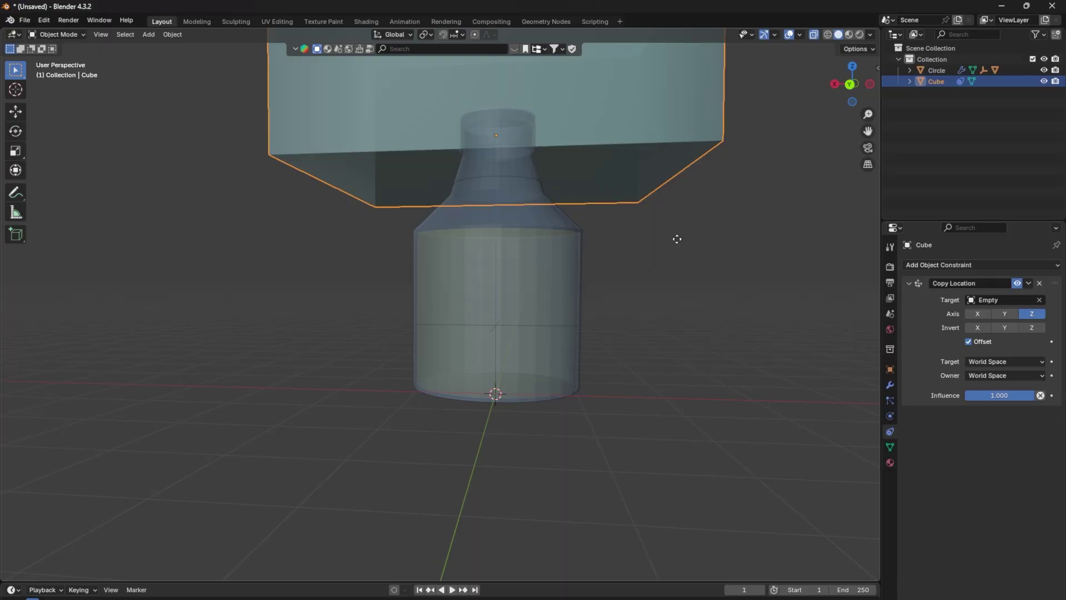
key("z")
left_click(675, 304)
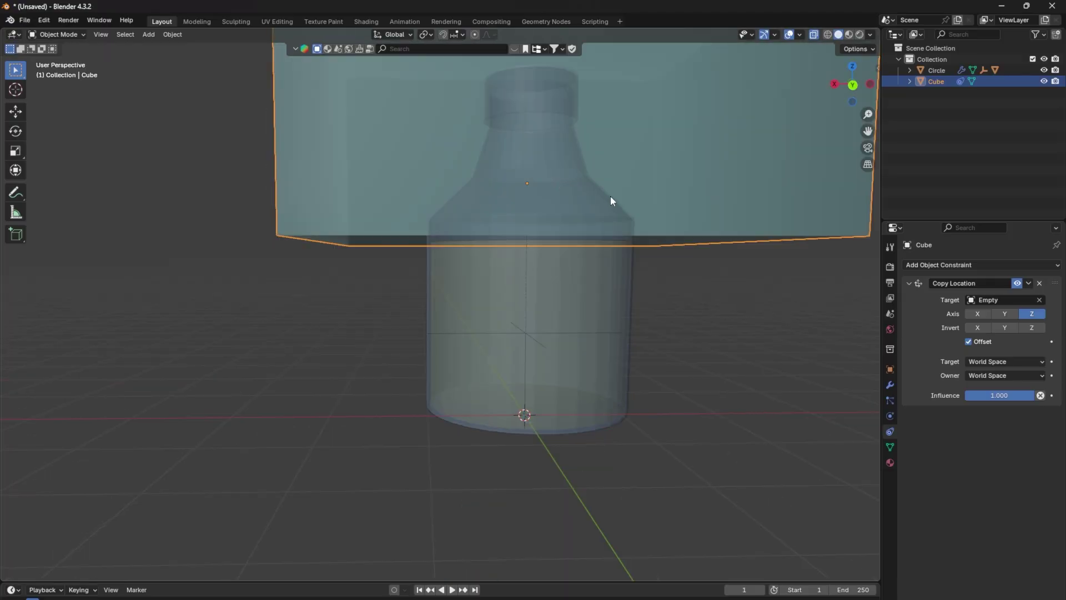
- Tilt the bottle temporarily twice to examine how the cube and liquid level respond, cancelling each rotation
middle_click_drag(662, 222, 601, 199)
left_click(594, 201)
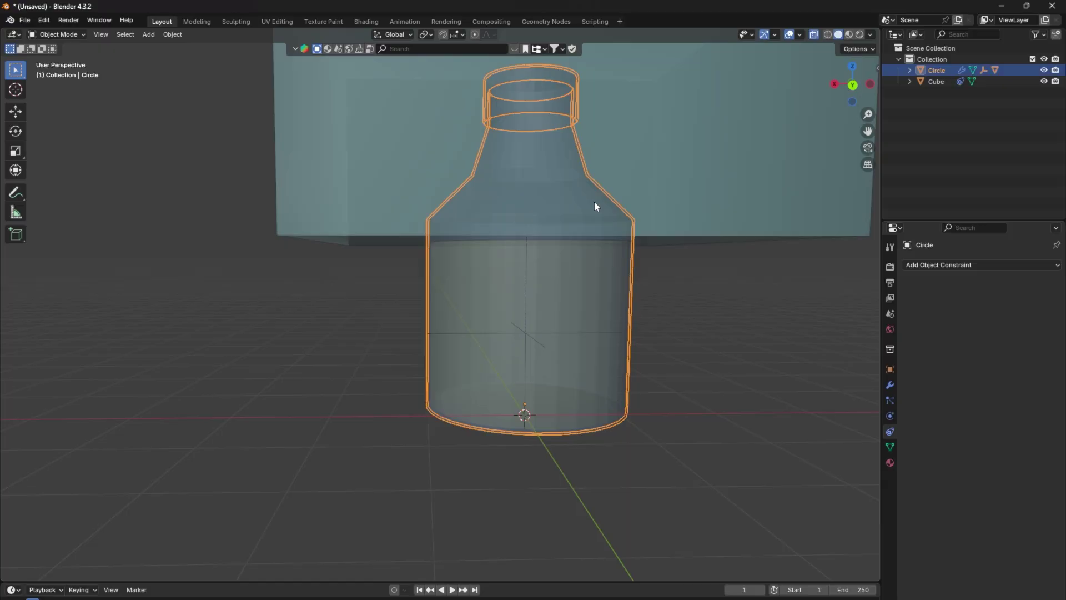
key("r")
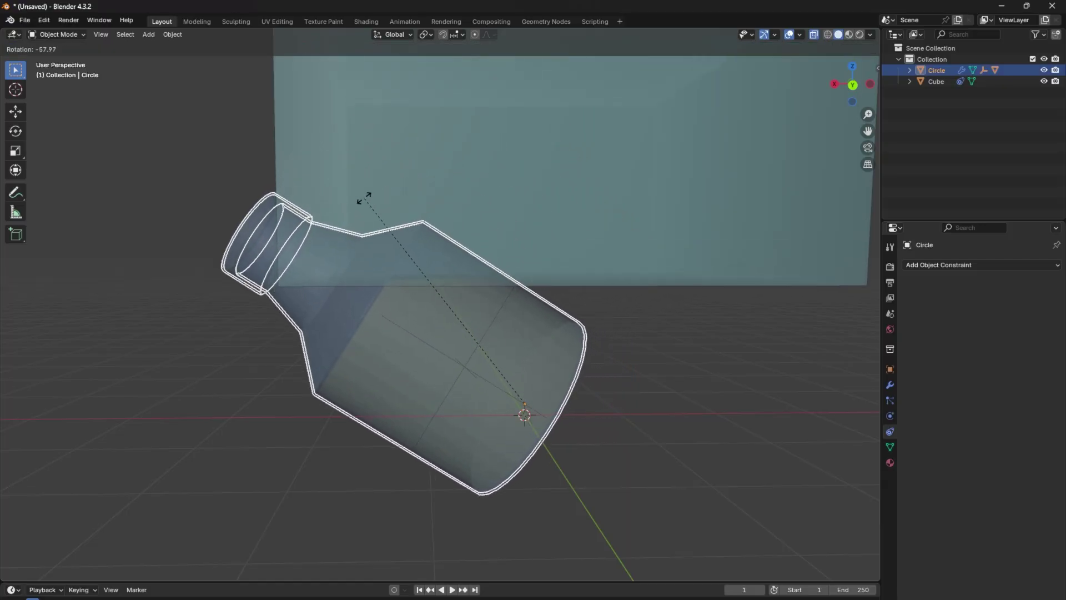
key("Escape")
key("r")
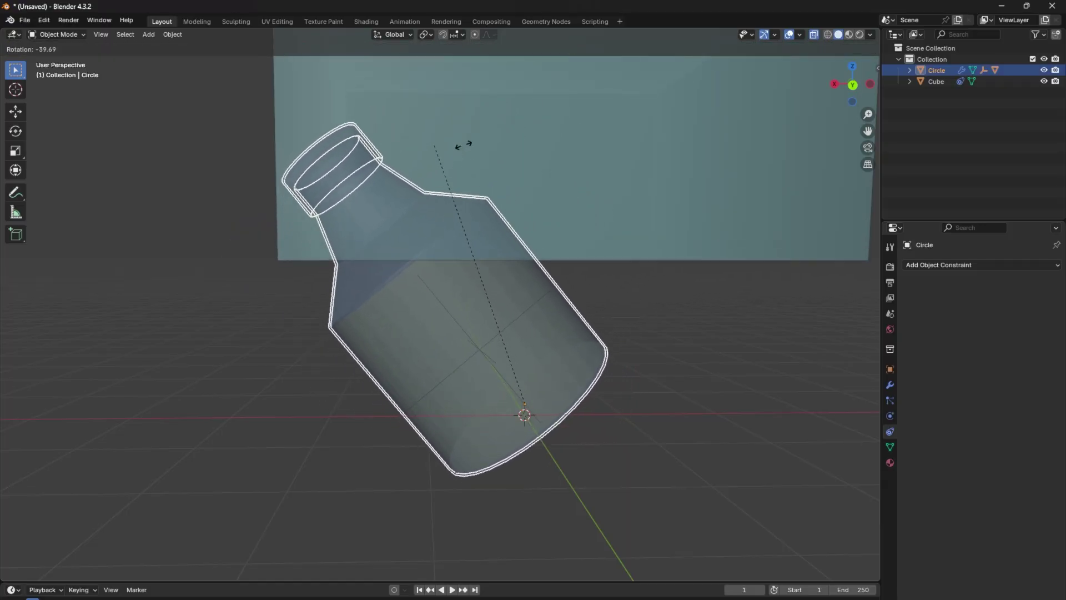
key("Escape")
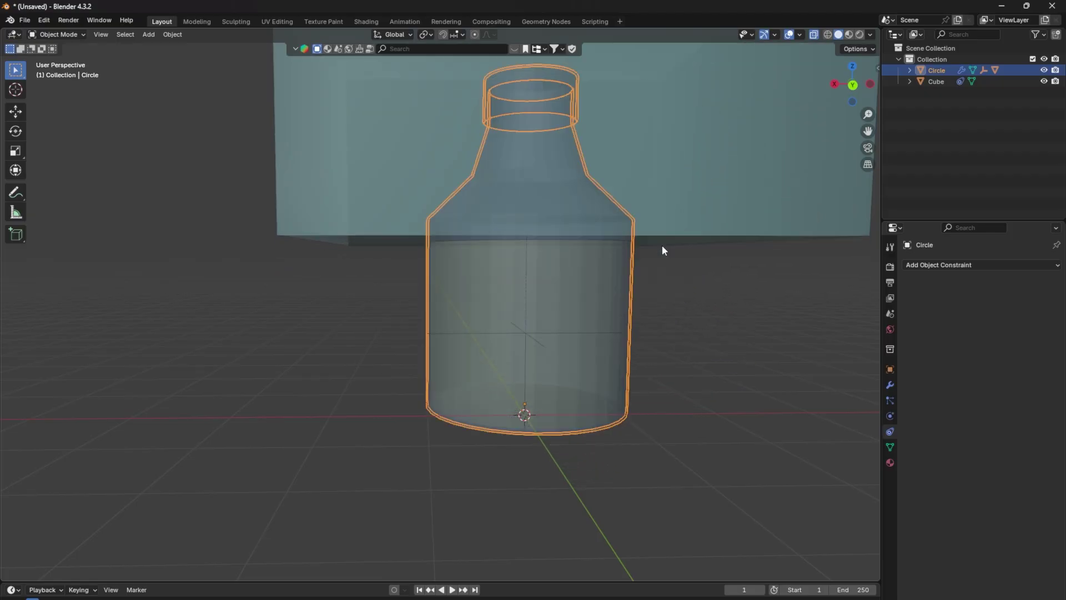
- Toggle the bottle's visibility, hide the cube, and tilt the bottle temporarily to examine the liquid level, cancelling the rotation
middle_click_drag(668, 228, 597, 241)
left_click(1043, 70)
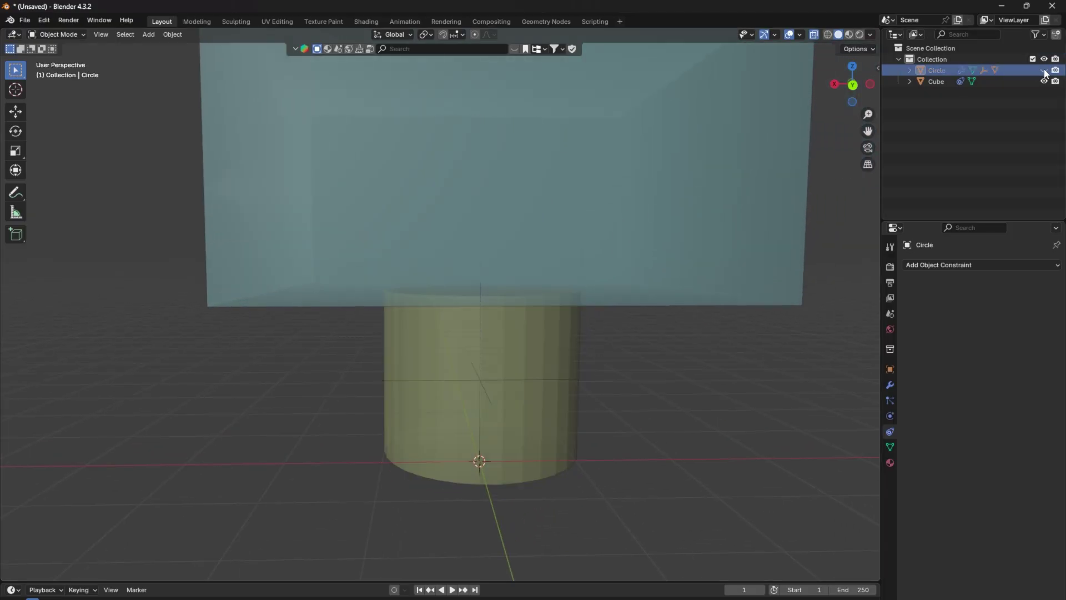
left_click(1044, 70)
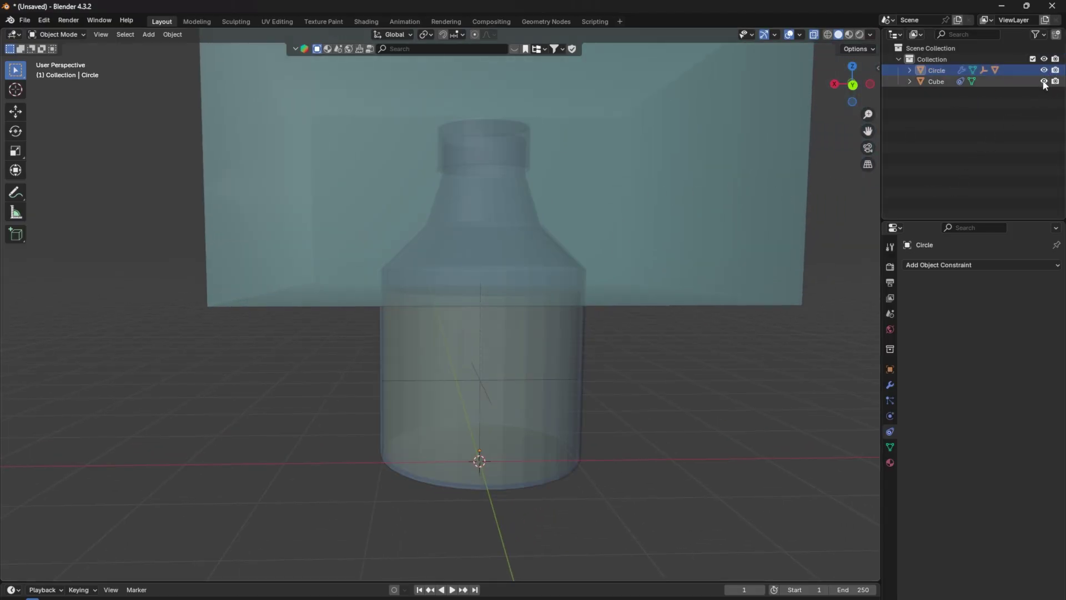
left_click(1044, 81)
left_click(512, 215)
key("r")
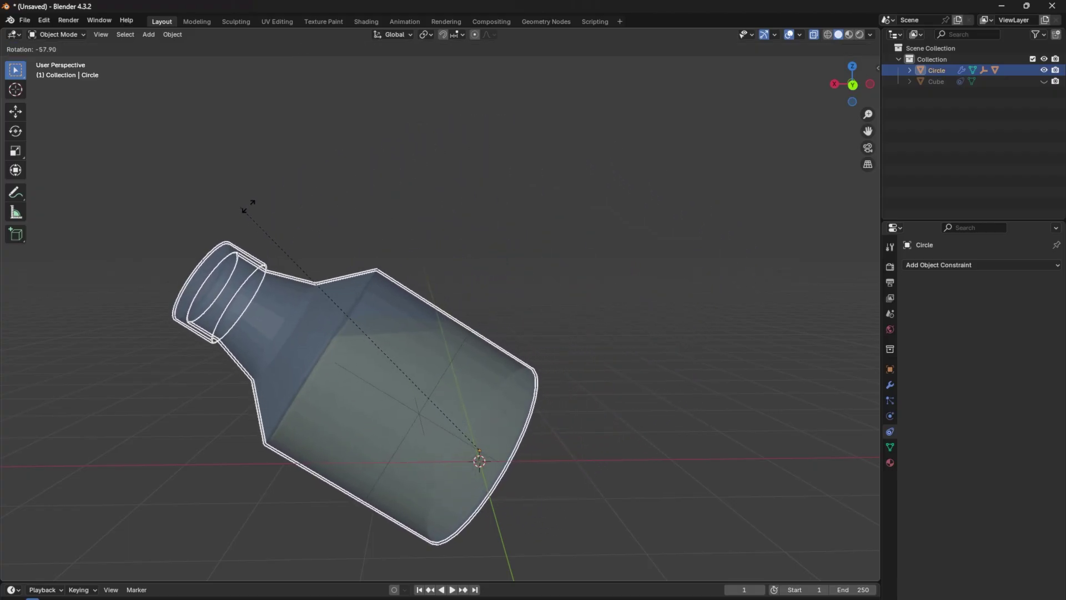
right_click(375, 191)
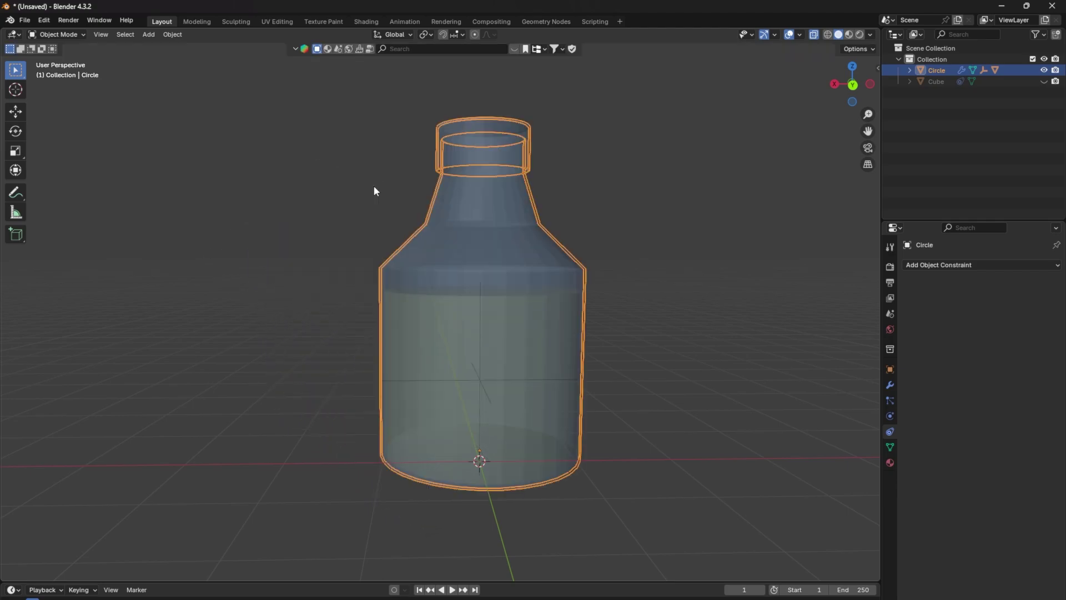
- Unhide the cube and lower it about 0.36 m along Z to reduce the liquid level
left_click(1044, 81)
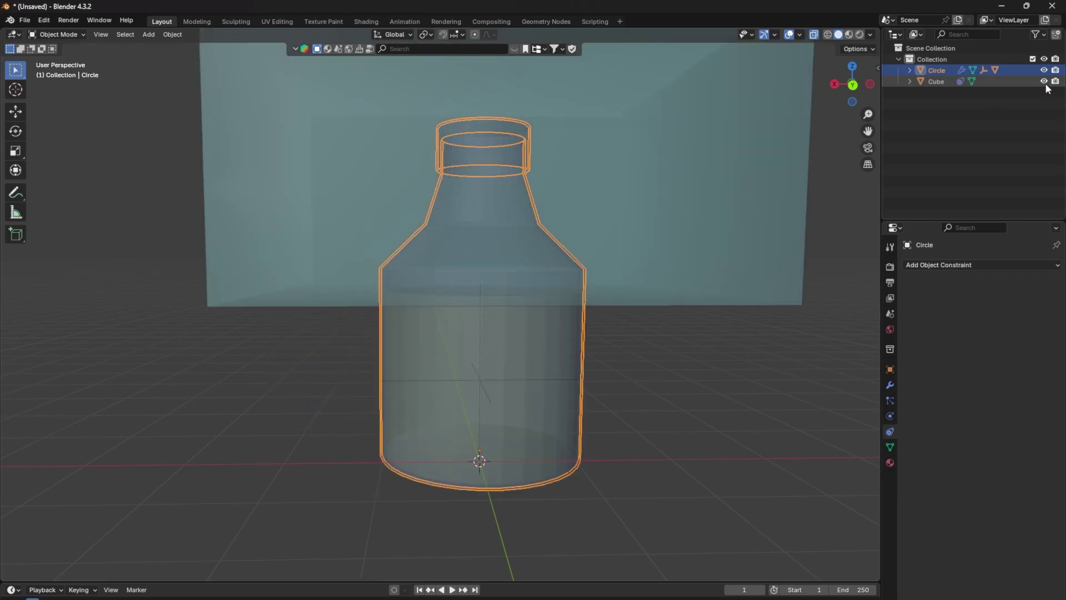
left_click(697, 166)
key("g")
key("z")
right_click(702, 198)
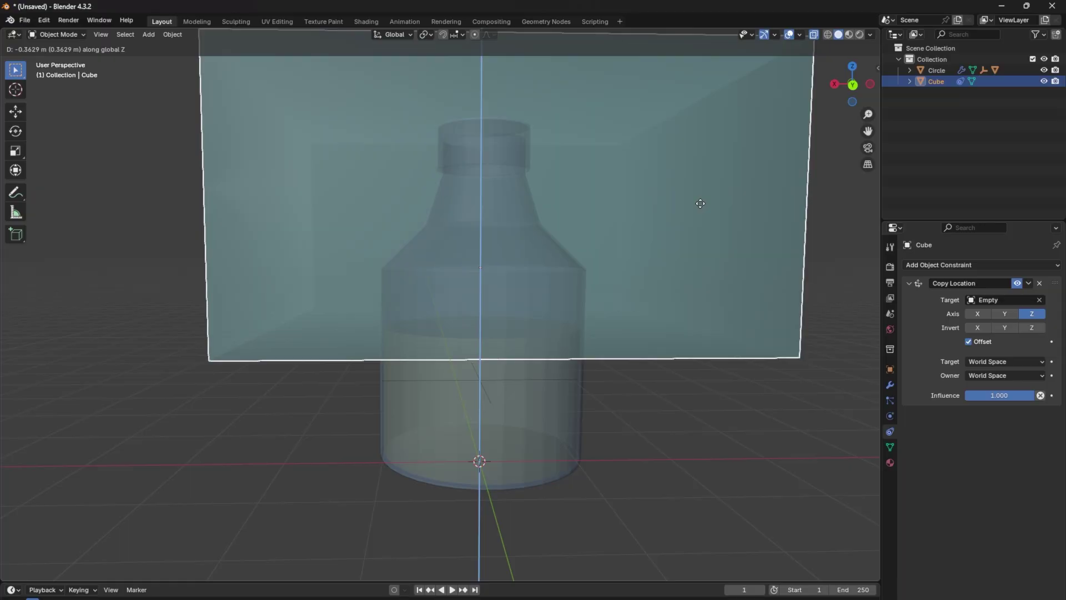
- Tilt the bottle temporarily with the cube shown and with it hidden to examine the liquid, reverting both rotations and unhiding the cube
left_click(535, 247)
key("r")
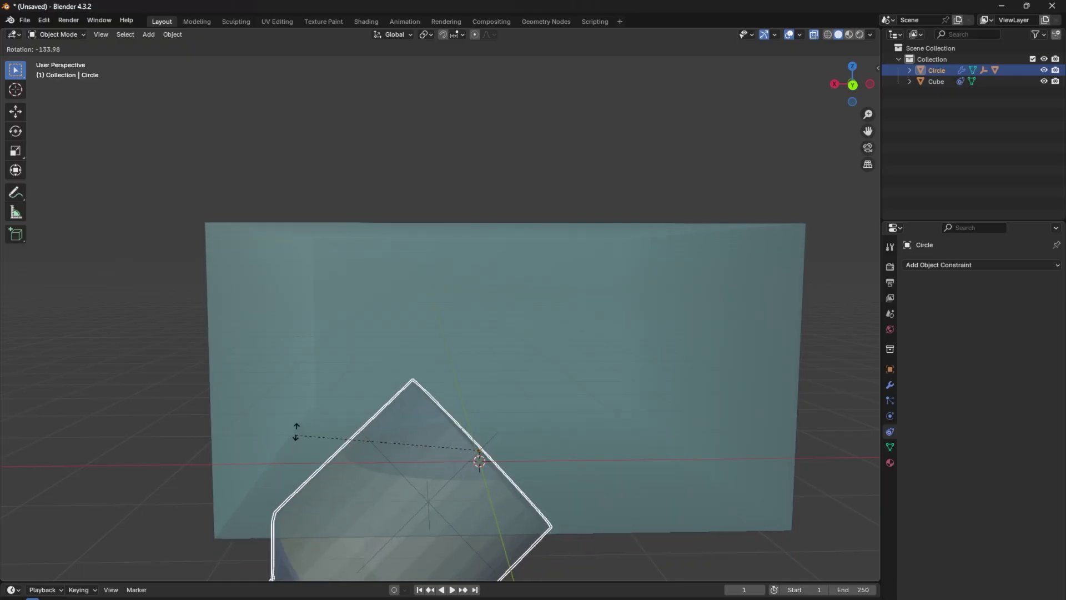
right_click(405, 321)
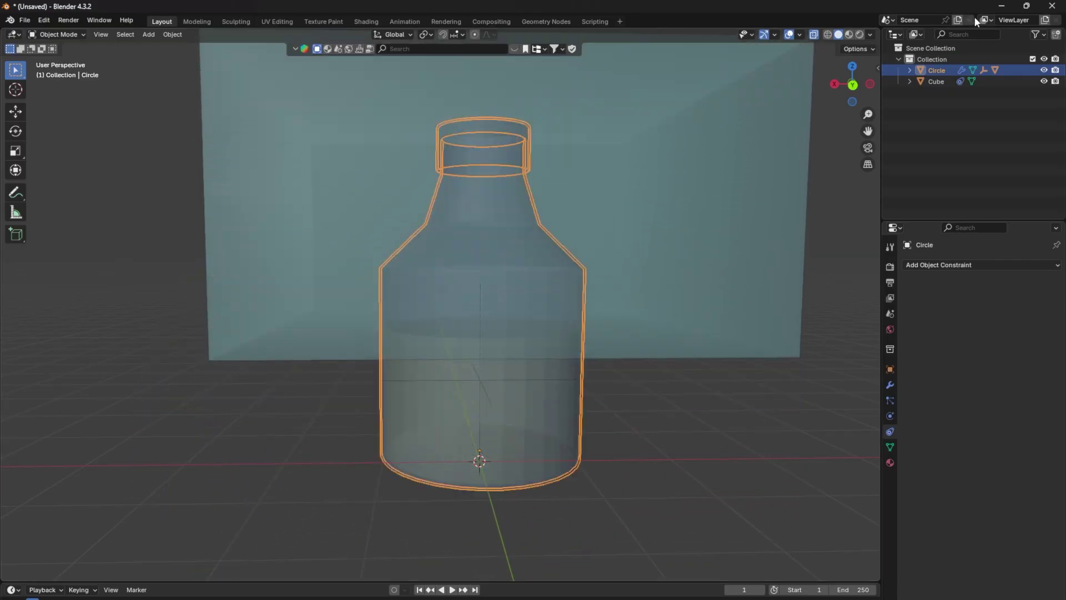
left_click(1044, 81)
key("r")
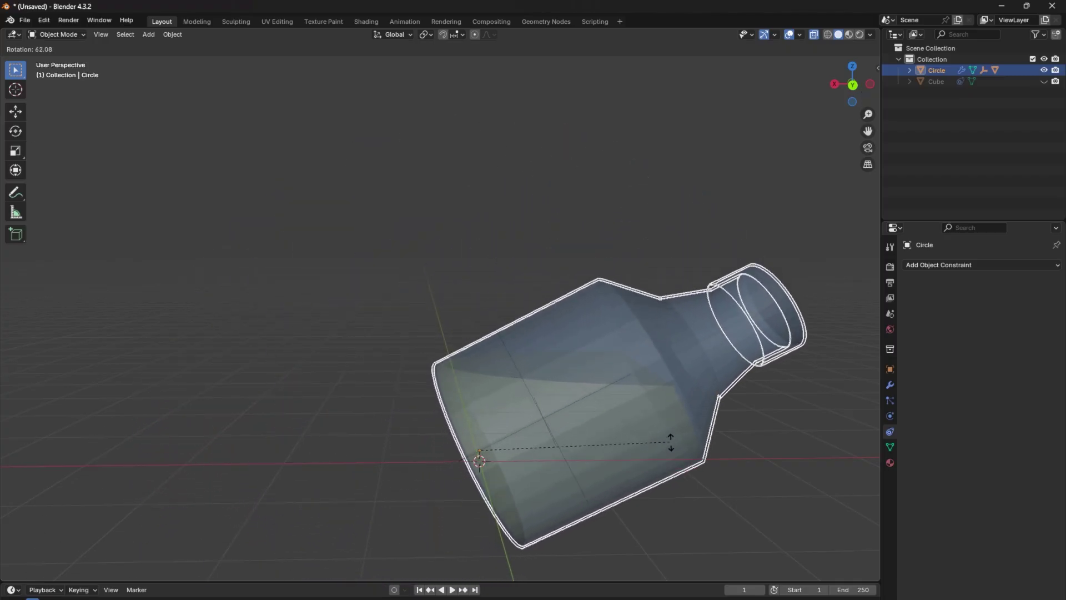
left_click(558, 327)
key("ctrl+z")
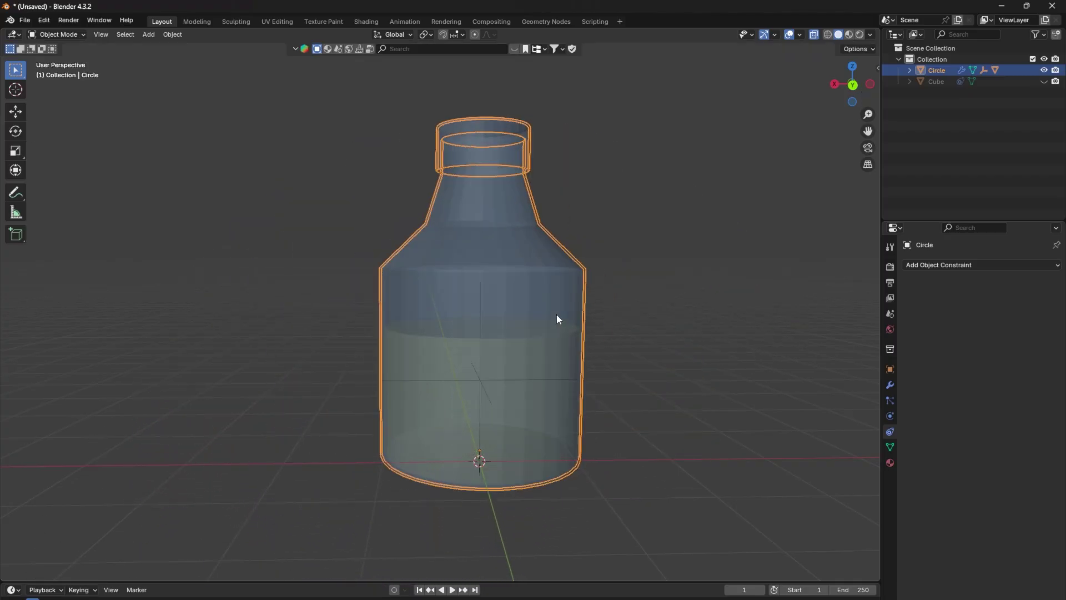
left_click(1043, 82)
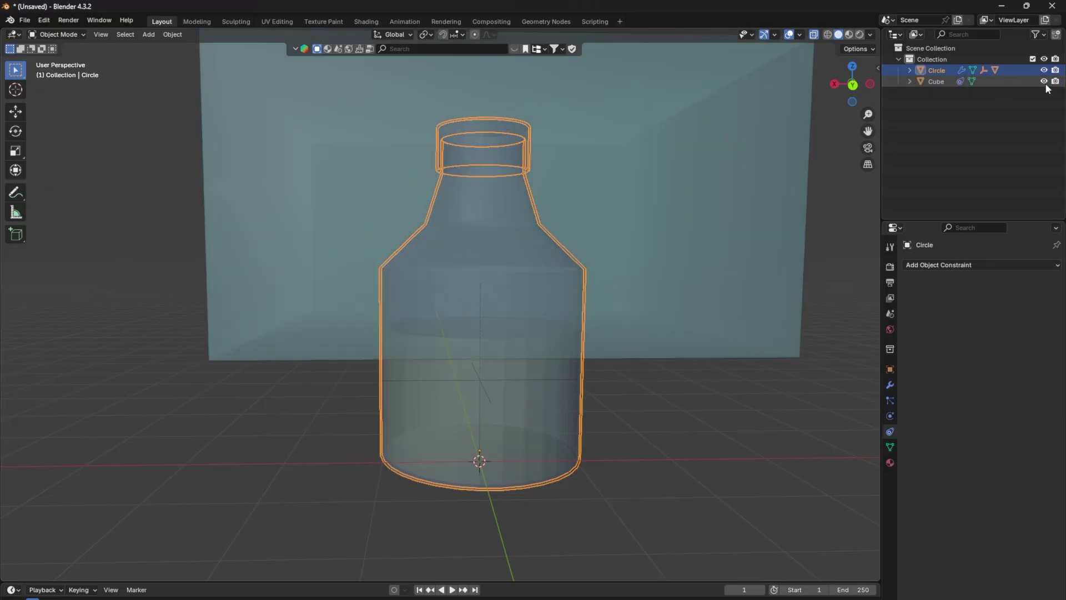
- Add Dynamic Paint physics to the cube as a canvas and set its surface type to Waves
left_click(688, 452)
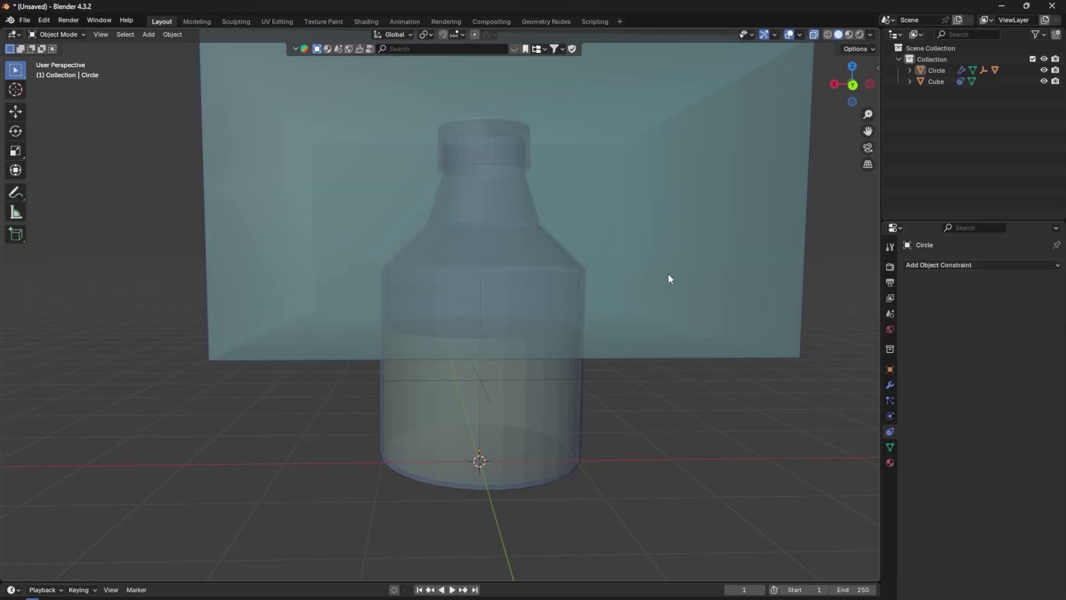
left_click(678, 253)
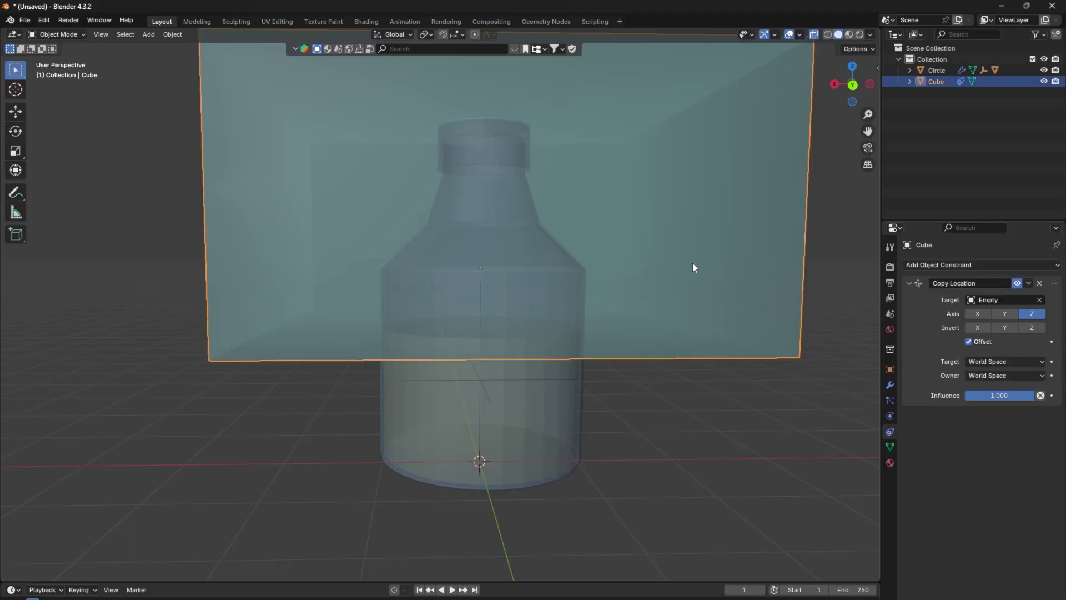
left_click(889, 401)
left_click(889, 417)
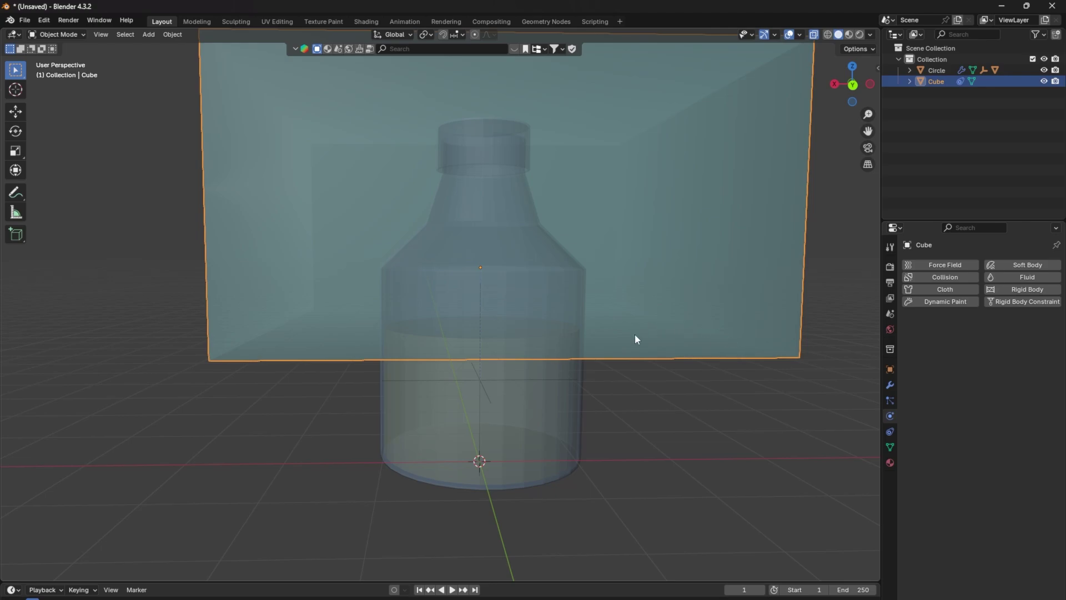
left_click(952, 301)
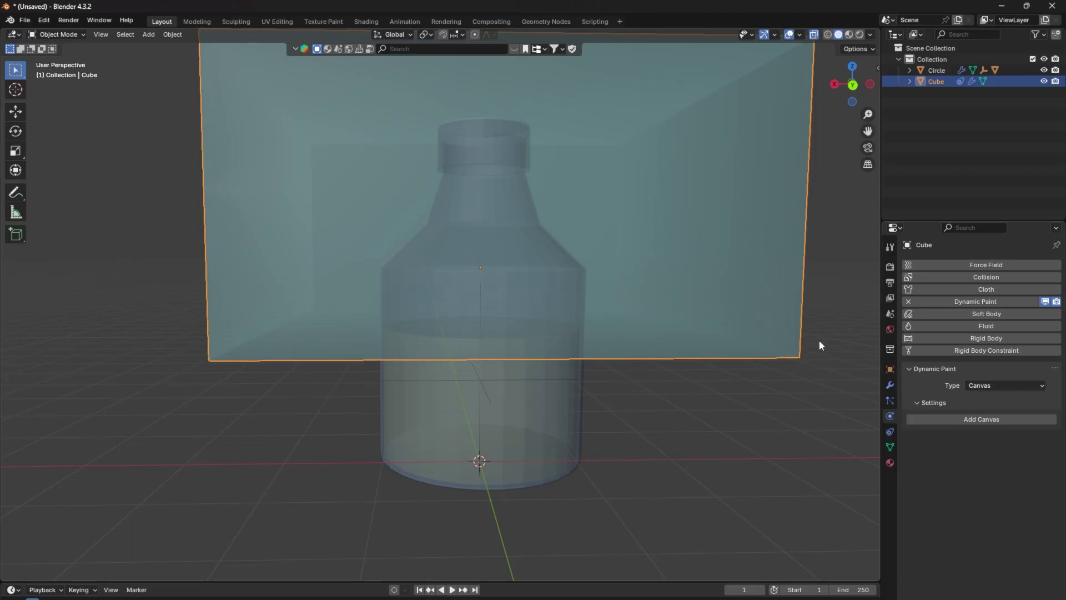
left_click(966, 419)
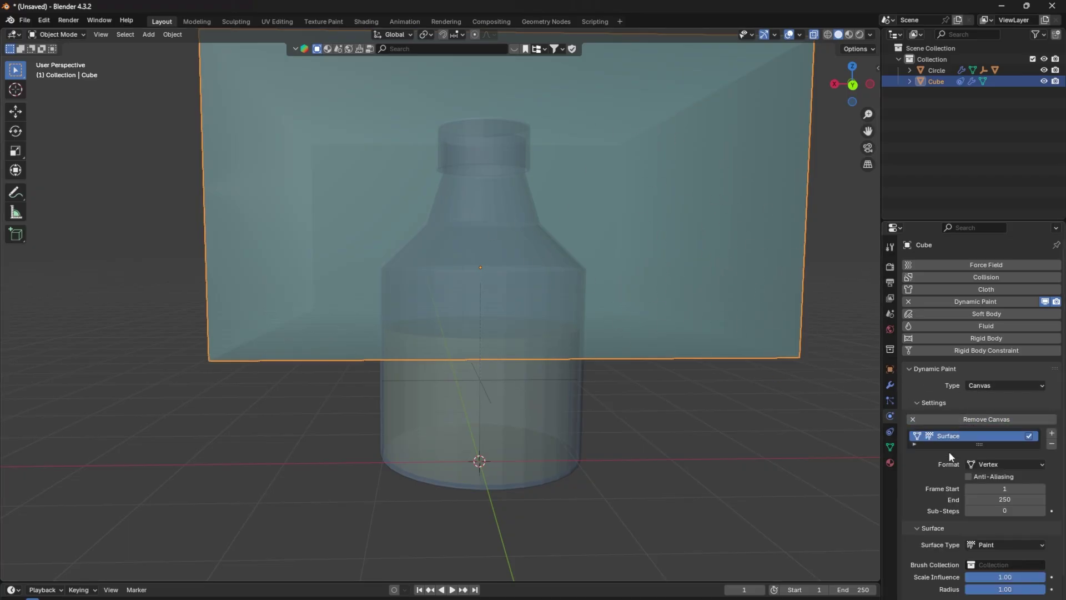
scroll(929, 491, "down", 3)
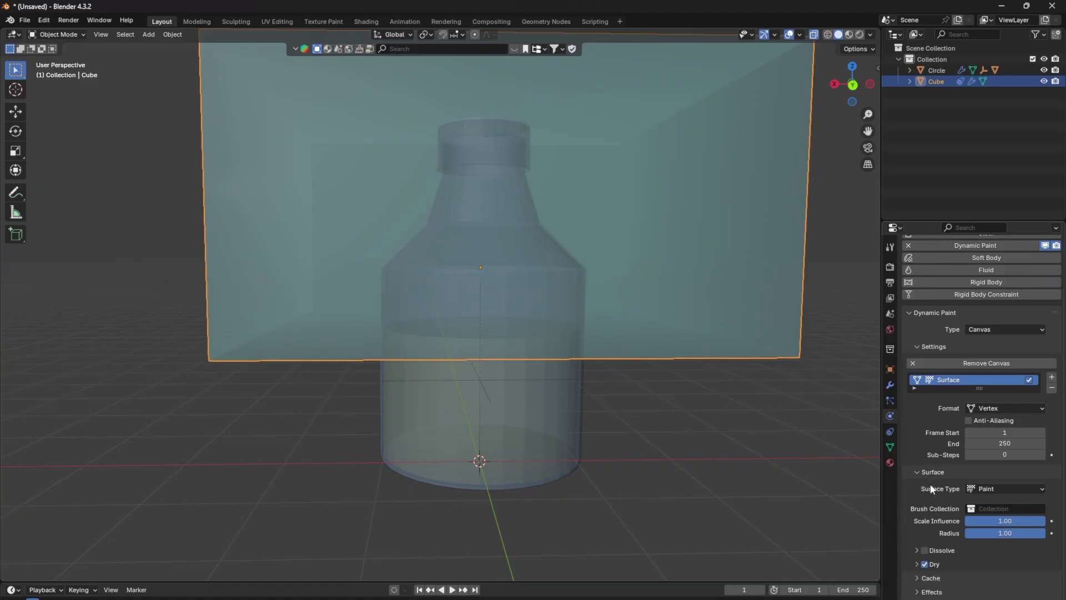
left_click(986, 491)
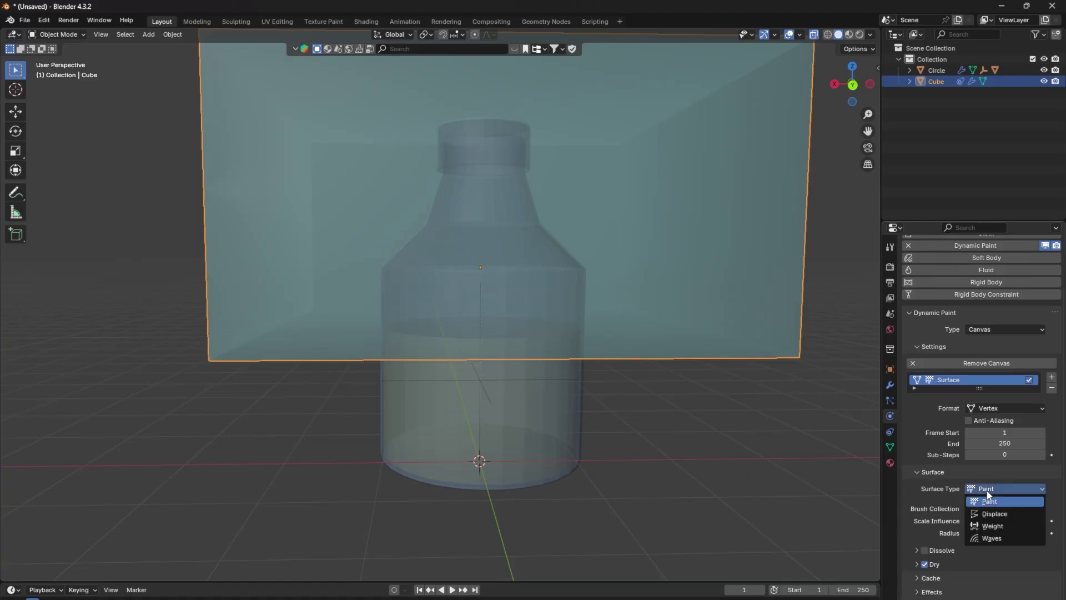
left_click(991, 538)
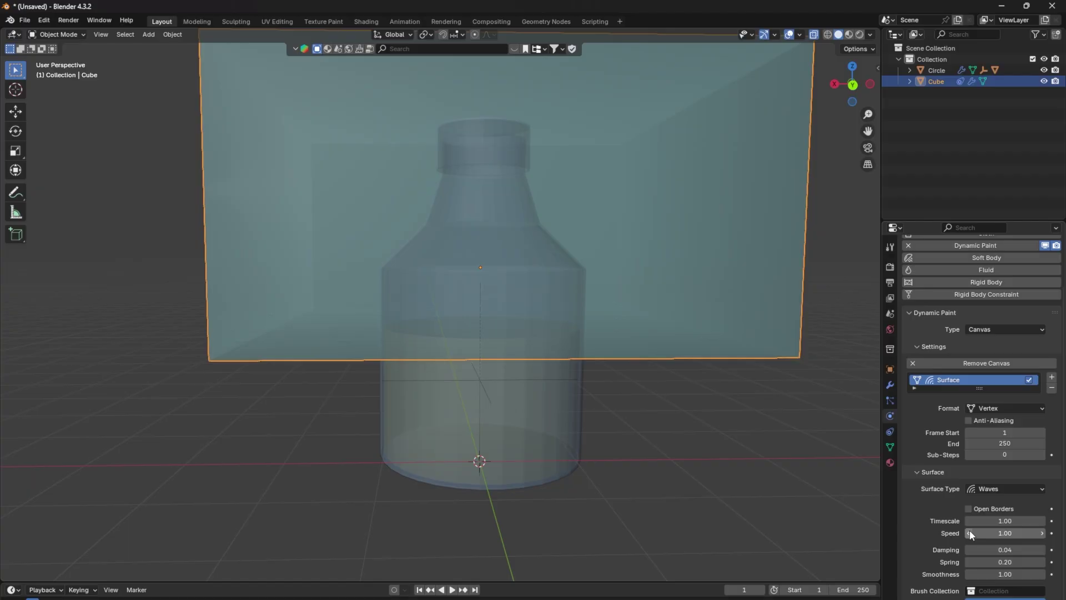
scroll(910, 491, "down", 1)
- Add Dynamic Paint physics to the bottle, set its type to Brush, and add the brush
left_click(588, 318)
scroll(524, 222, "up", 4)
scroll(524, 222, "down", 4)
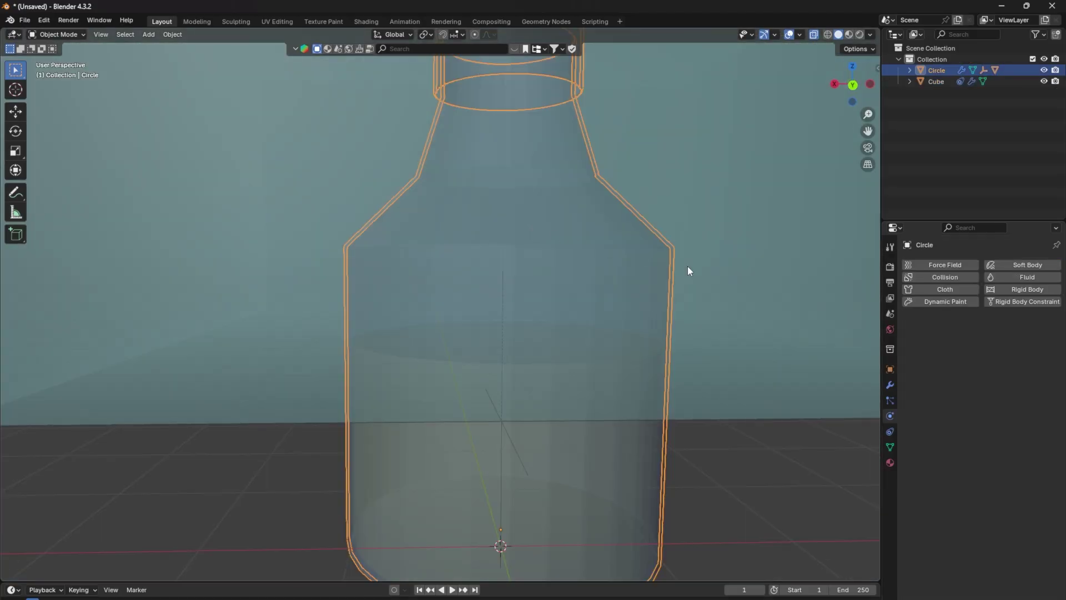
left_click(950, 303)
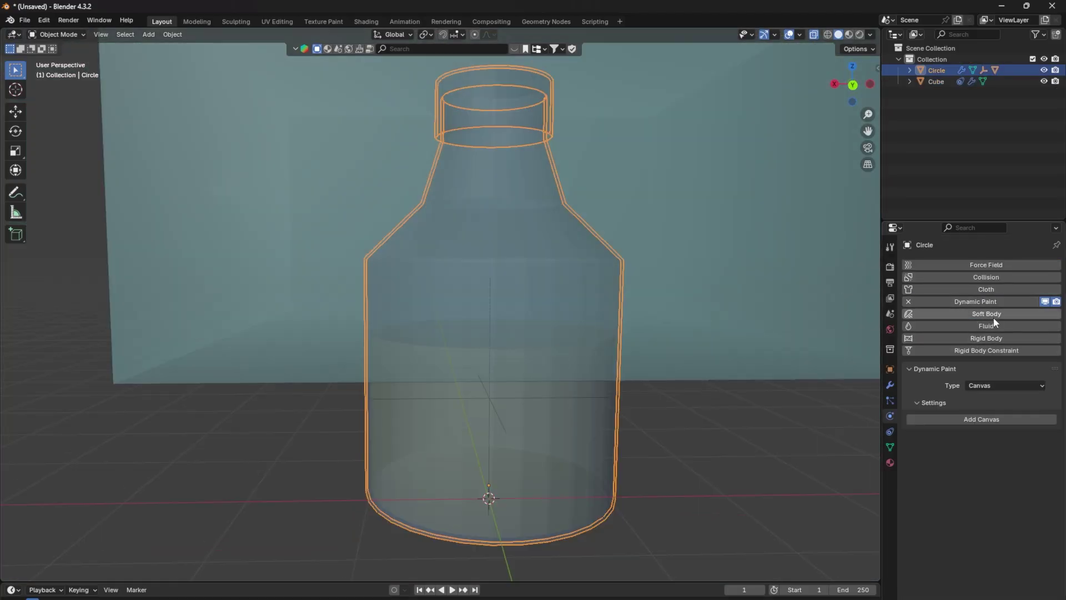
left_click(988, 385)
left_click(982, 411)
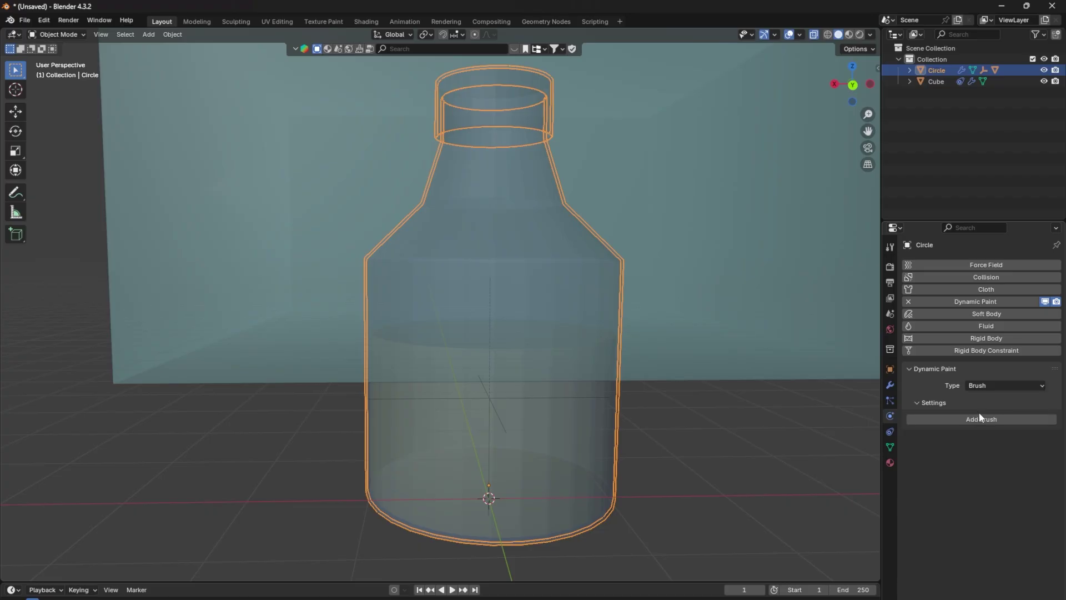
- Rotate the cube and the bottle temporarily, one after the other, to examine their interaction, cancelling each rotation
left_click(681, 302)
key("r")
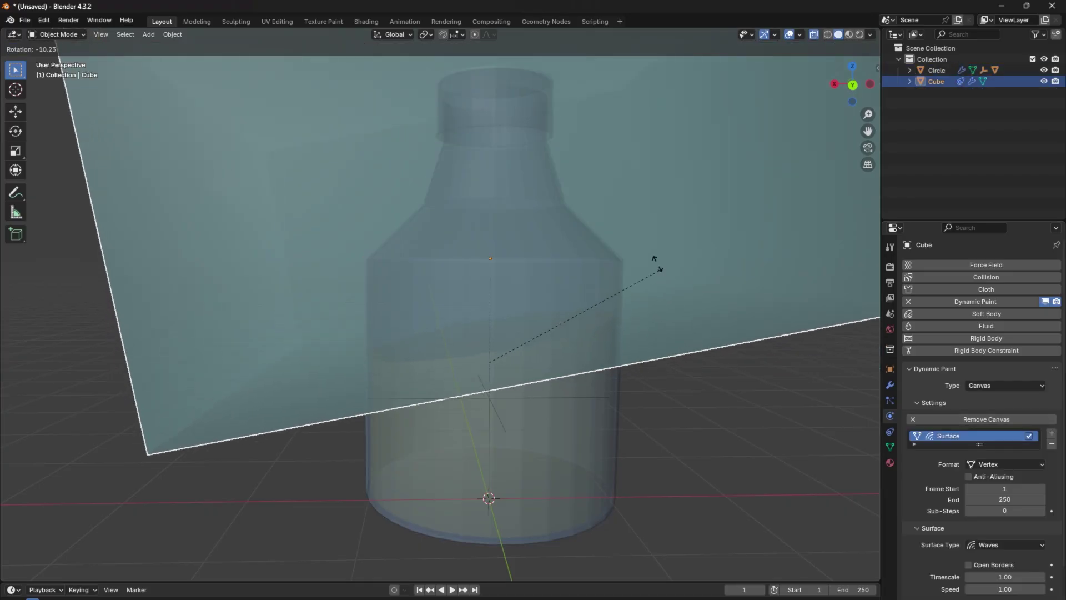
key("Escape")
left_click(588, 252)
key("r")
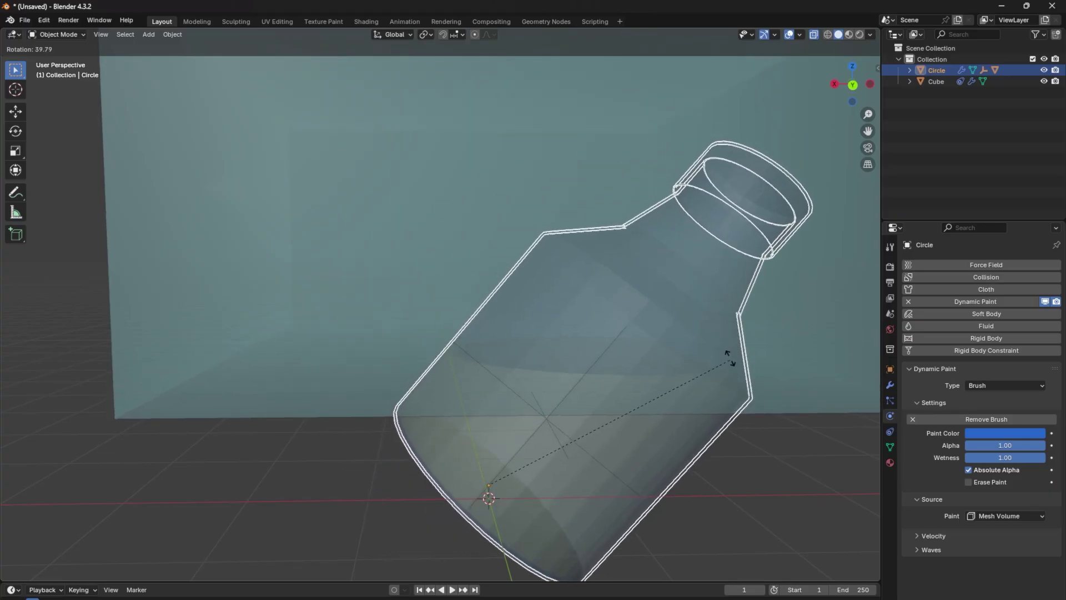
key("Escape")
- Subdivide all faces of the cube three times in Edit Mode
scroll(625, 279, "down", 5)
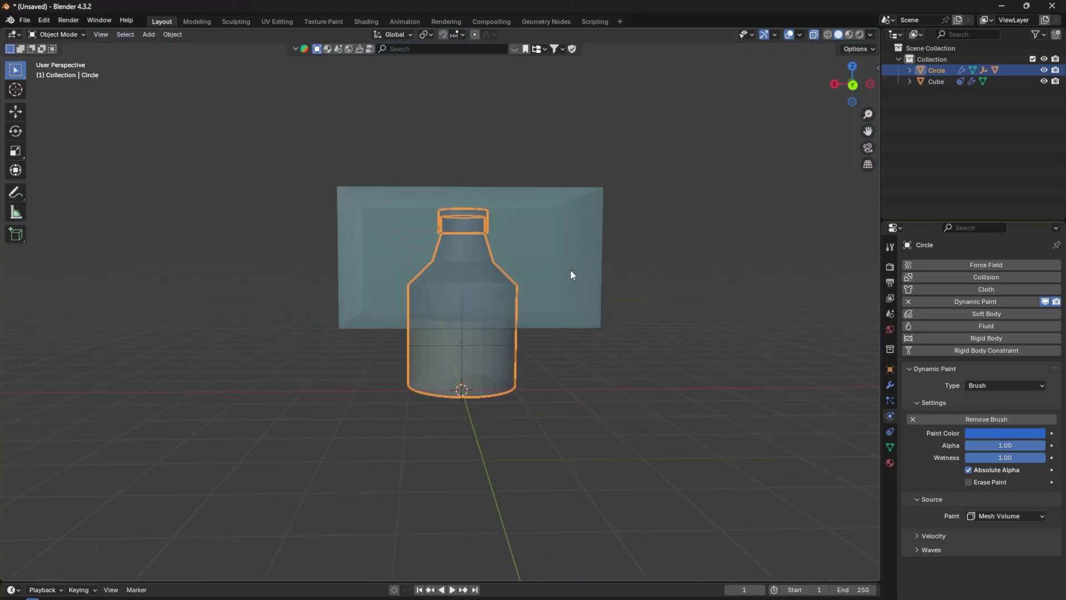
left_click(571, 272)
mouse_move(661, 284)
middle_mouse_down()
mouse_move(658, 379)
mouse_move(649, 280)
middle_mouse_up()
scroll(565, 275, "up", 2)
scroll(565, 276, "up", 2)
key("Tab")
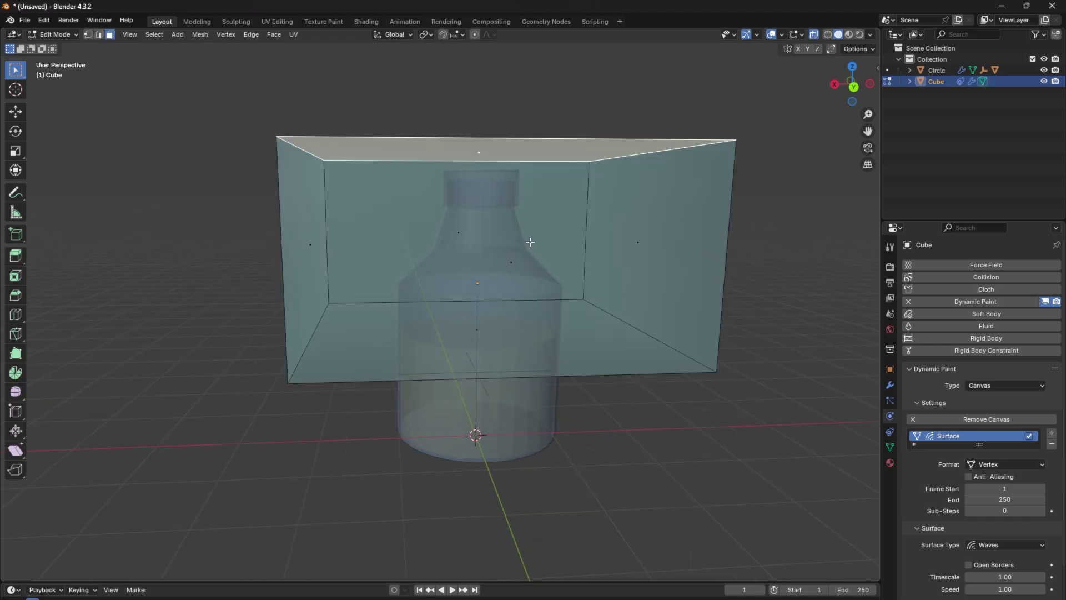
key("a")
right_click(530, 241)
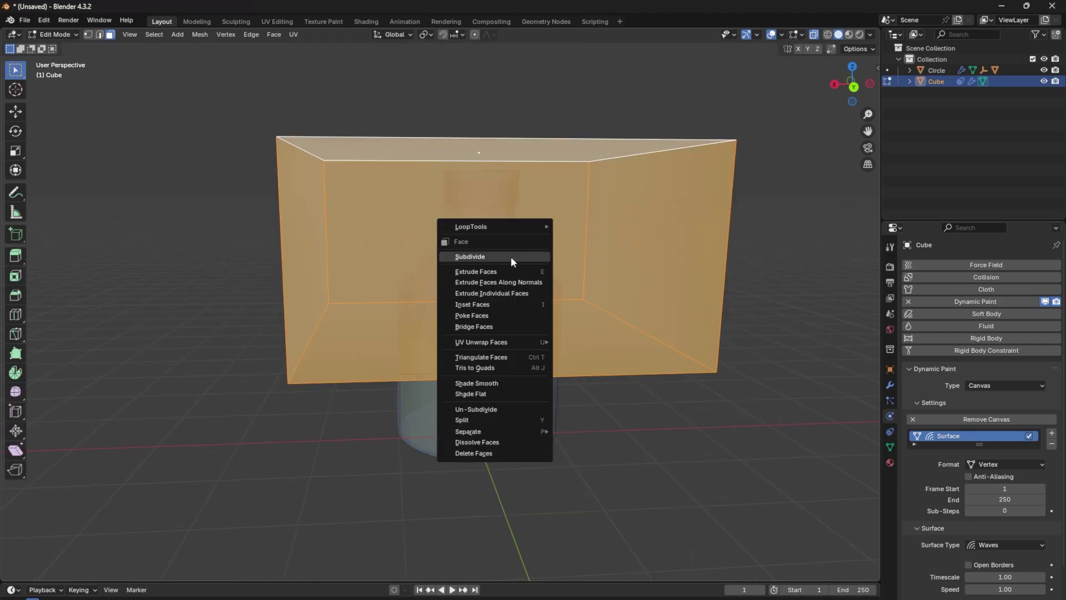
left_click(511, 258)
right_click(511, 257)
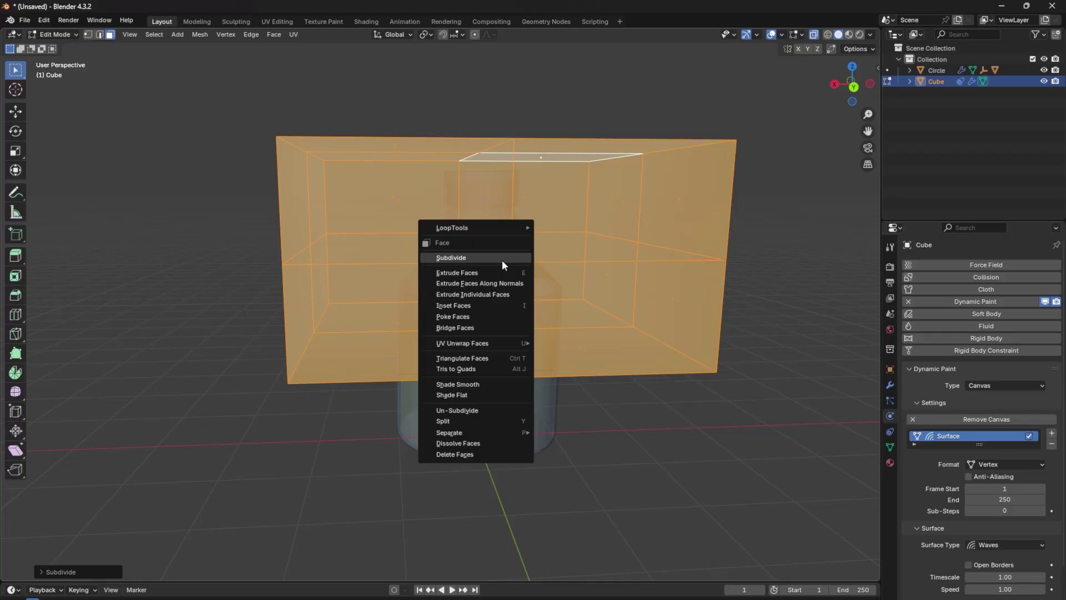
left_click(502, 259)
right_click(507, 254)
left_click(492, 258)
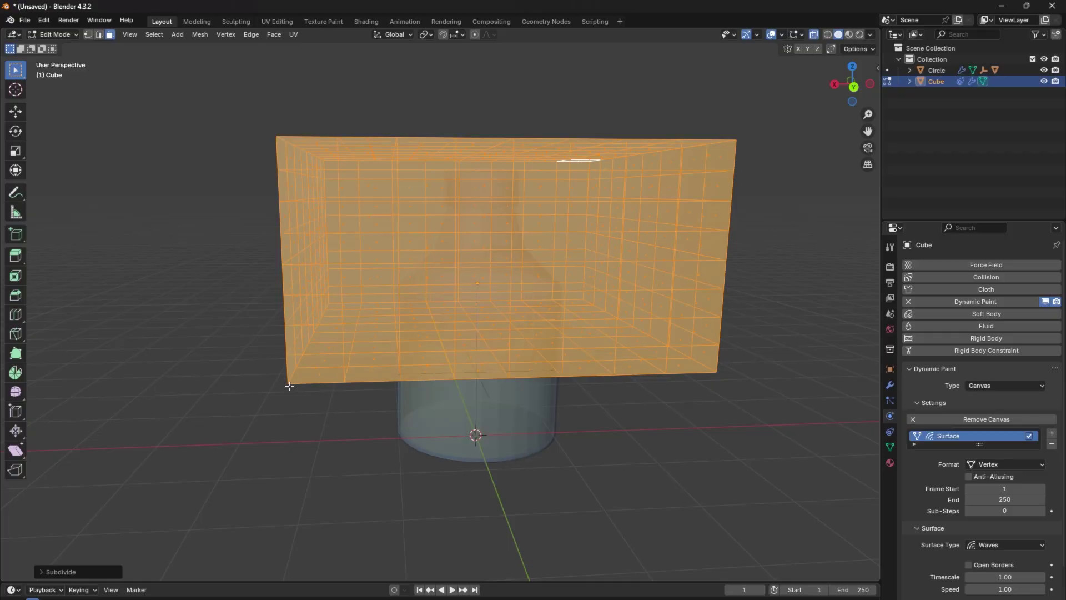
- Set the last subdivision's number of cuts to 2 and return to Object Mode
left_click(36, 564)
left_click(142, 495)
type("2")
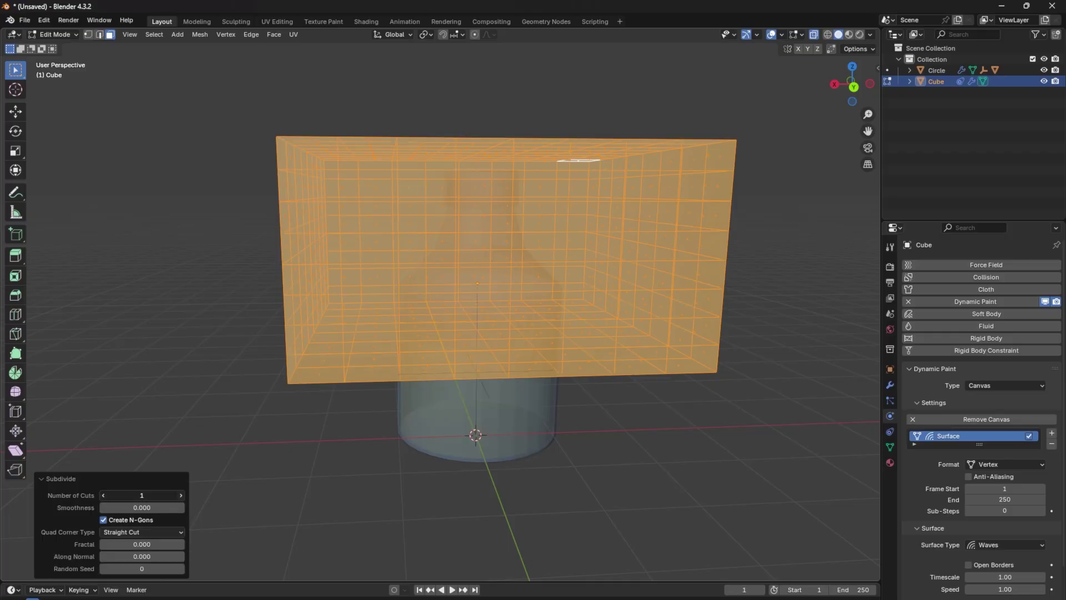
key("Return")
key("Tab")
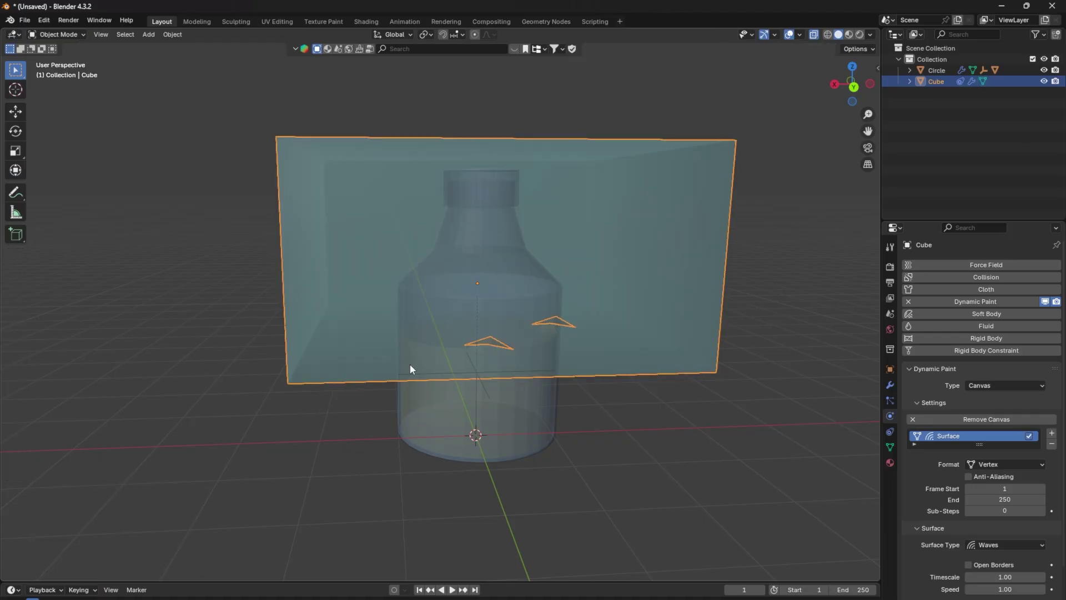
- Hide the cube and temporarily rotate the bottle to examine how the liquid's surface ripples, cancelling the rotation
left_click(604, 418)
middle_click_drag(605, 418, 555, 397)
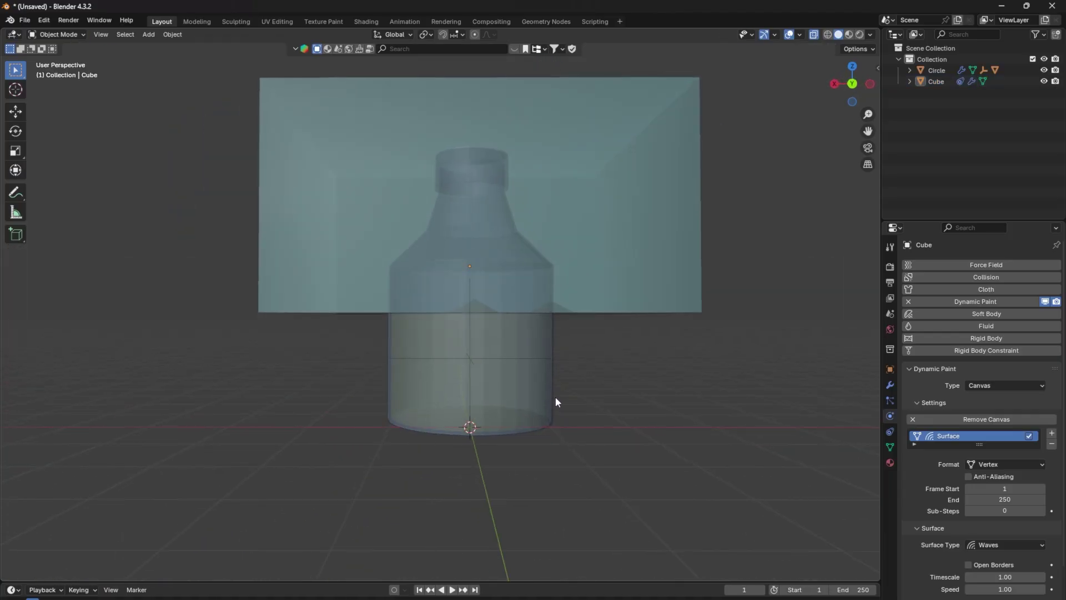
scroll(555, 397, "up", 3)
left_click(1044, 81)
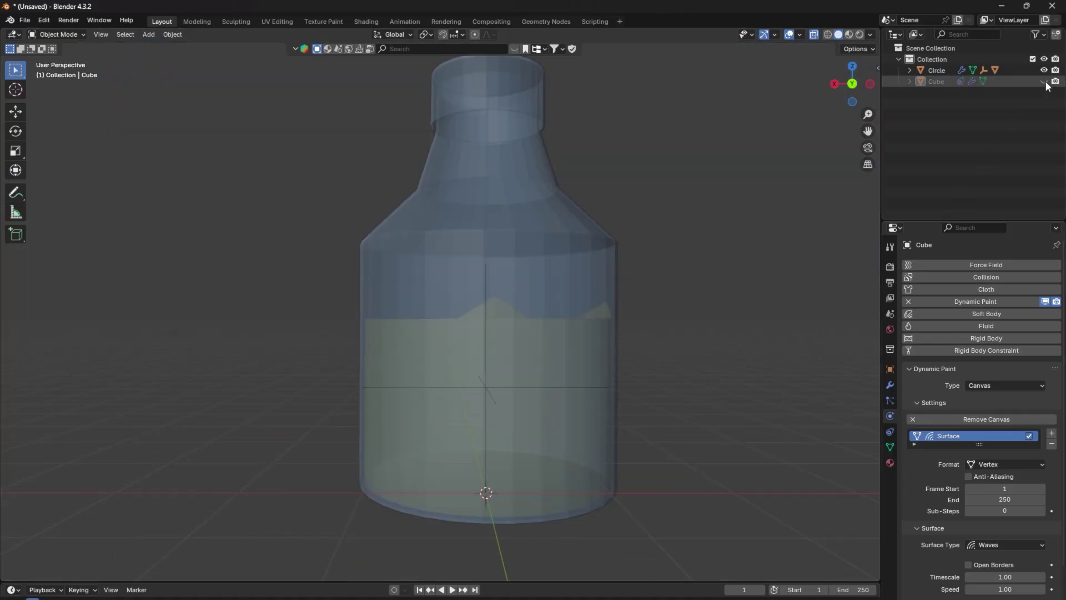
mouse_move(632, 313)
middle_mouse_down()
mouse_move(639, 320)
mouse_move(603, 328)
mouse_move(554, 279)
middle_mouse_up()
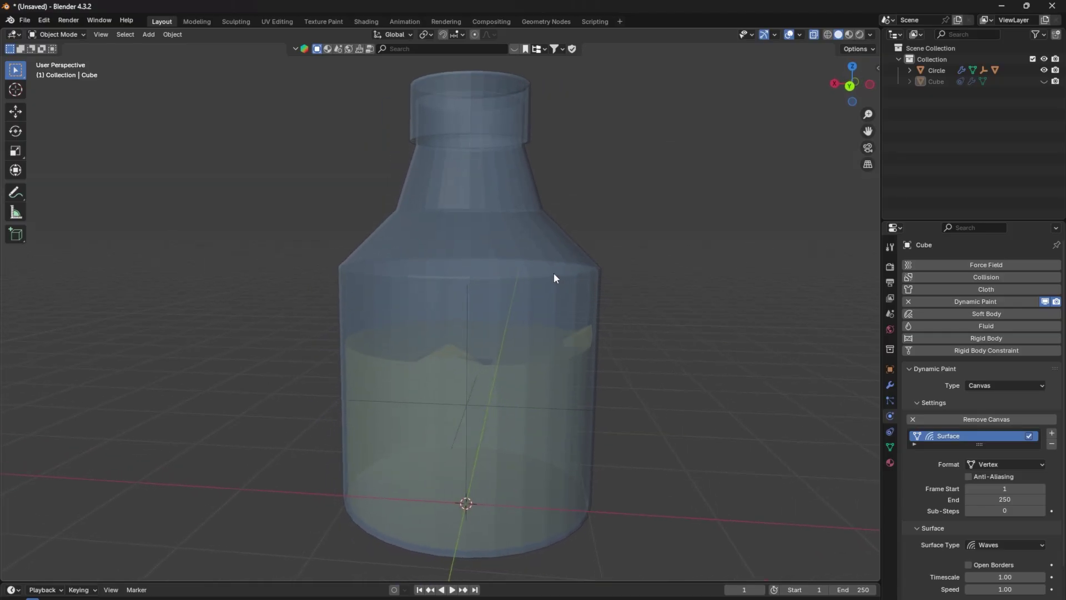
left_click(554, 278)
key("r")
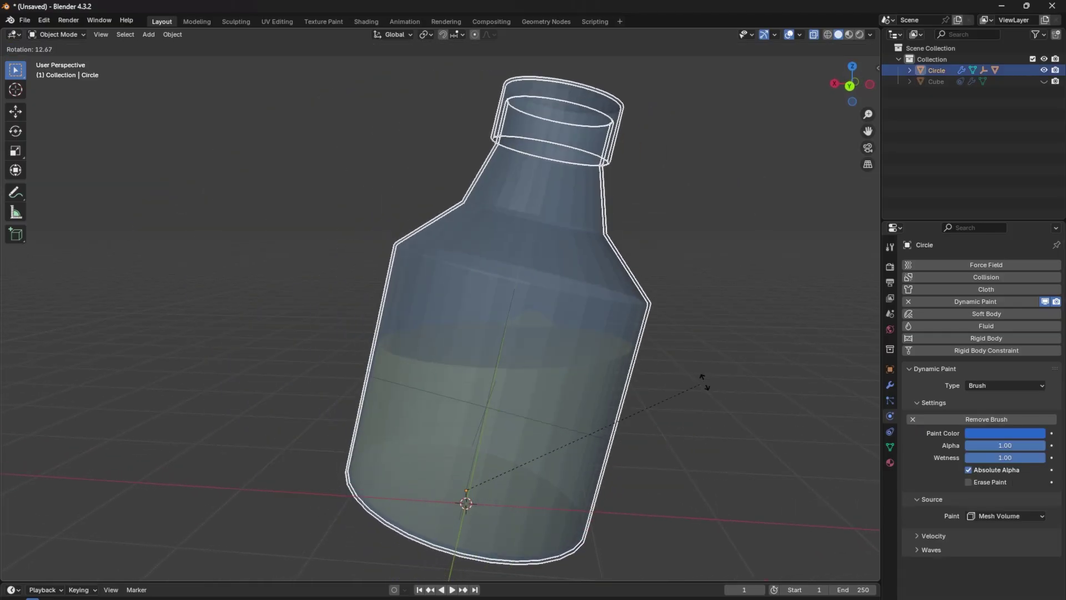
right_click(686, 387)
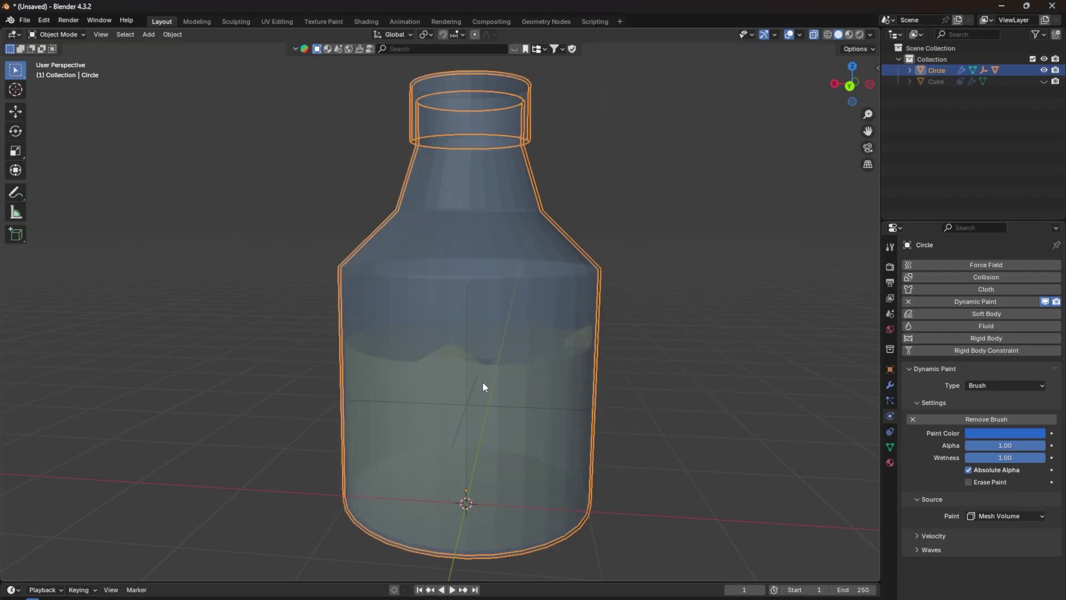
key("r")
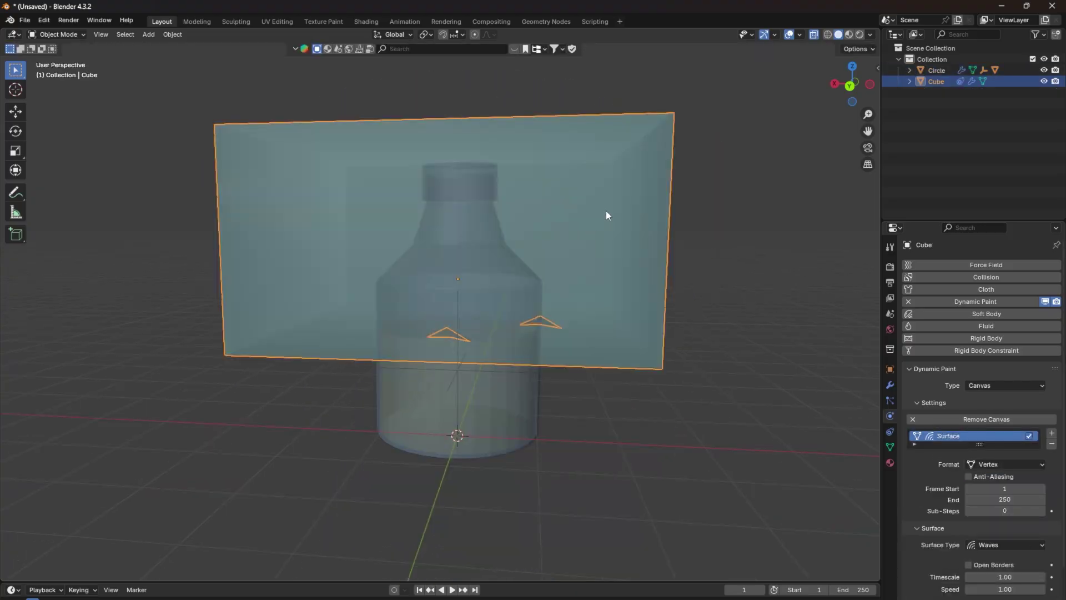
- Apply Shade Smooth to the cube
scroll(602, 222, "up", 2)
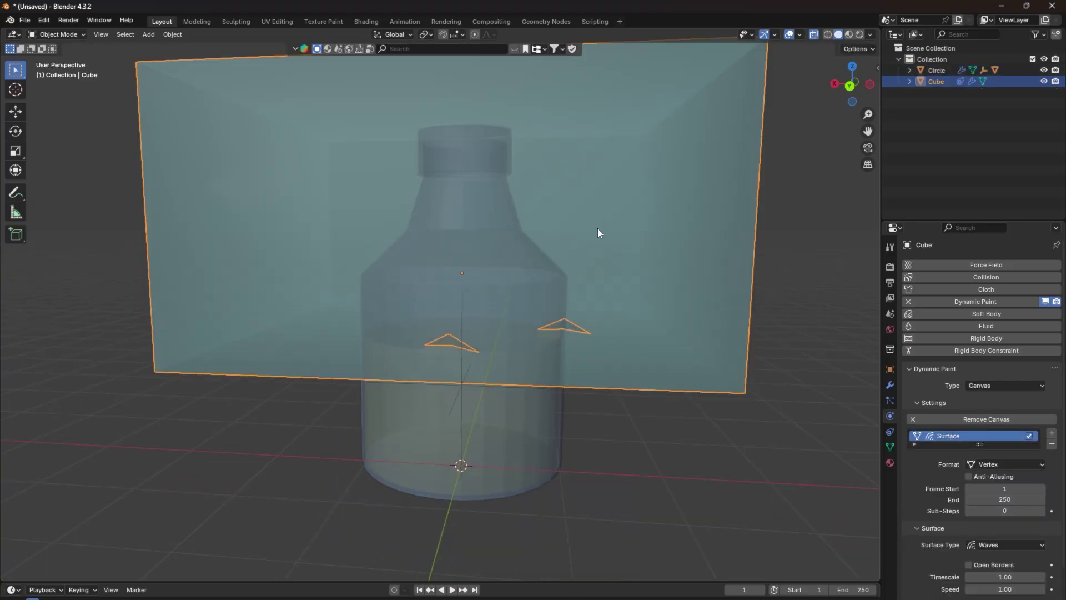
right_click(691, 293)
left_click(638, 291)
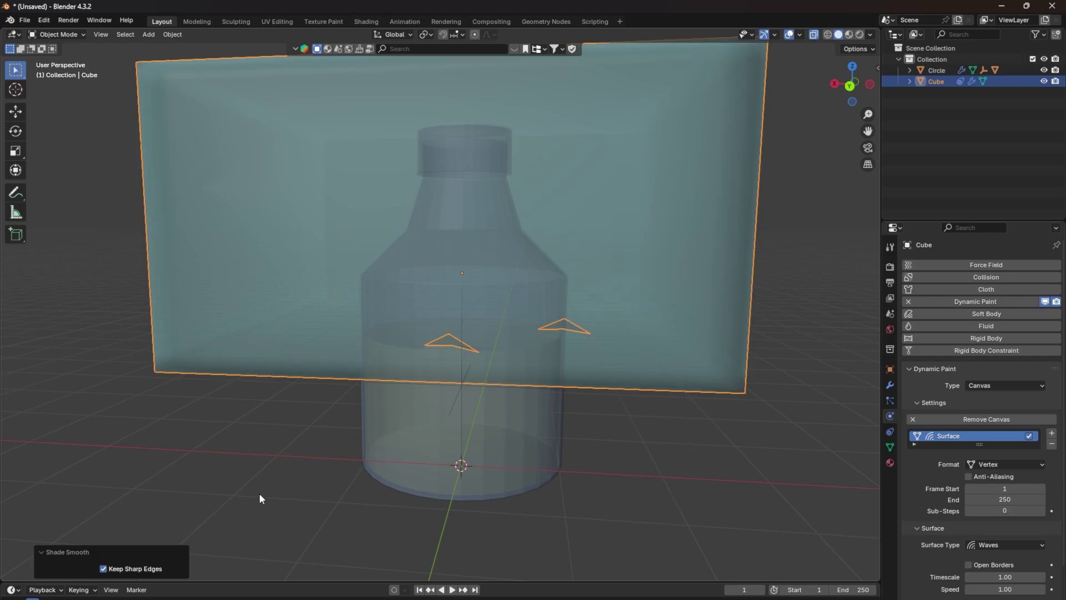
- Subdivide all faces of the cube once more in Edit Mode and return to Object Mode
right_click(595, 246)
key("Tab")
right_click(320, 243)
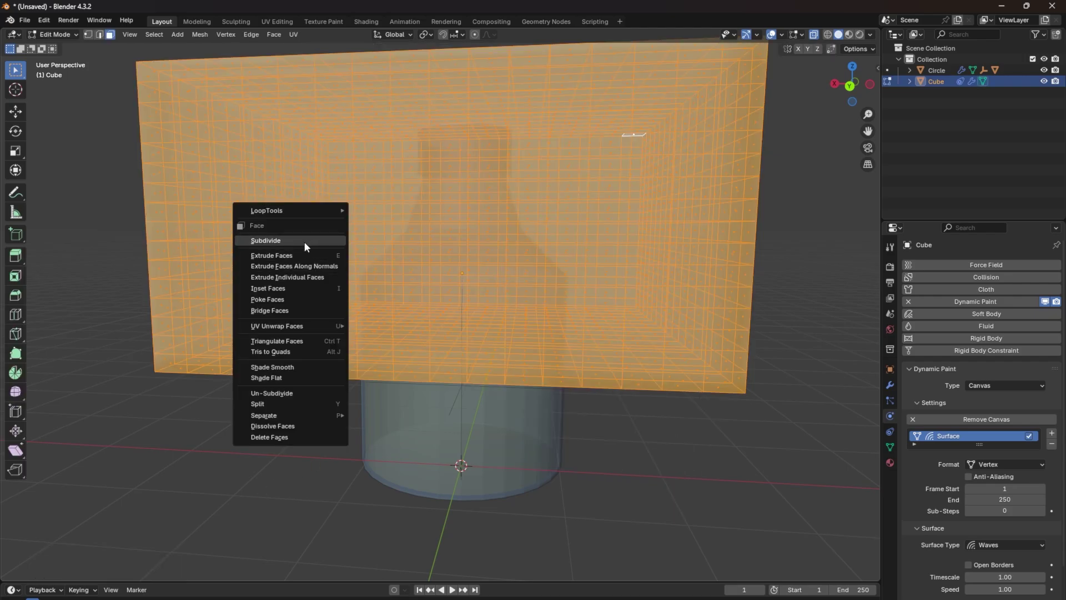
left_click(305, 242)
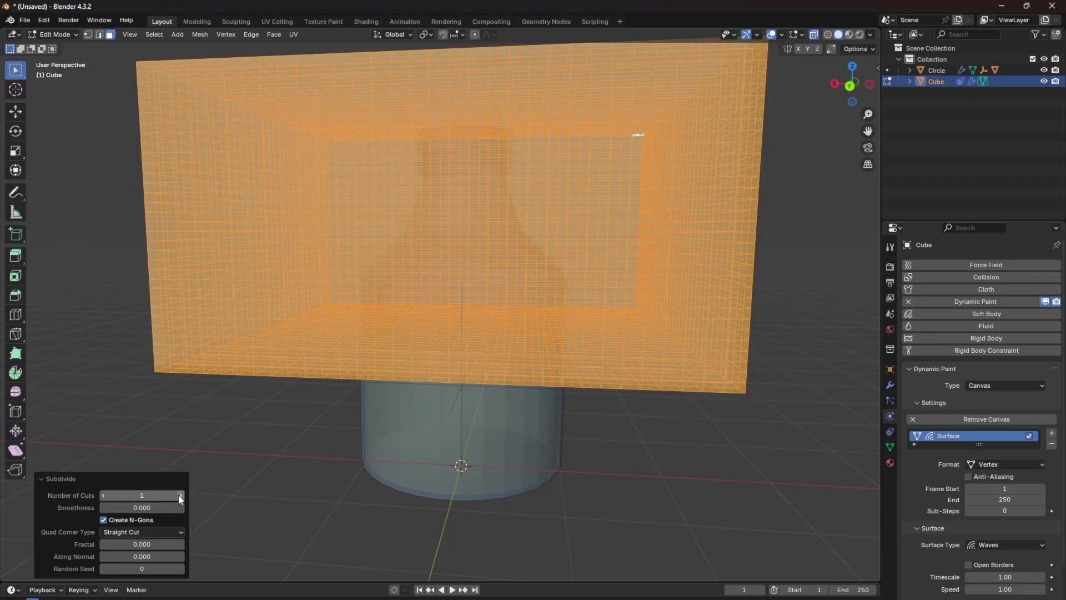
key("Tab")
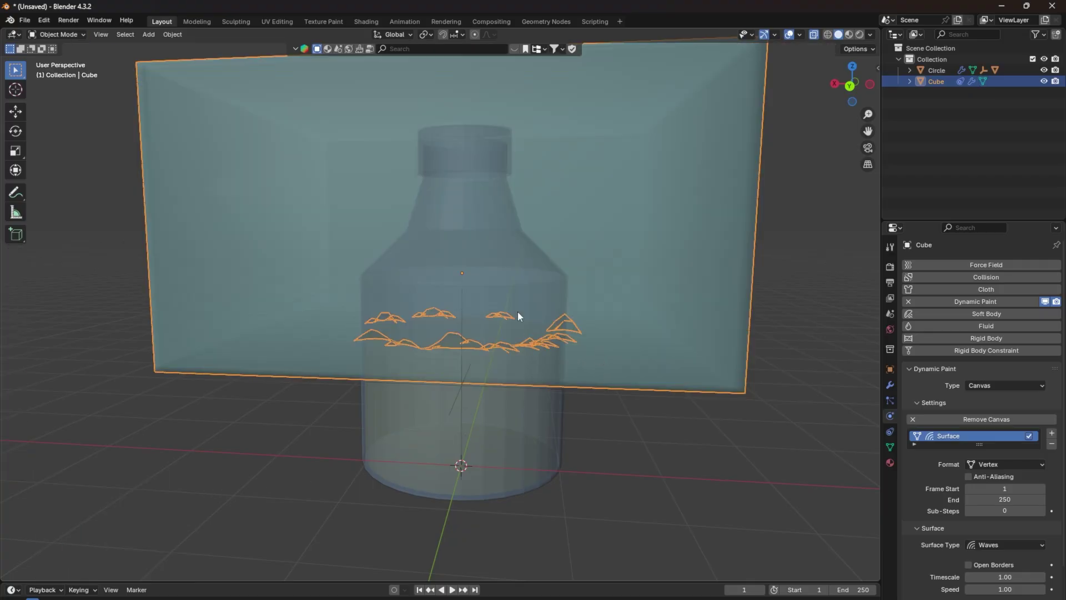
- Hide the cube in the viewport and select only the bottle
left_click(511, 284, "shift")
left_click(1044, 81)
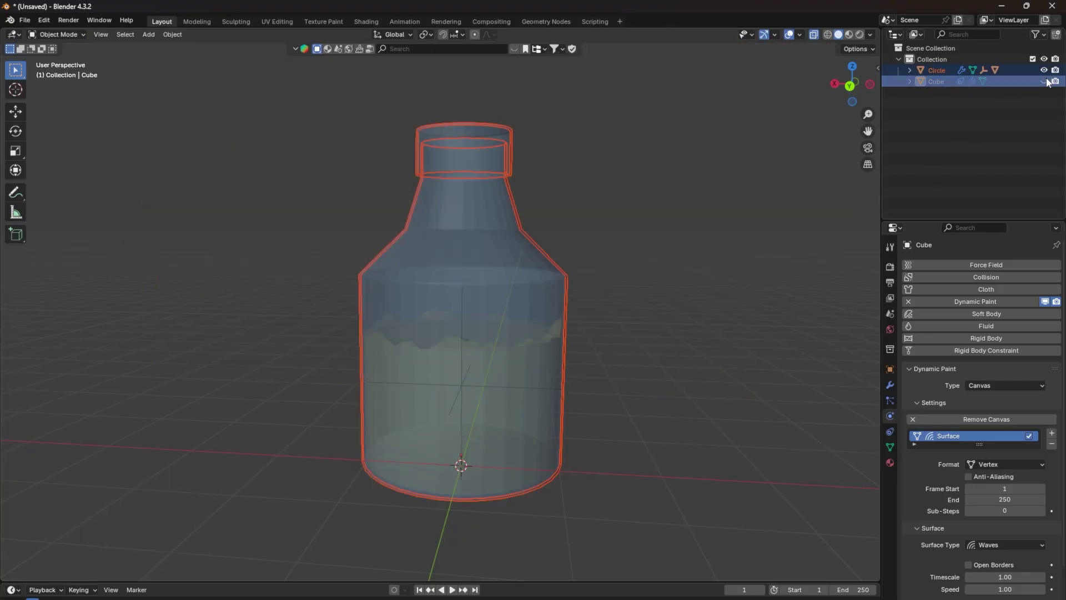
scroll(558, 250, "up", 3)
mouse_move(557, 298)
middle_mouse_down()
mouse_move(605, 326)
mouse_move(591, 356)
mouse_move(559, 294)
middle_mouse_up()
left_click(558, 294)
scroll(472, 242, "down", 1)
- Rotate the bottle temporarily to examine the liquid's finer ripples, cancelling the rotation
key("e")
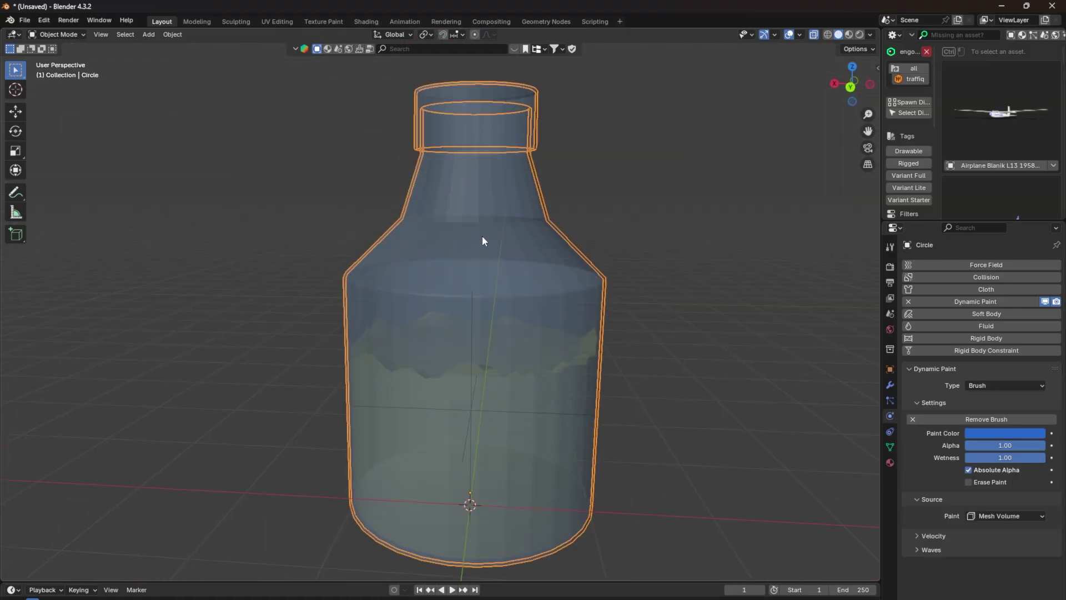
key("r")
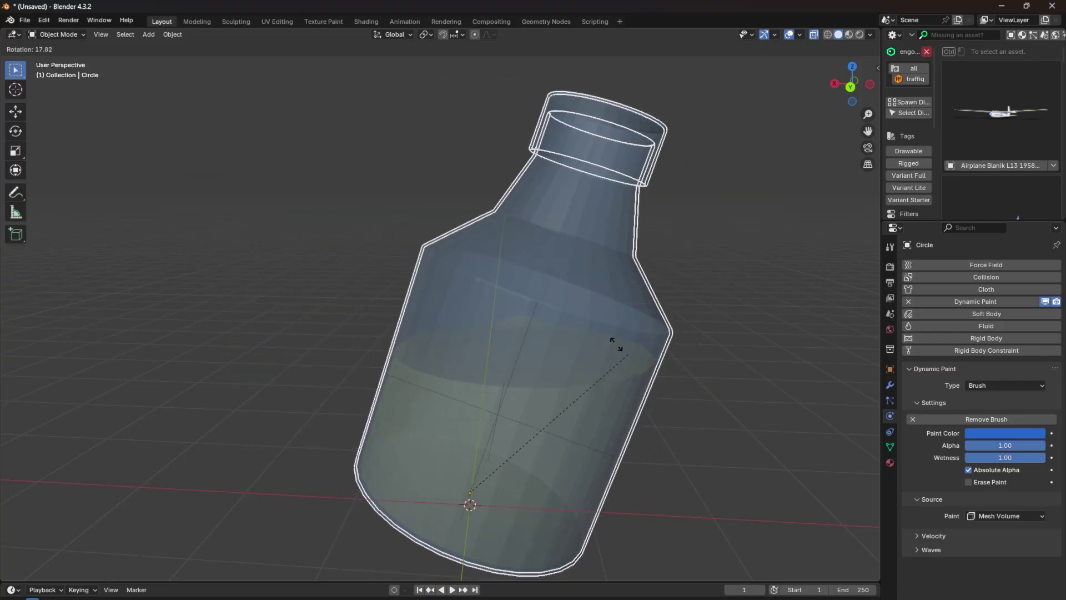
right_click(485, 270)
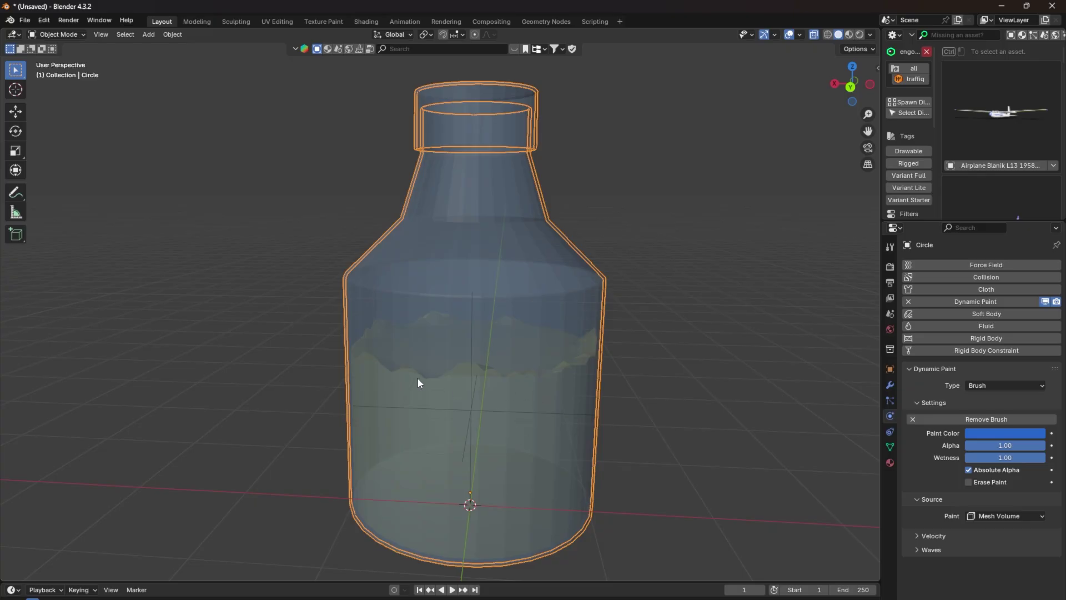
- Delete the top cap face of the liquid mesh inside the bottle in Edit Mode
scroll(420, 383, "up", 5)
left_click(333, 276)
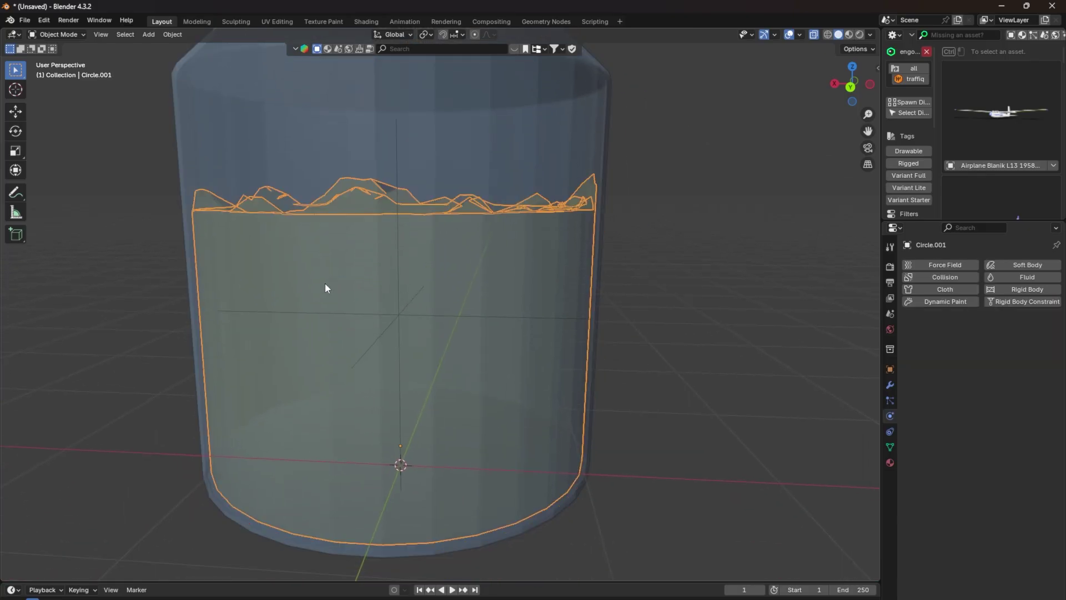
middle_click_drag(327, 287, 370, 318)
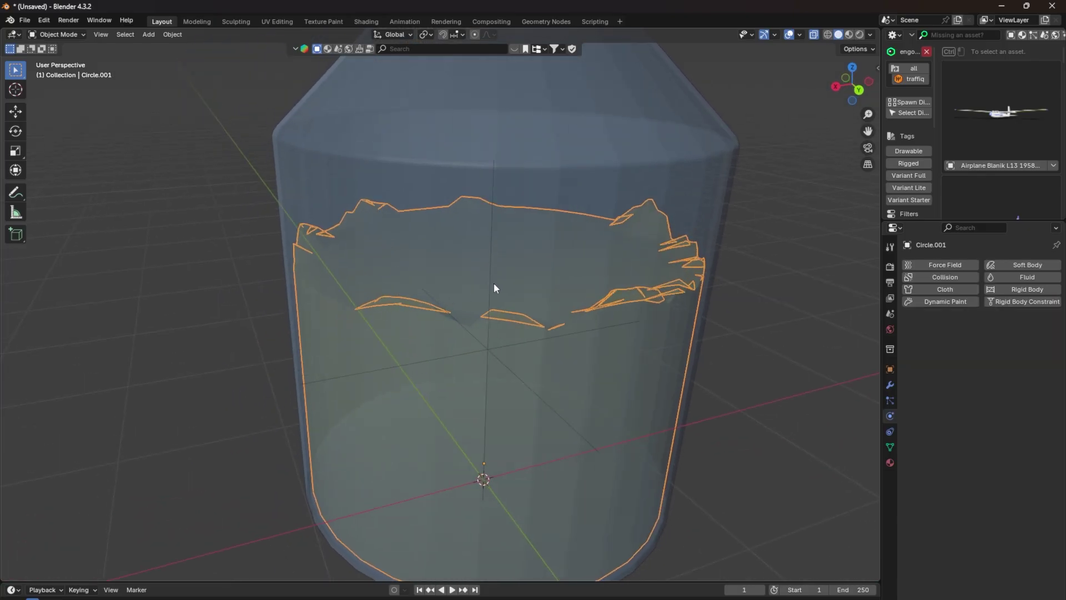
key("Tab")
key("KP_Decimal")
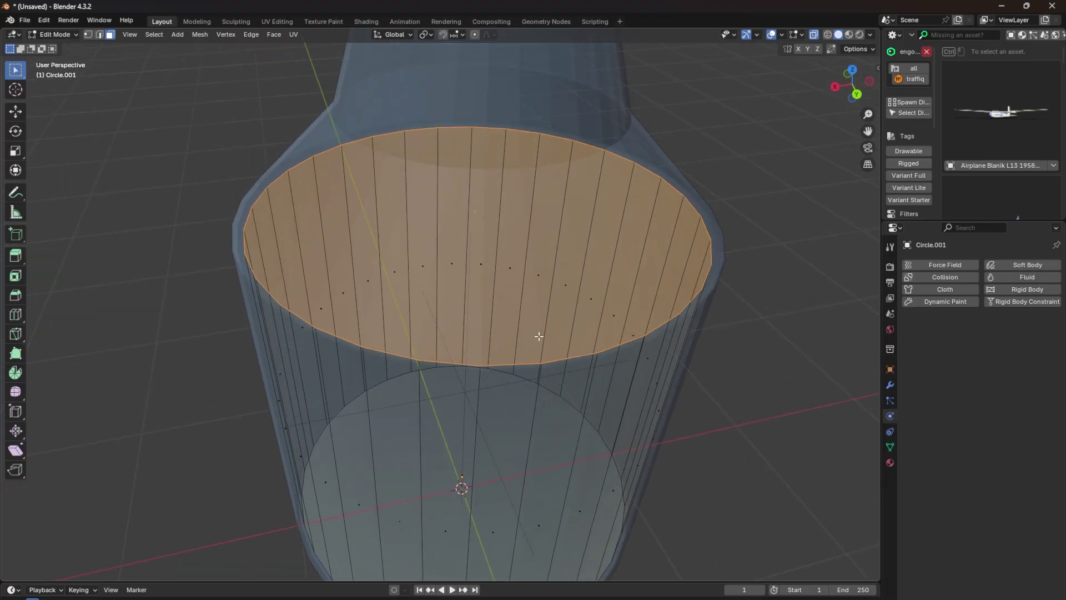
key("x")
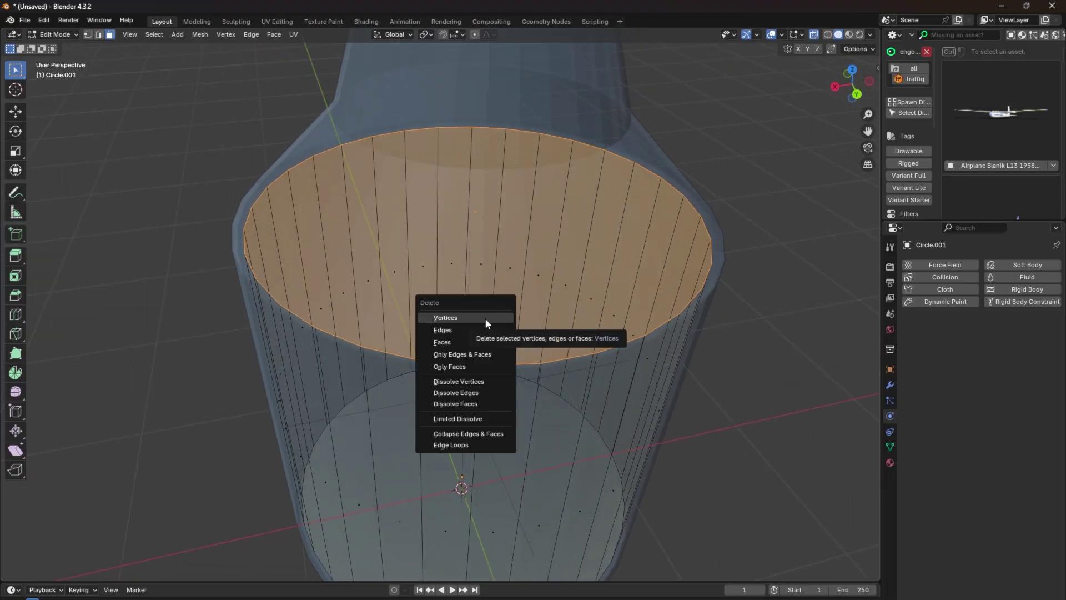
key("Escape")
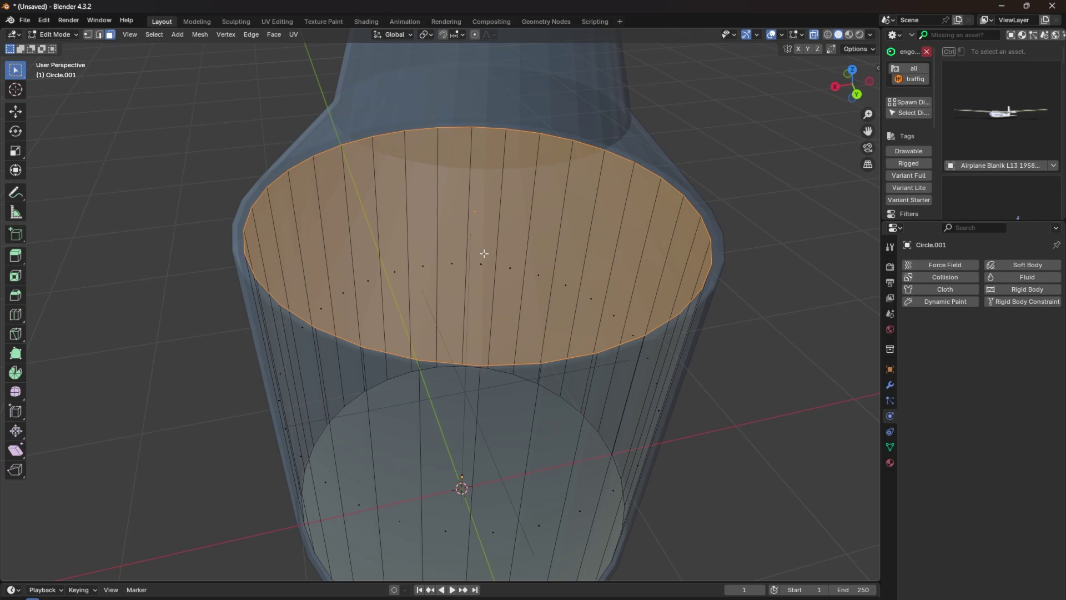
left_click(470, 211)
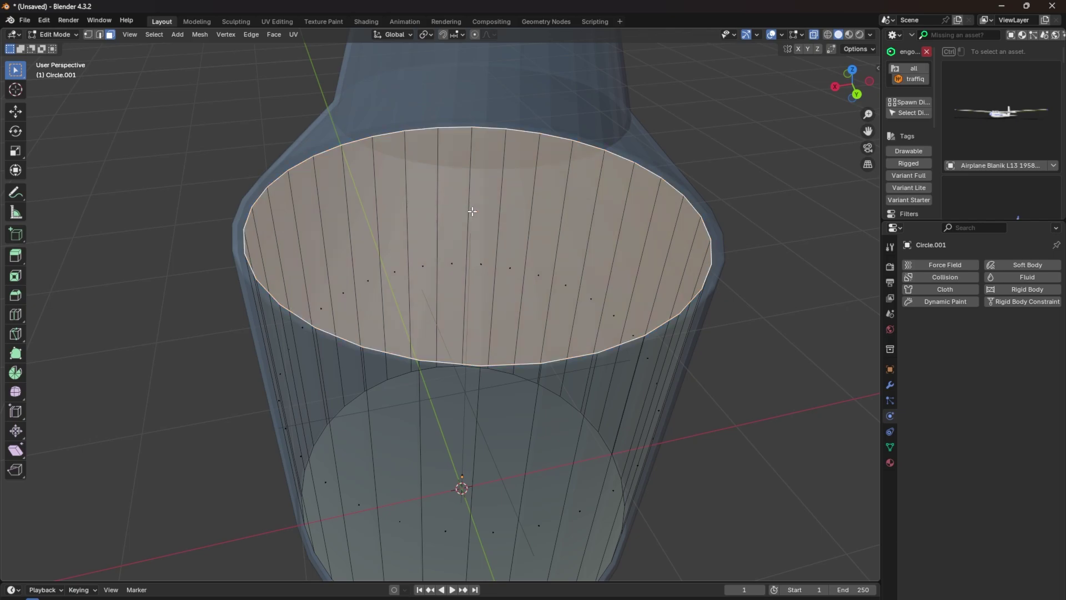
key("x")
left_click(452, 237)
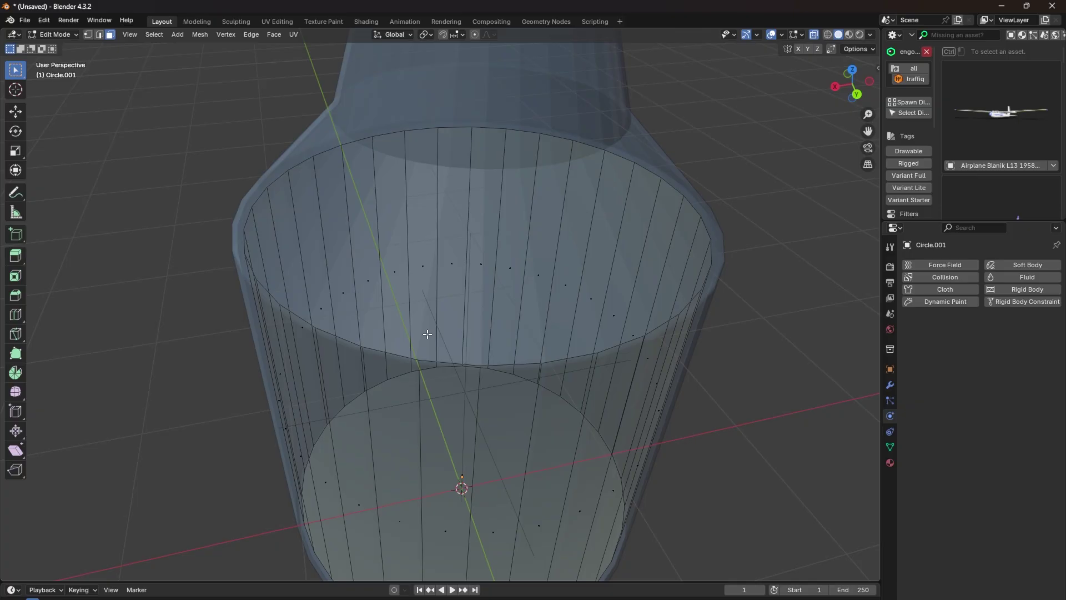
- Extrude the liquid's open top edge loop in place and scale it inward to about 0.73
left_click(444, 370, "alt")
key("ctrl+z")
left_click(466, 366, "alt")
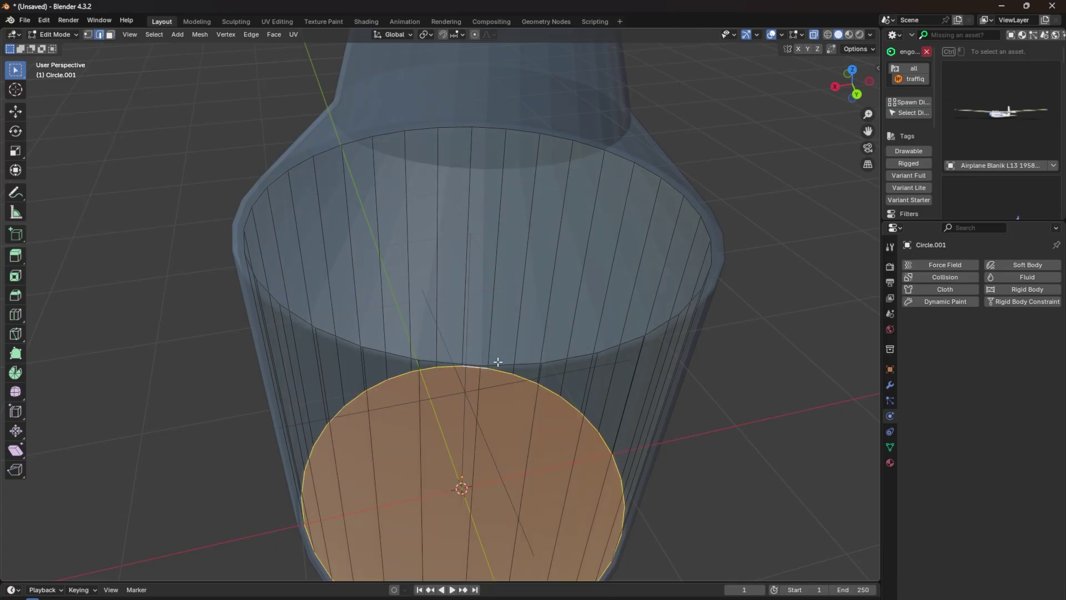
middle_click_drag(498, 362, 474, 316)
left_click(415, 114, "alt")
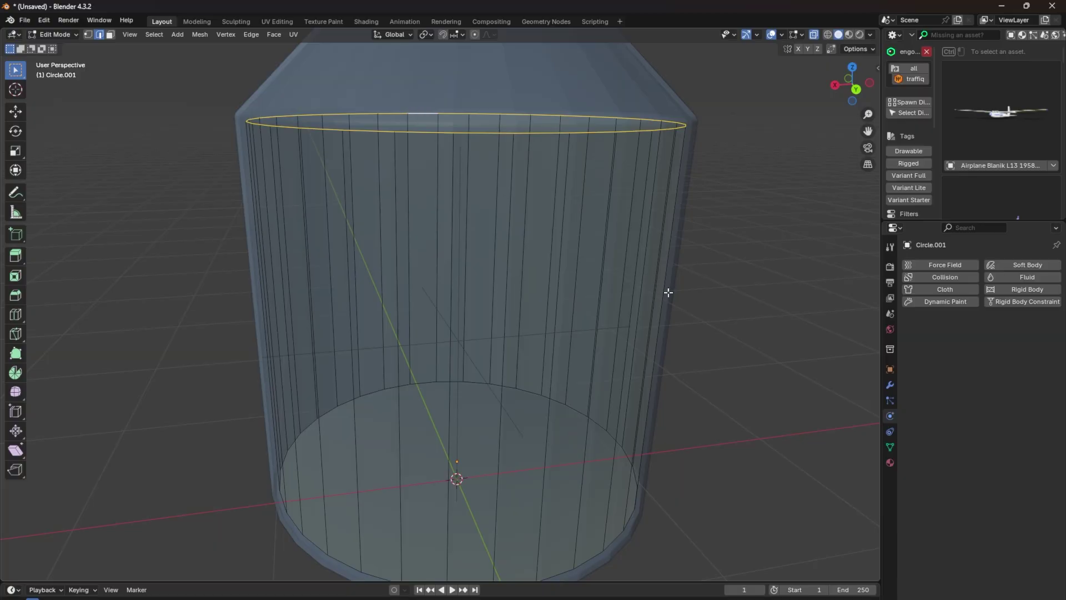
key("e")
right_click(721, 315)
key("s")
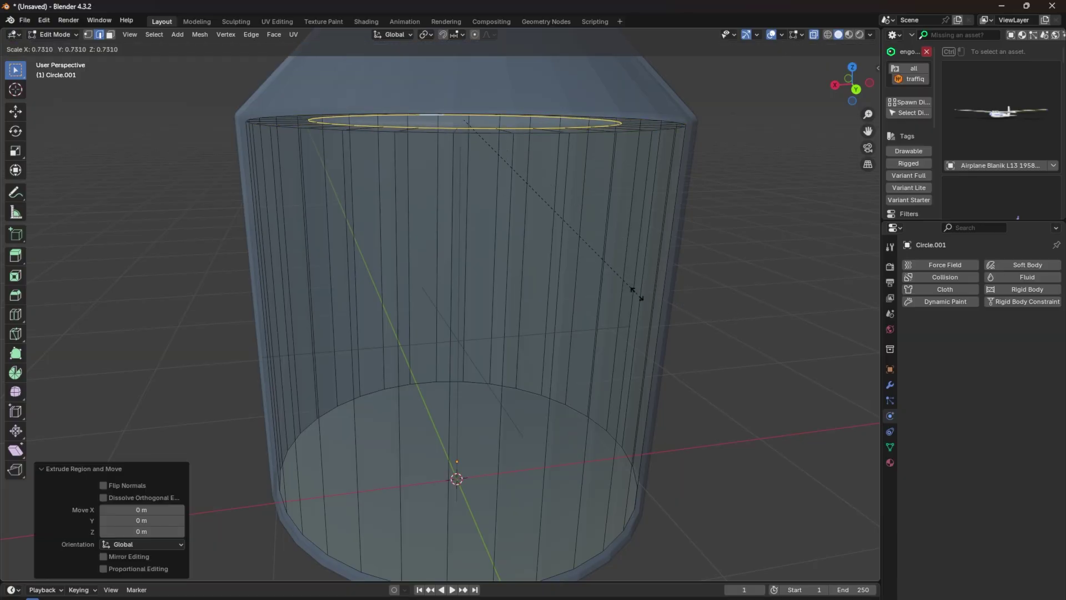
left_click(633, 290)
- Extrude the liquid's inner top loop inward twice more, scaling the new loops to about 0.618 and 0.395
middle_click_drag(593, 252, 586, 296)
key("e")
right_click(692, 321)
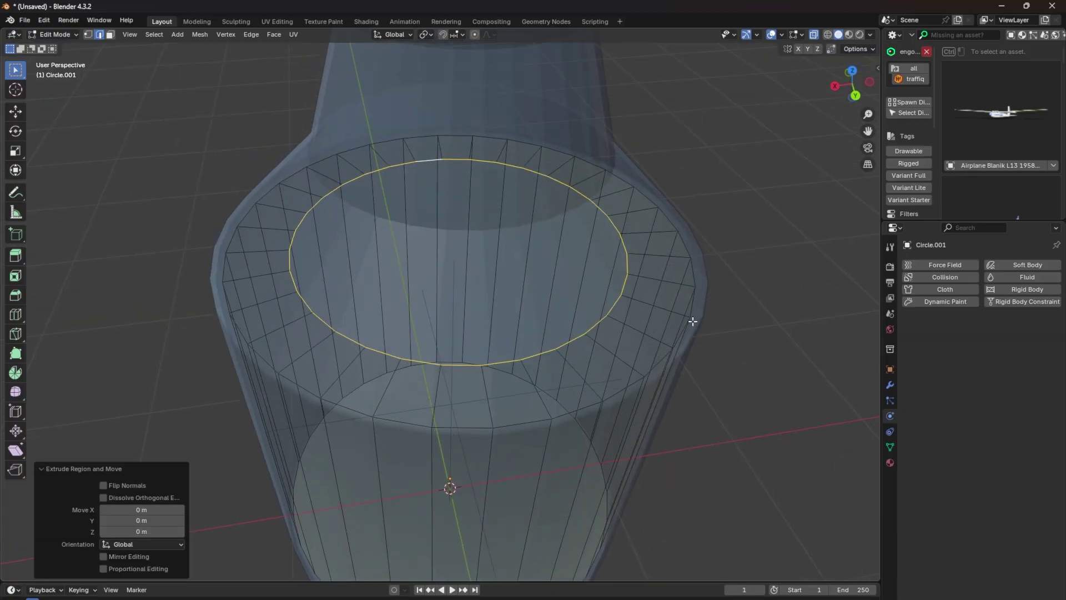
left_click(658, 278)
key("e")
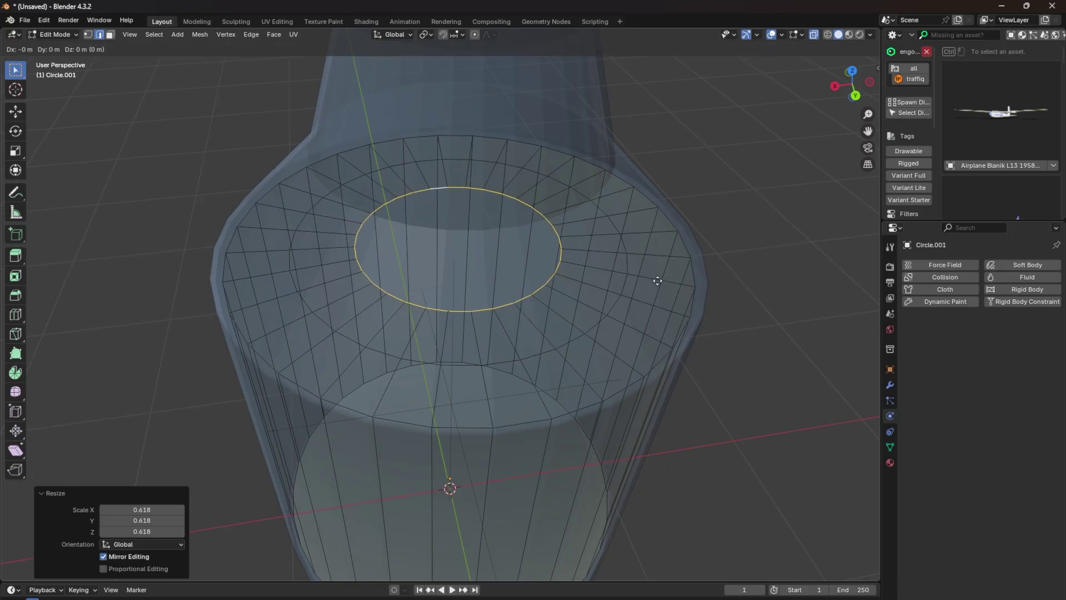
right_click(665, 282)
key("s")
left_click(534, 272)
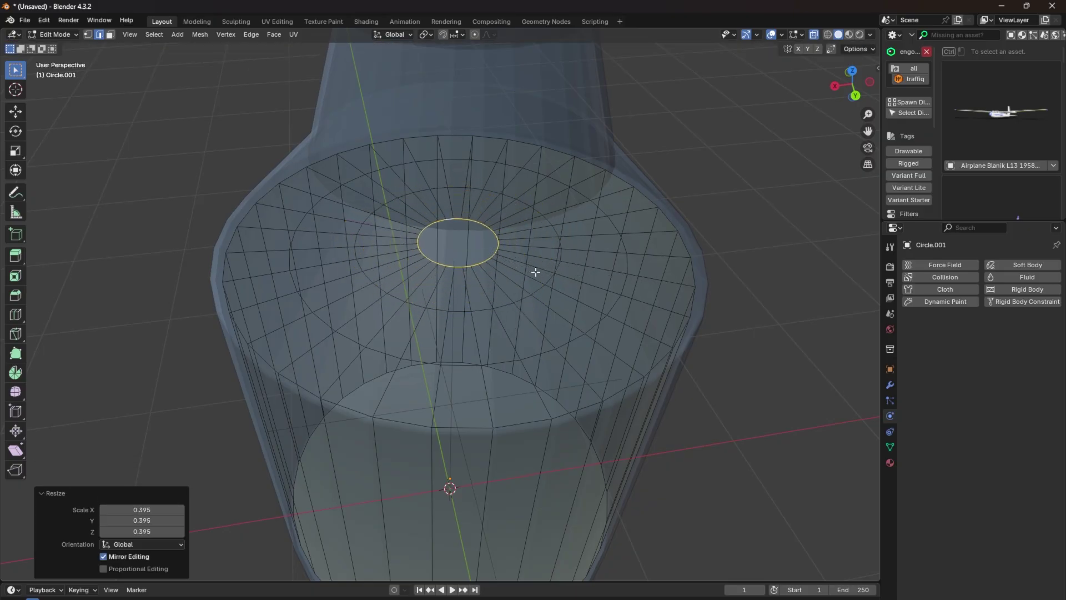
- Fill the remaining center hole in the liquid's top with a face and return to Object Mode
key("f")
key("Tab")
scroll(559, 253, "down", 6)
middle_click_drag(558, 253, 481, 270)
scroll(517, 186, "up", 5)
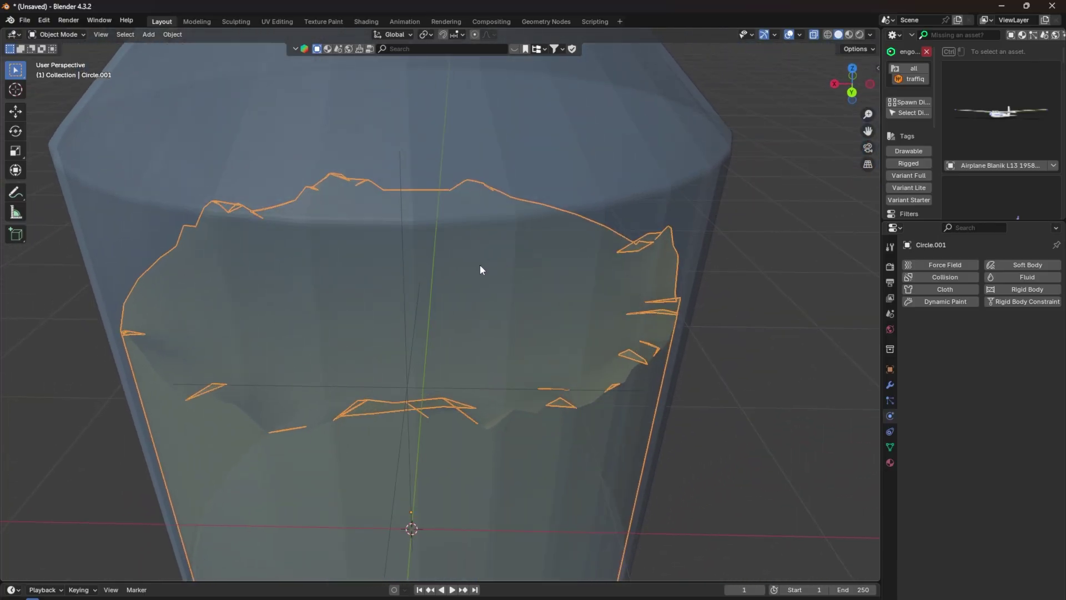
- Tilt the bottle in two trial rotations to examine the liquid's surface, and undo the last rotation of about 42.8°
left_click(611, 151)
scroll(612, 151, "down", 5)
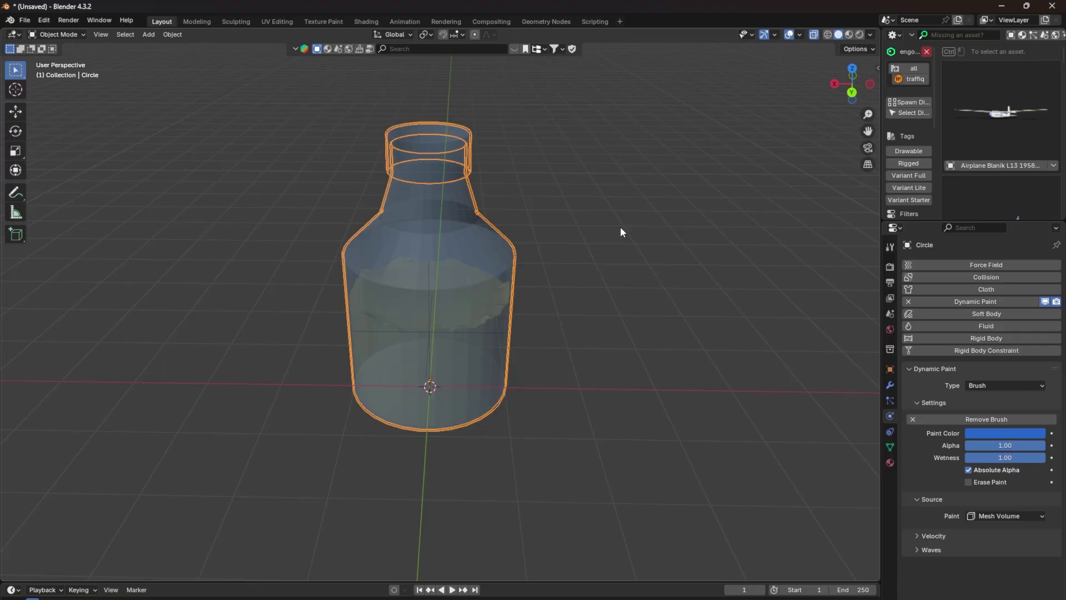
key("r")
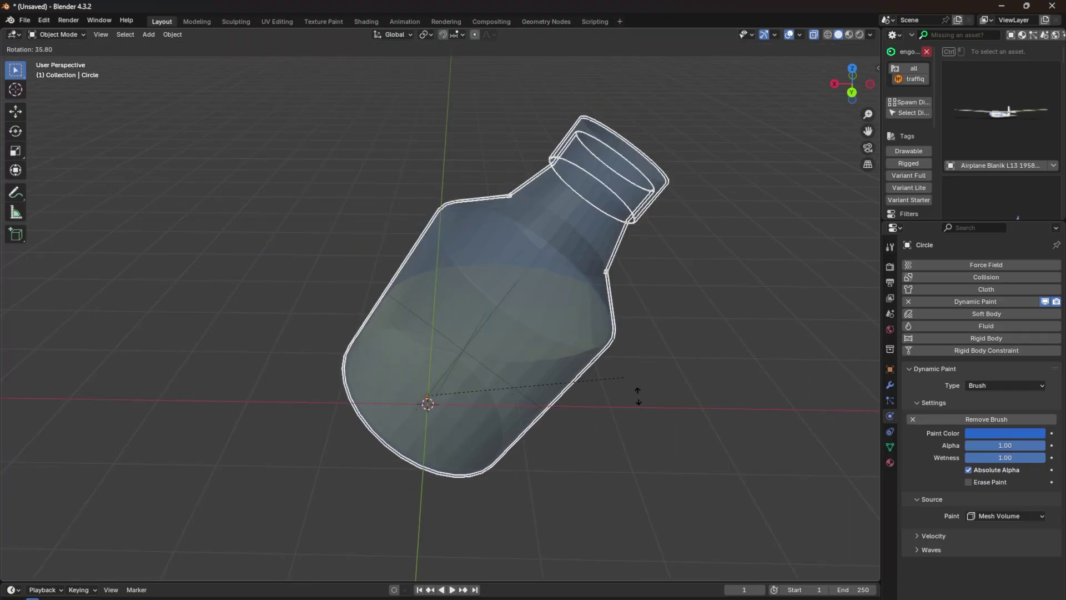
left_click(544, 295)
scroll(571, 278, "up", 4)
key("r")
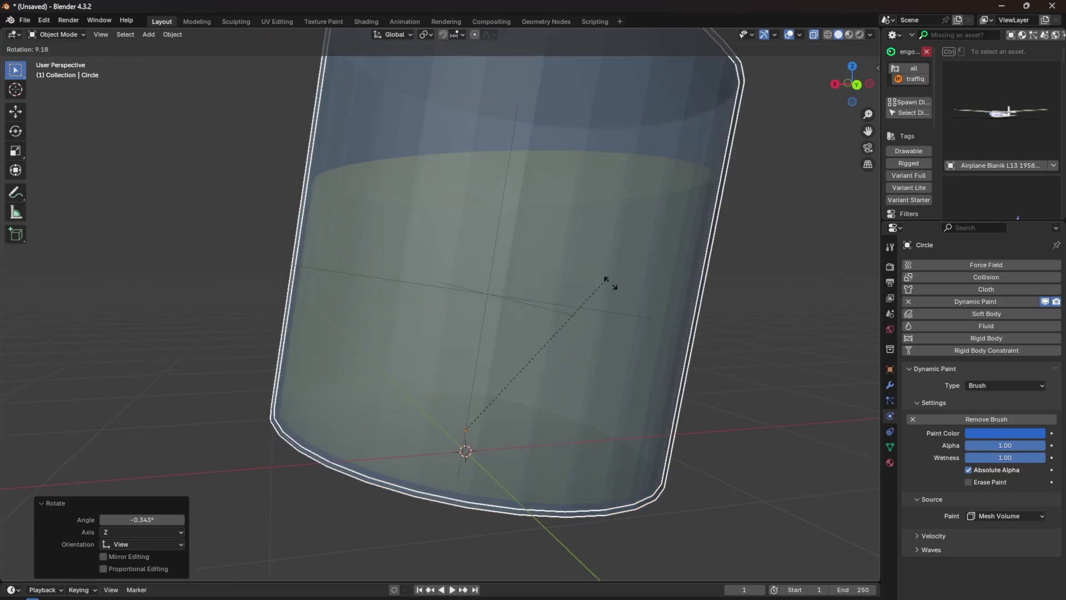
left_click(683, 372)
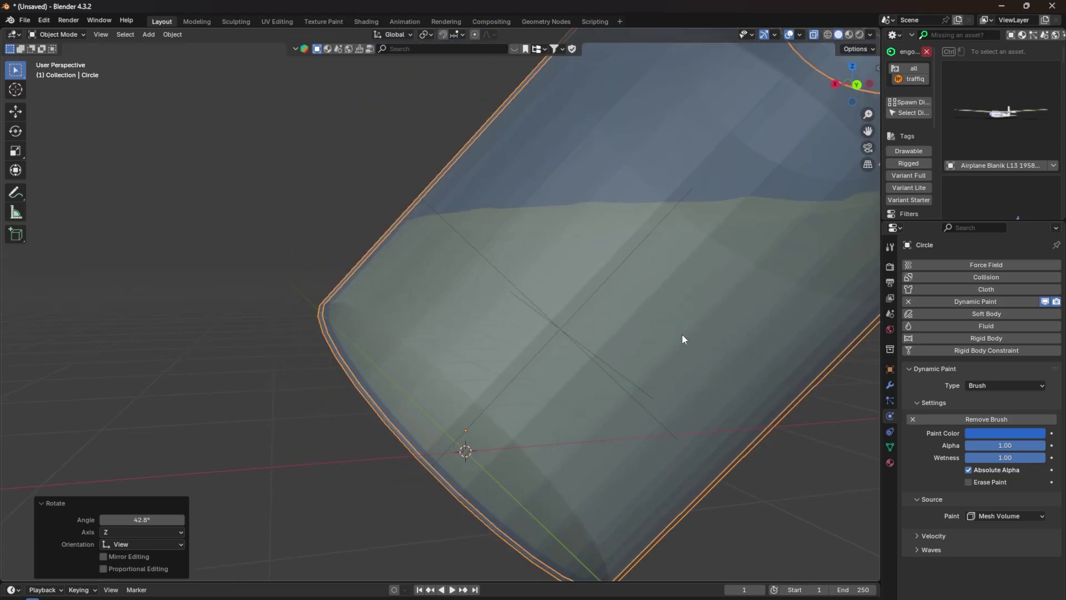
key("ctrl+z")
scroll(638, 304, "down", 5)
middle_click_drag(554, 234, 550, 294, "shift")
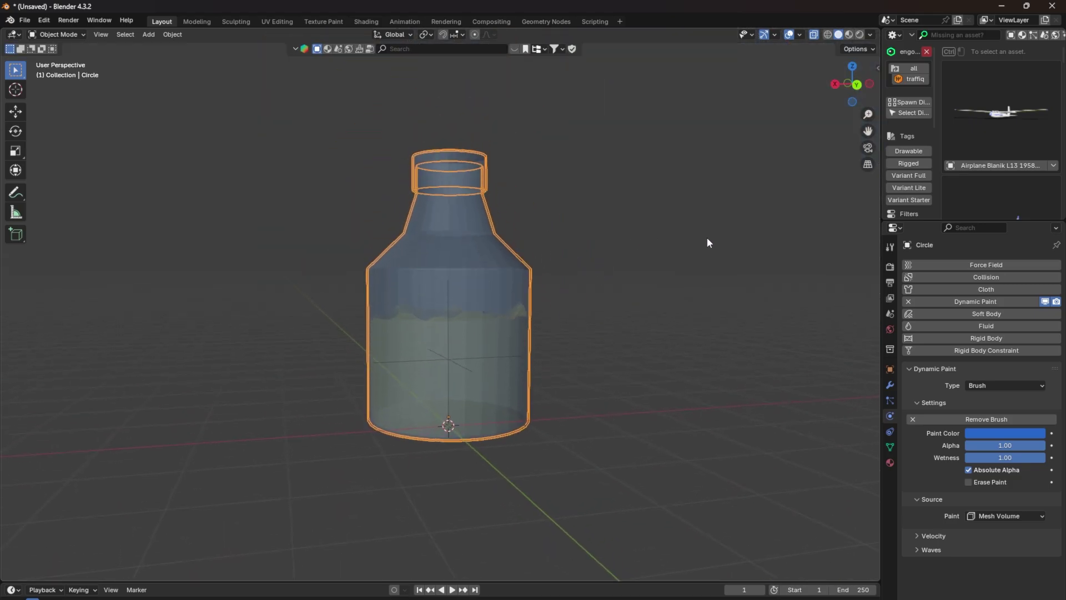
- Switch the upper side editor from Preferences to the Outliner and unhide the cube
left_click(895, 35)
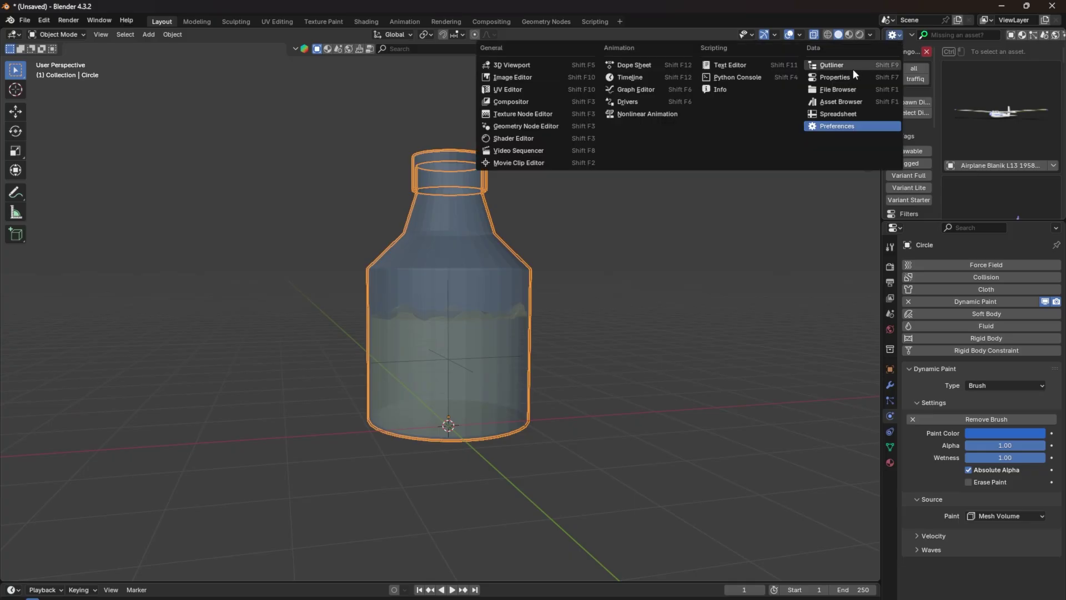
left_click(853, 69)
left_click(977, 81)
left_click(1041, 82)
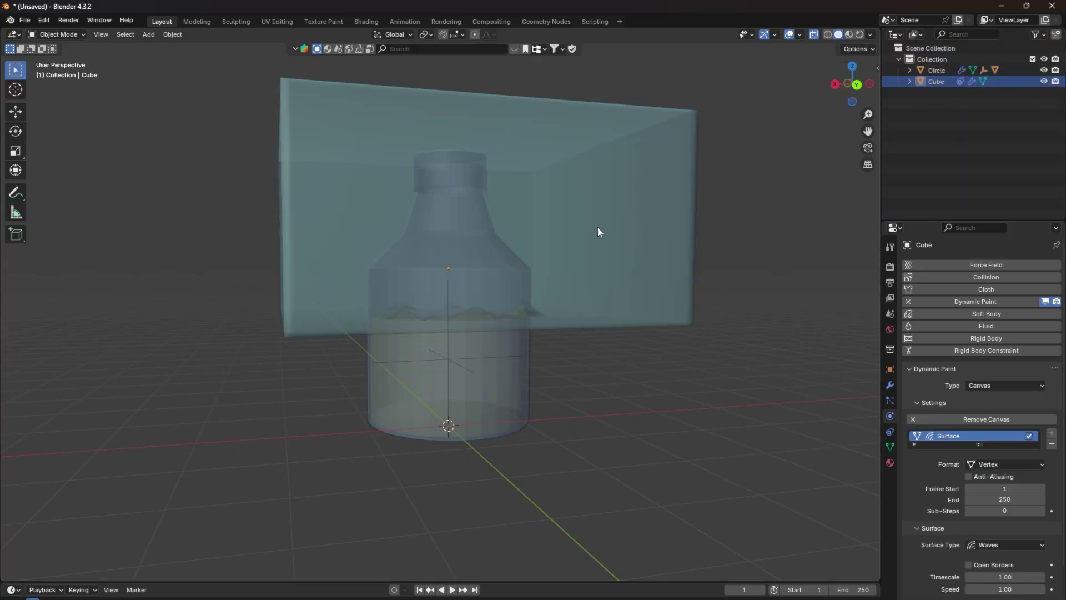
- Subdivide the whole cube mesh with one more cut and return to Object Mode
right_click(598, 227)
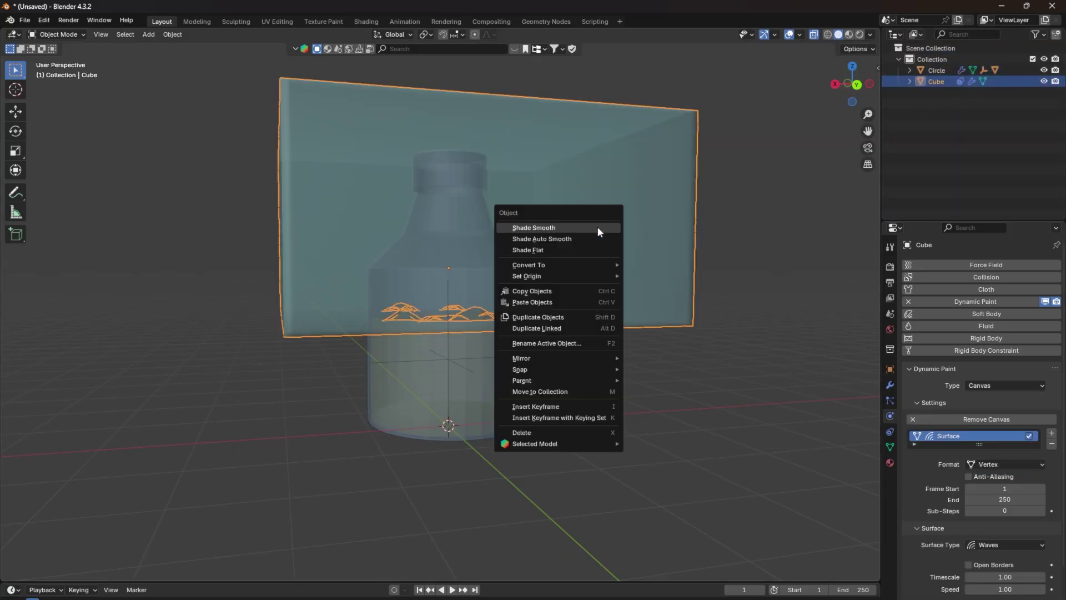
key("Tab")
right_click(338, 220)
left_click(321, 234)
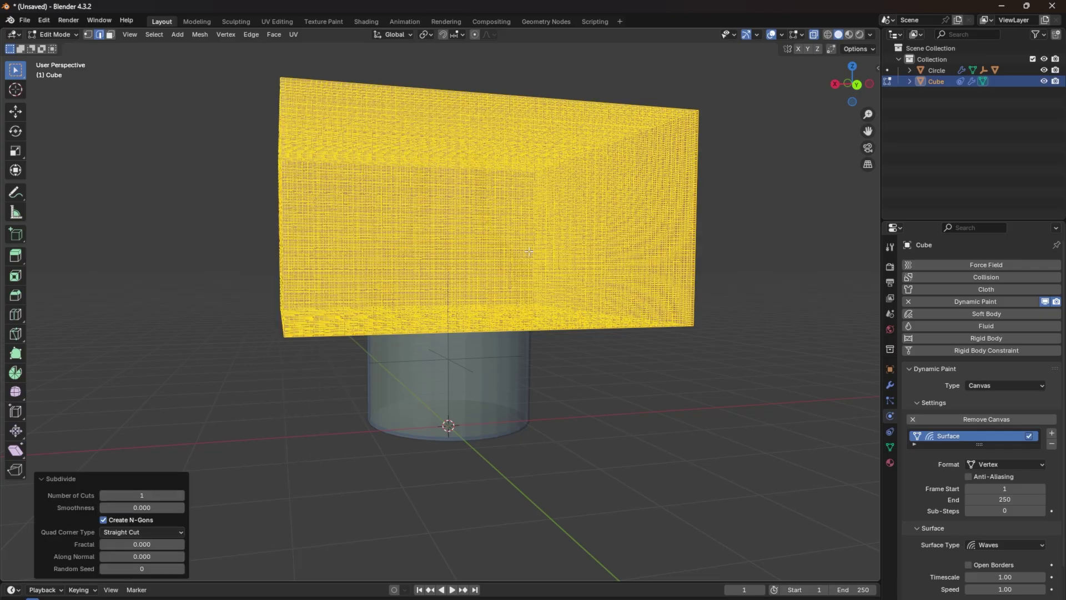
key("Tab")
- Tilt the bottle in a trial rotation to test the liquid's surface, and cancel it
scroll(587, 292, "up", 3)
left_click(501, 249)
key("r")
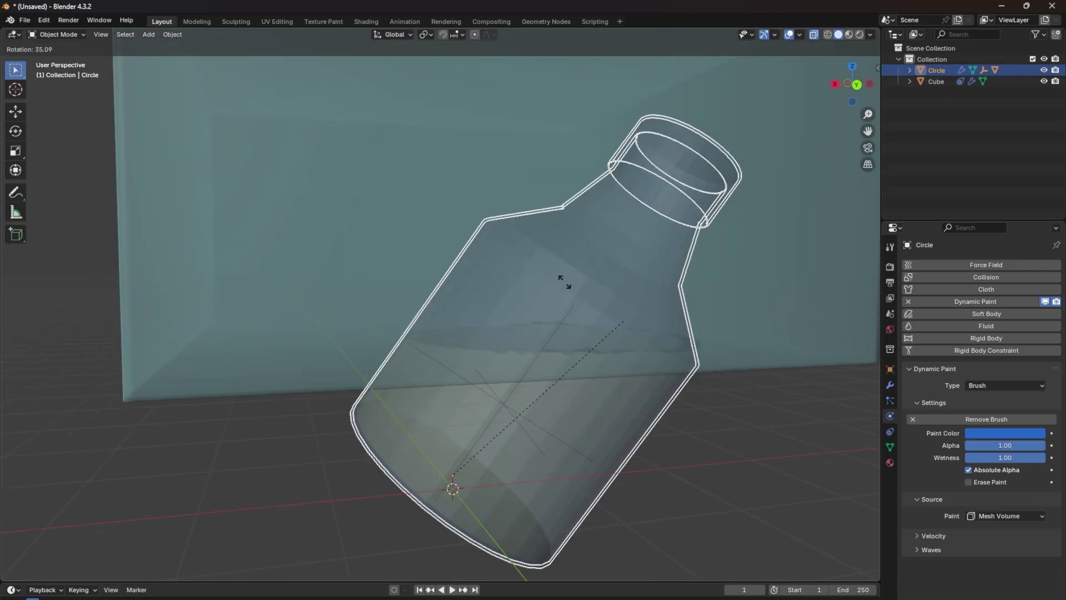
key("Escape")
scroll(489, 246, "down", 3)
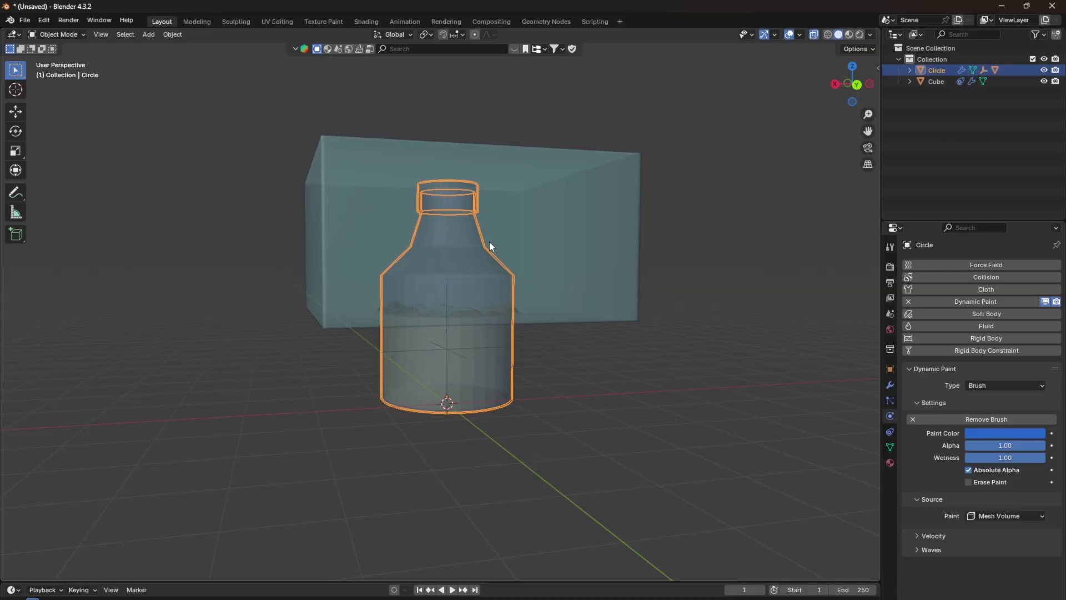
- Examine the ripples on the liquid's surface up close from the front and from slightly above
middle_click_drag(489, 242, 435, 252)
scroll(412, 293, "up", 4)
scroll(428, 260, "up", 3)
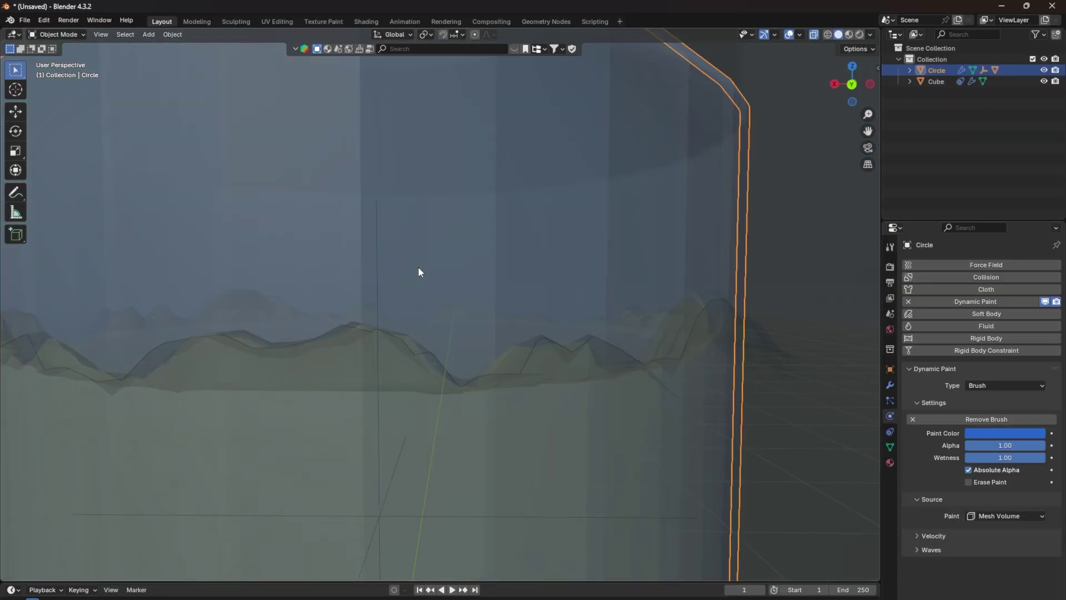
scroll(416, 278, "up", 3)
scroll(418, 291, "down", 4)
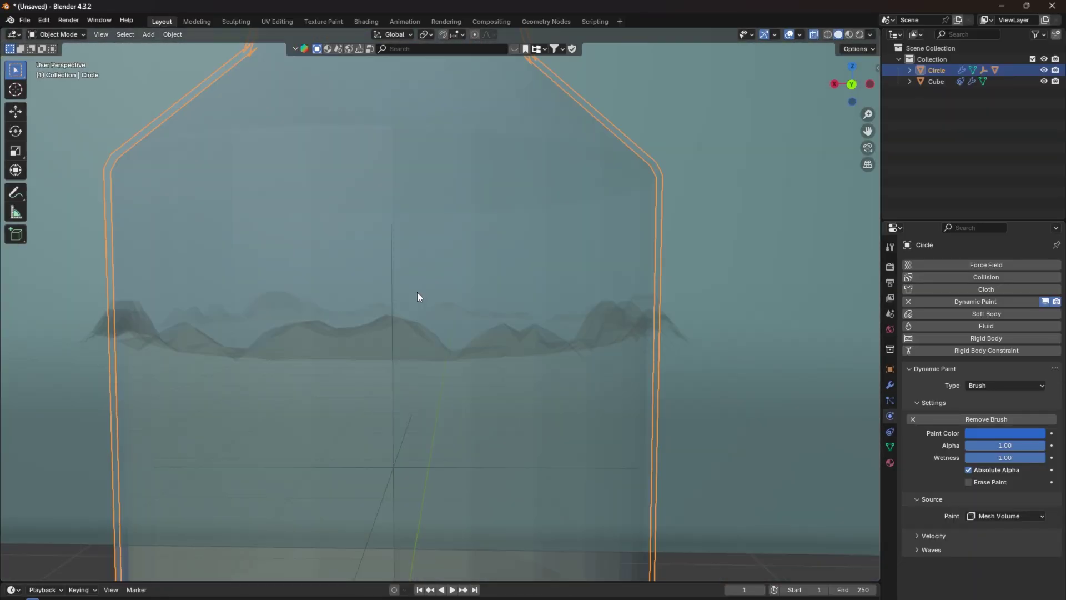
scroll(418, 292, "down", 3)
scroll(428, 305, "up", 4)
middle_click_drag(432, 308, 470, 288)
scroll(470, 288, "down", 3)
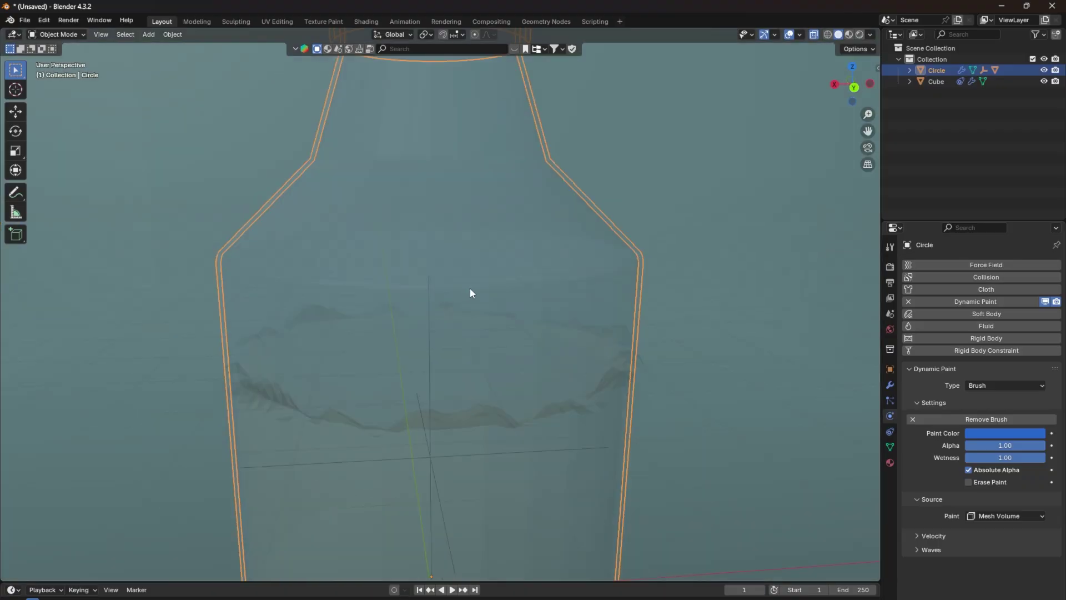
- Hide the cube in back view and keyframe the bottle's rotation upright at frame 1 and tilted clockwise at frame 30
left_click(854, 88)
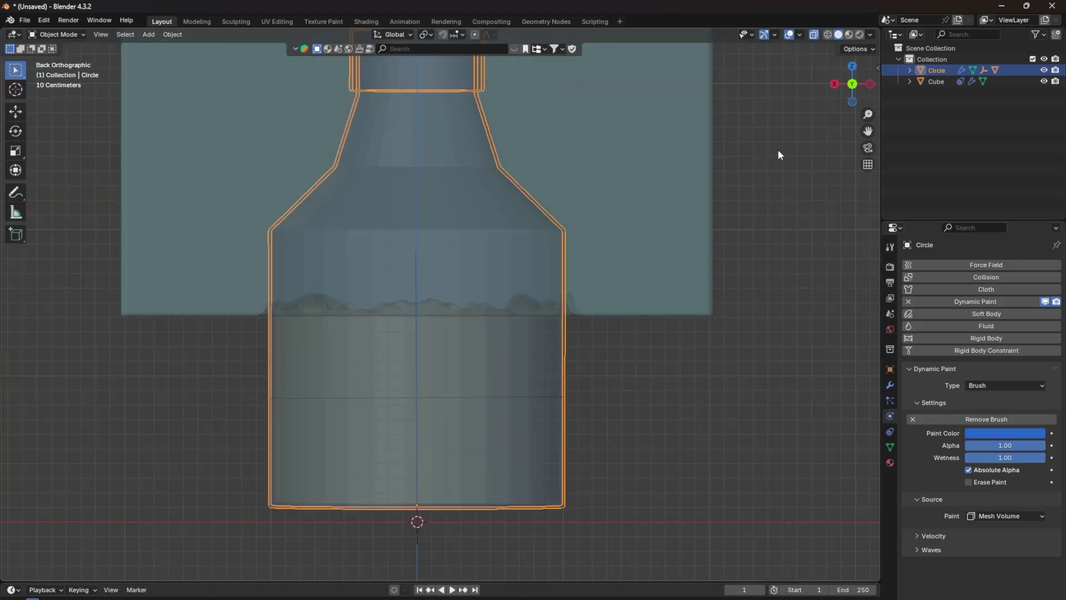
key("shift+h")
scroll(491, 319, "down", 2)
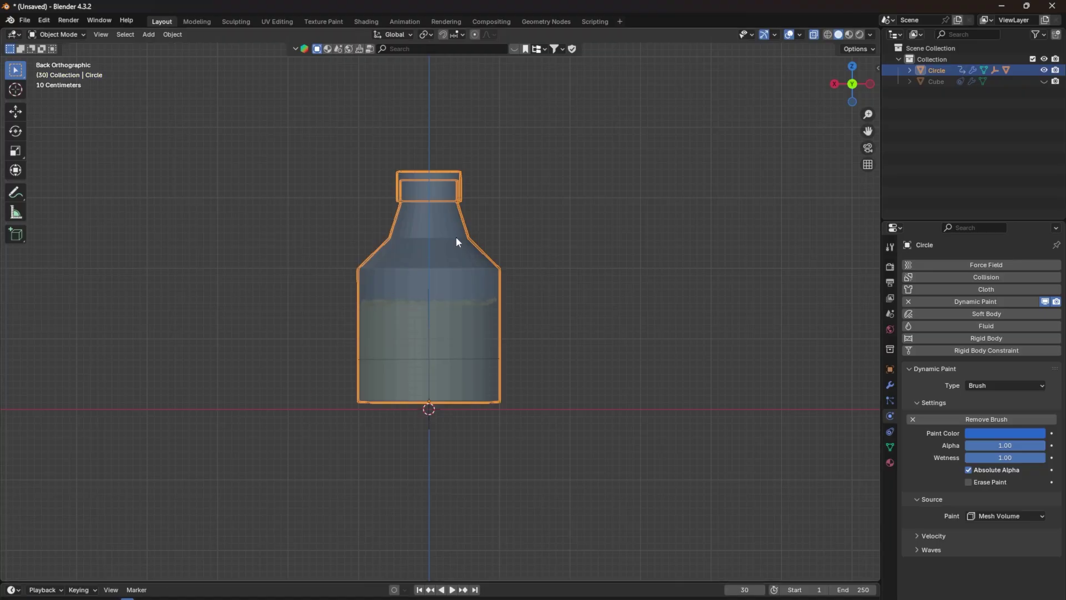
key("r")
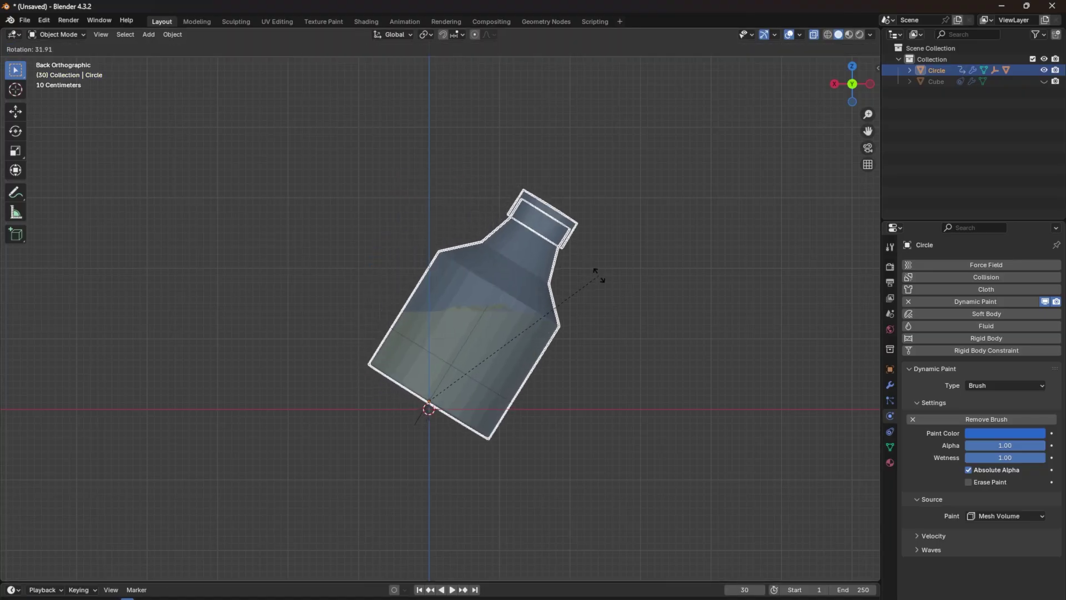
left_click(606, 286)
key("i")
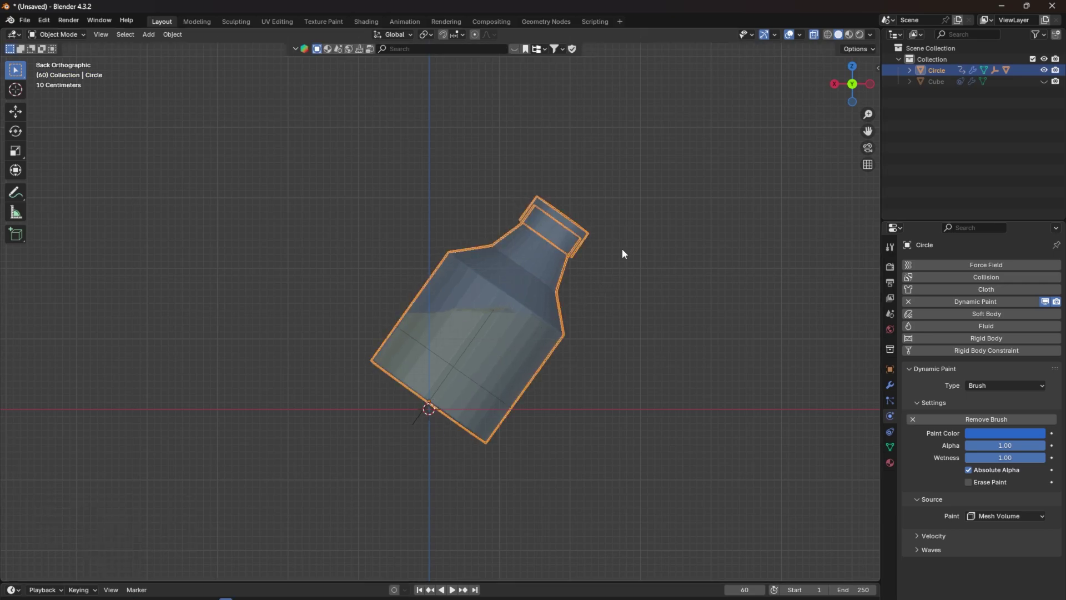
- Keyframe the bottle tilted counterclockwise at frame 60 and slightly clockwise at frame 90
key("r")
left_click(383, 190)
key("i")
key("Escape")
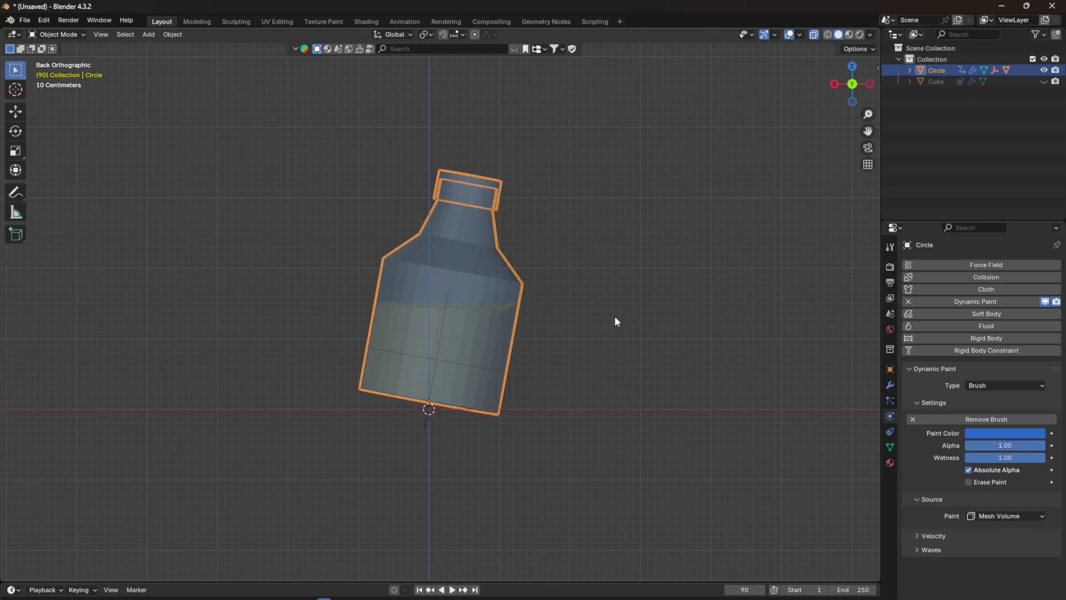
- Unhide the cube and review its Dynamic Paint canvas type, wave settings and brush collection
left_click(936, 81)
scroll(956, 478, "down", 3)
scroll(974, 544, "down", 4)
key("alt+h")
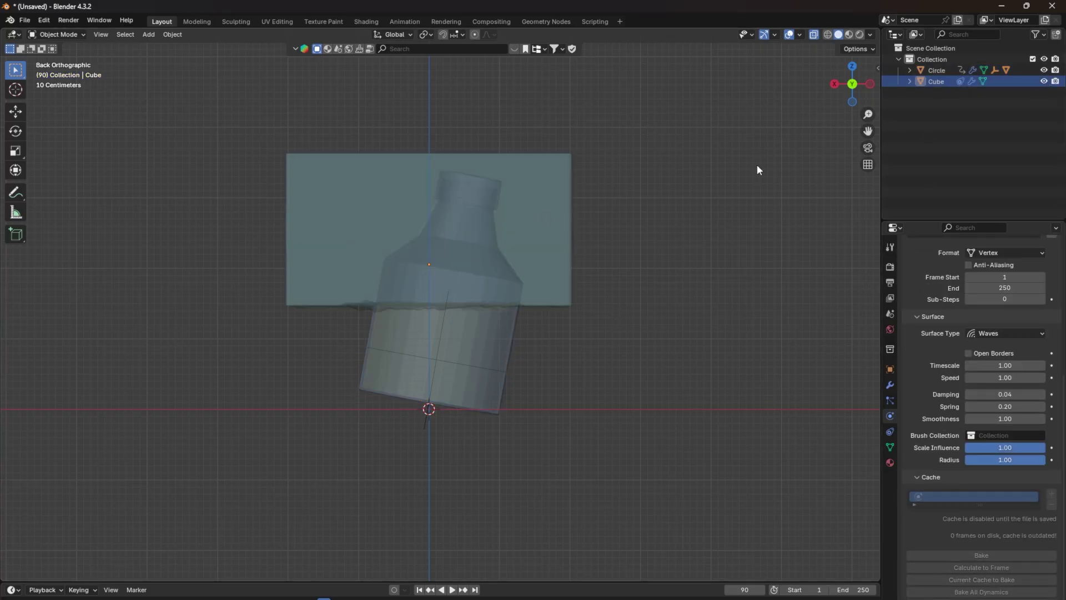
scroll(927, 438, "up", 4)
left_click(1000, 386)
left_click(993, 397)
scroll(977, 472, "down", 4)
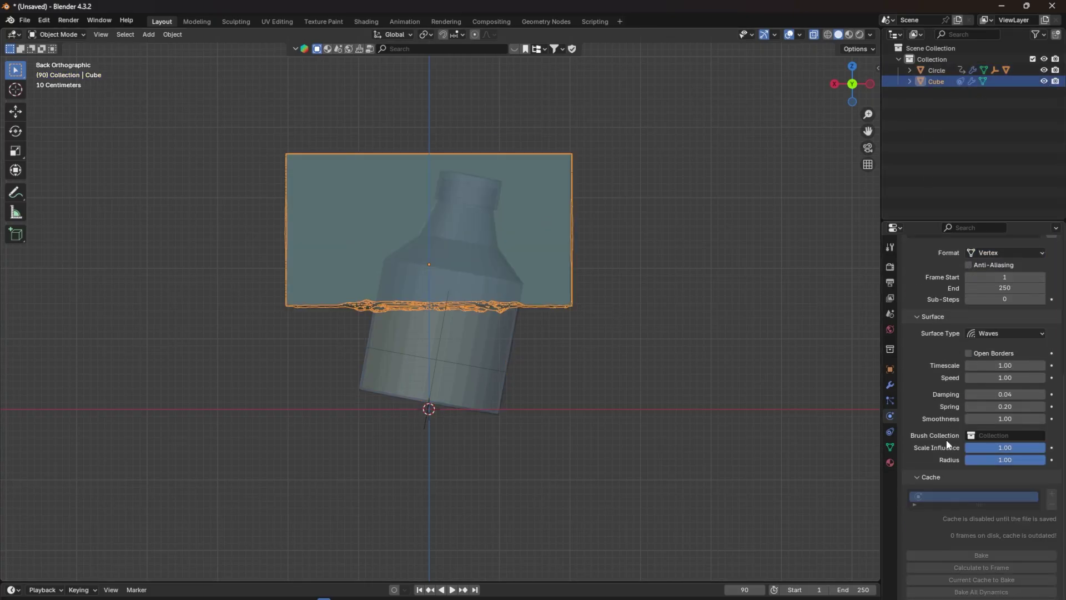
left_click(1005, 435)
left_click(993, 461)
- Review the Velocity and Waves settings of the bottle's Dynamic Paint brush
left_click(937, 71)
scroll(922, 534, "down", 1)
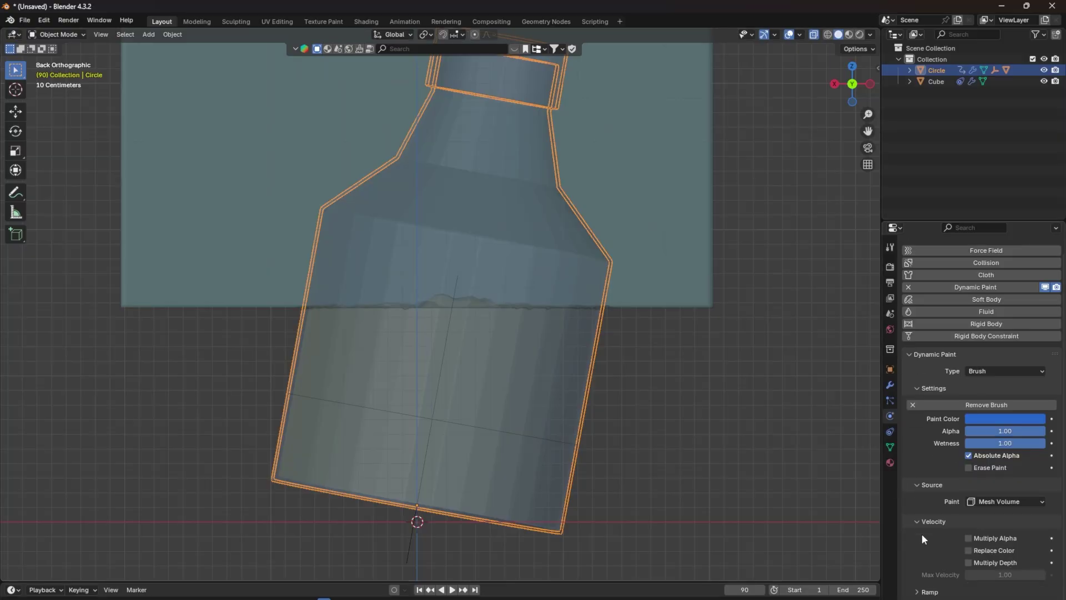
left_click(922, 534)
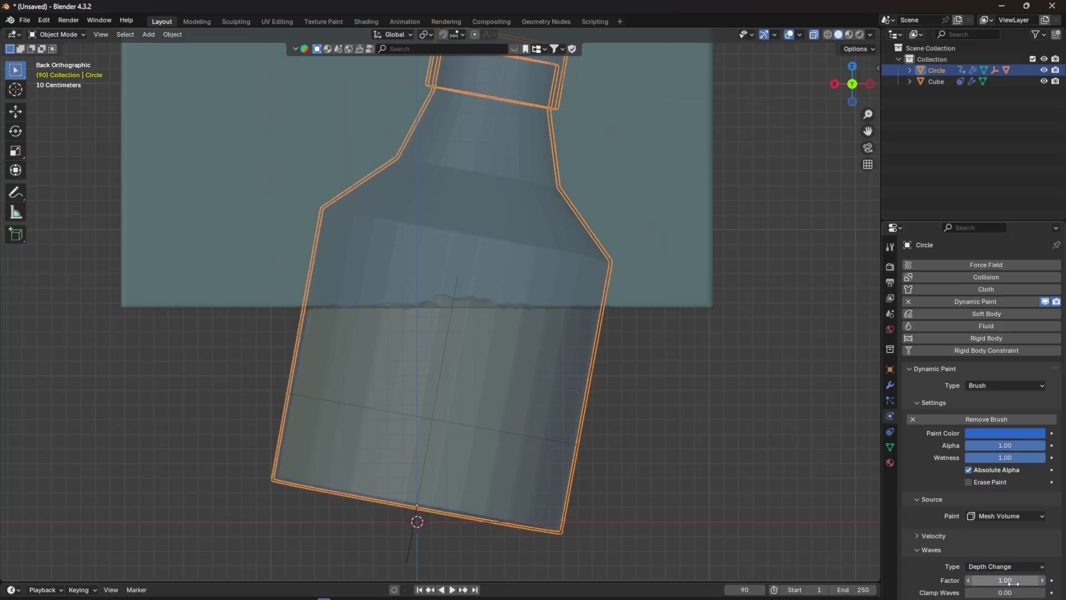
- Rotate the bottle about -53° at frame 90 without keyframing it, to try out the liquid's reaction
middle_click_drag(521, 268, 452, 154)
key("r")
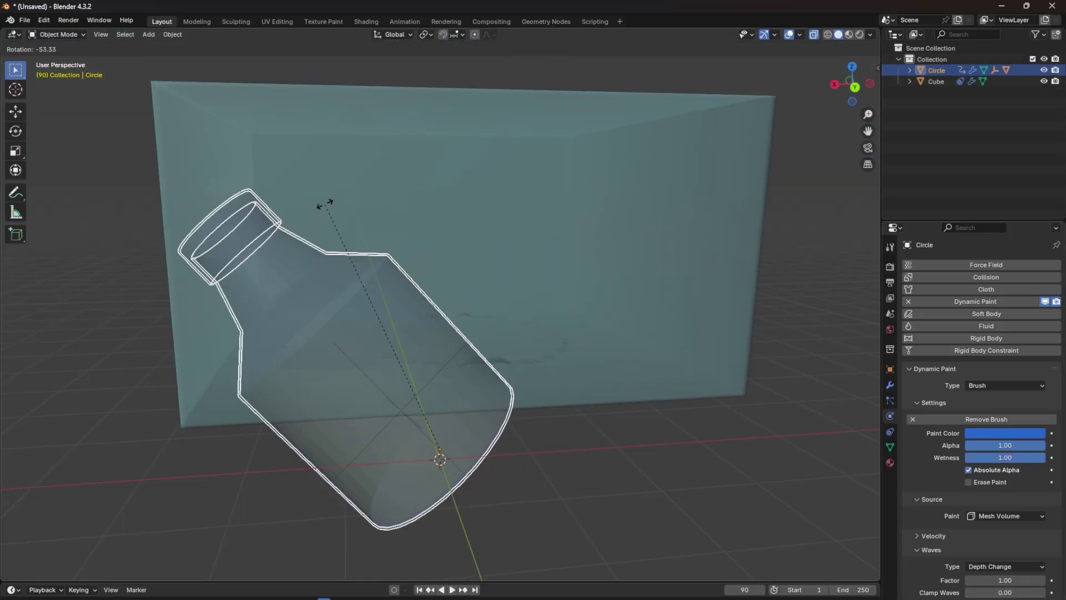
left_click(325, 203)
middle_click_drag(346, 183, 620, 298)
- Play the tilt animation with the timeline enlarged, the end frame set to 90 and the cube hidden
key("space")
scroll(585, 333, "down", 3)
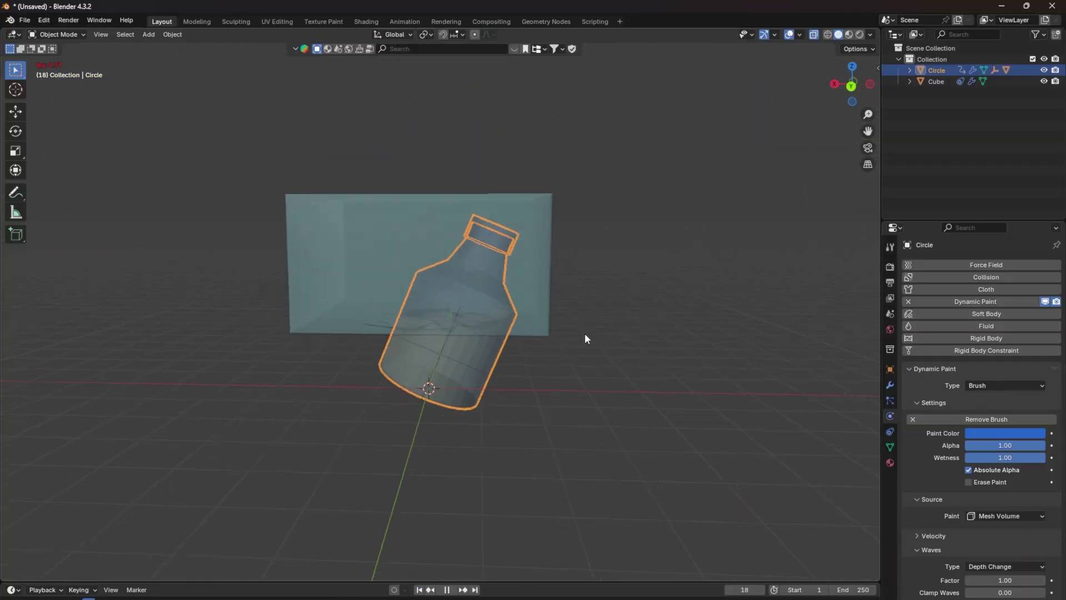
left_click_drag(611, 582, 722, 536)
key("shift+h")
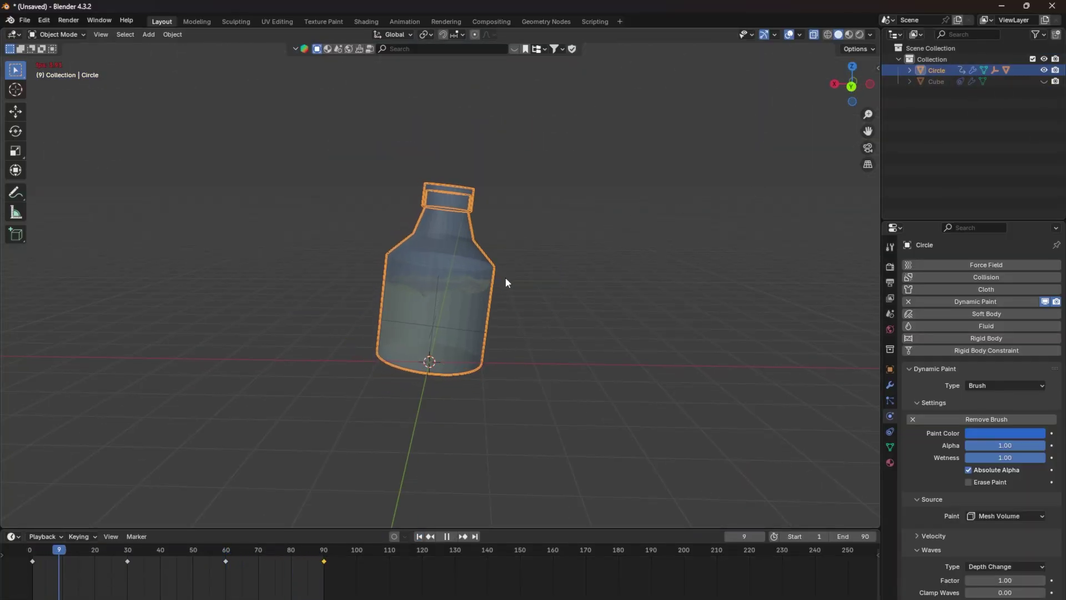
- Watch the sloshing liquid from several angles during playback and stop at frame 57
scroll(533, 281, "up", 5)
middle_click_drag(544, 281, 715, 332)
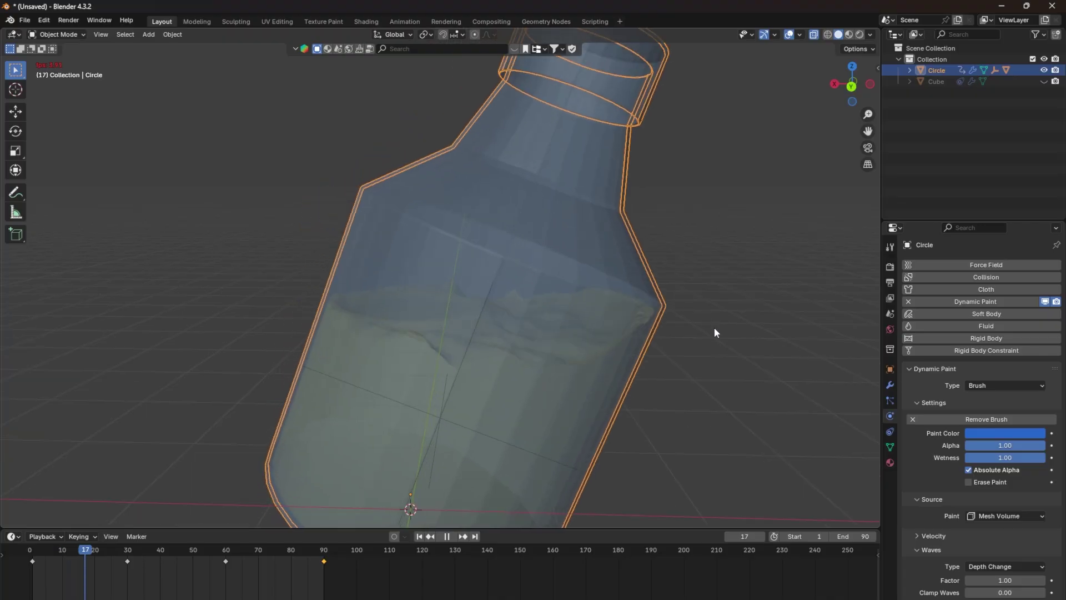
scroll(734, 343, "down", 2)
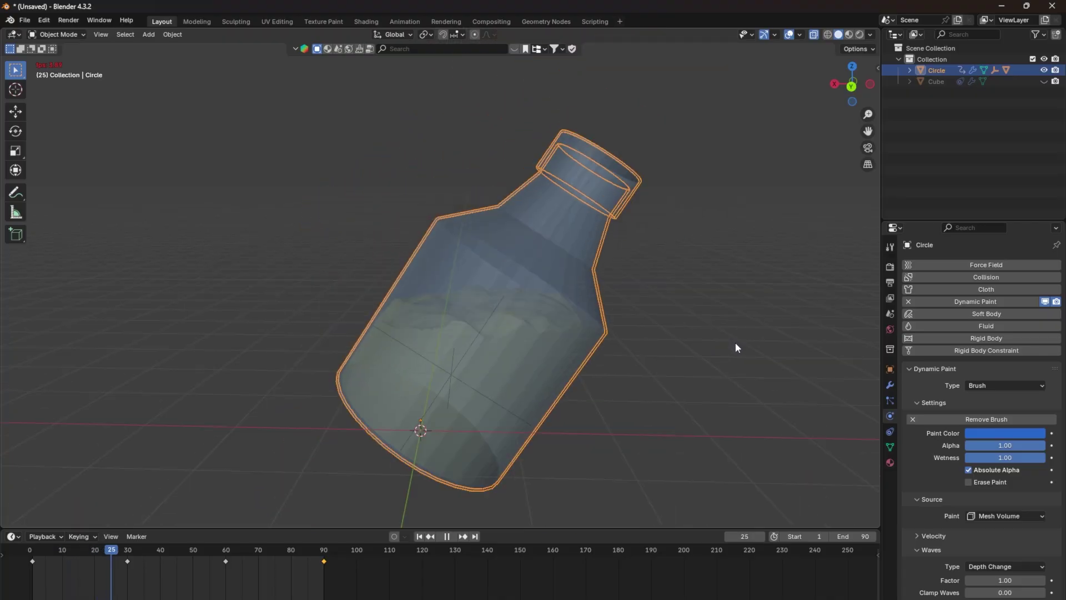
middle_click_drag(699, 332, 678, 348)
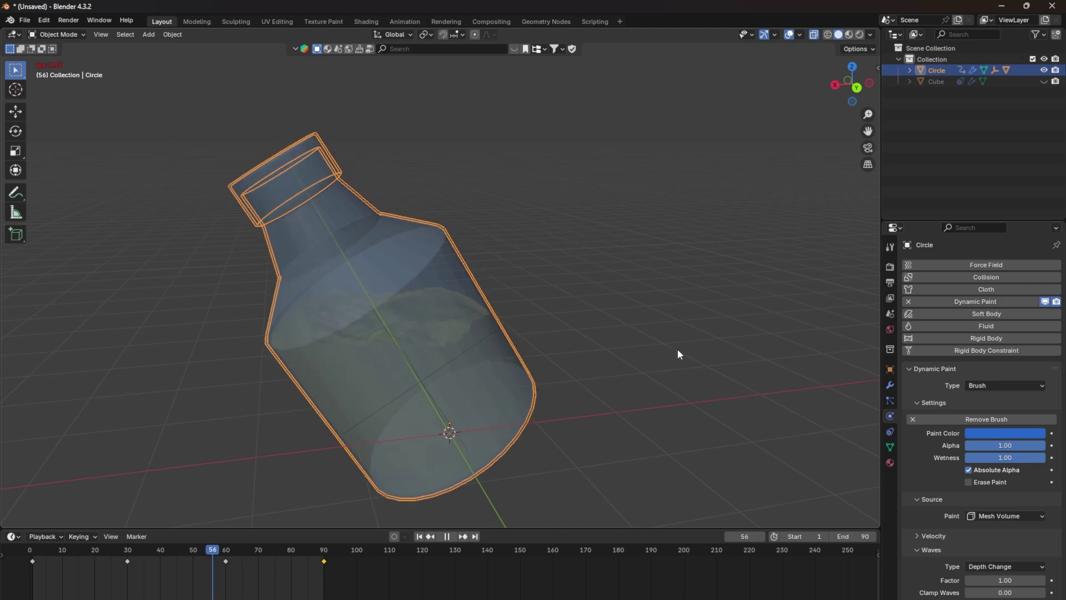
key("space")
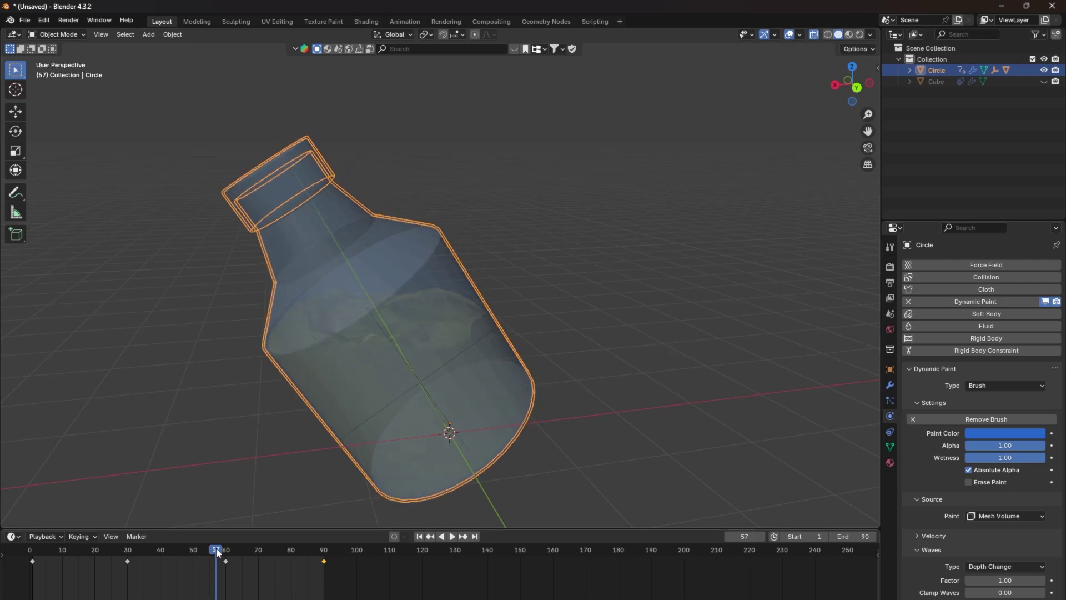
- Examine the liquid's rippled surface at frame 57 up close from the side
middle_click_drag(204, 518, 280, 326)
scroll(367, 358, "up", 3)
scroll(366, 357, "down", 2)
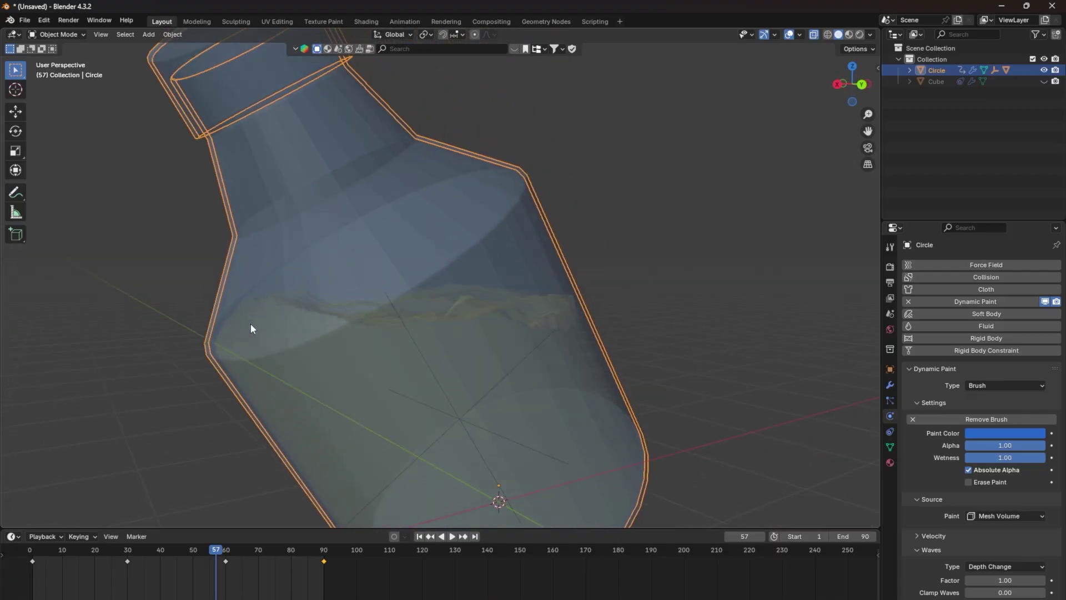
scroll(248, 355, "up", 3)
middle_click_drag(250, 362, 309, 349)
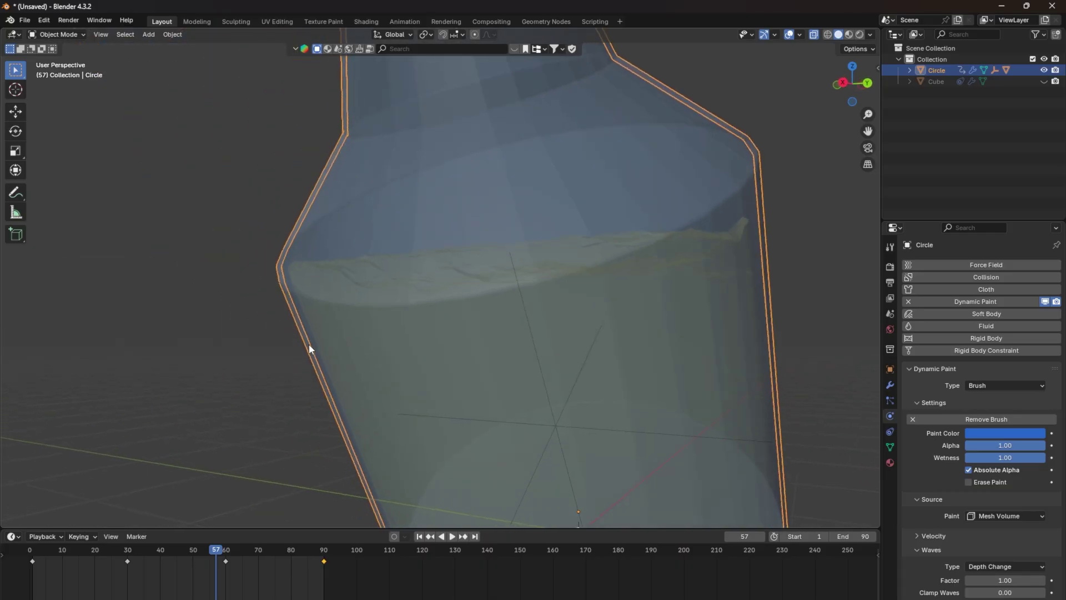
scroll(565, 286, "down", 1)
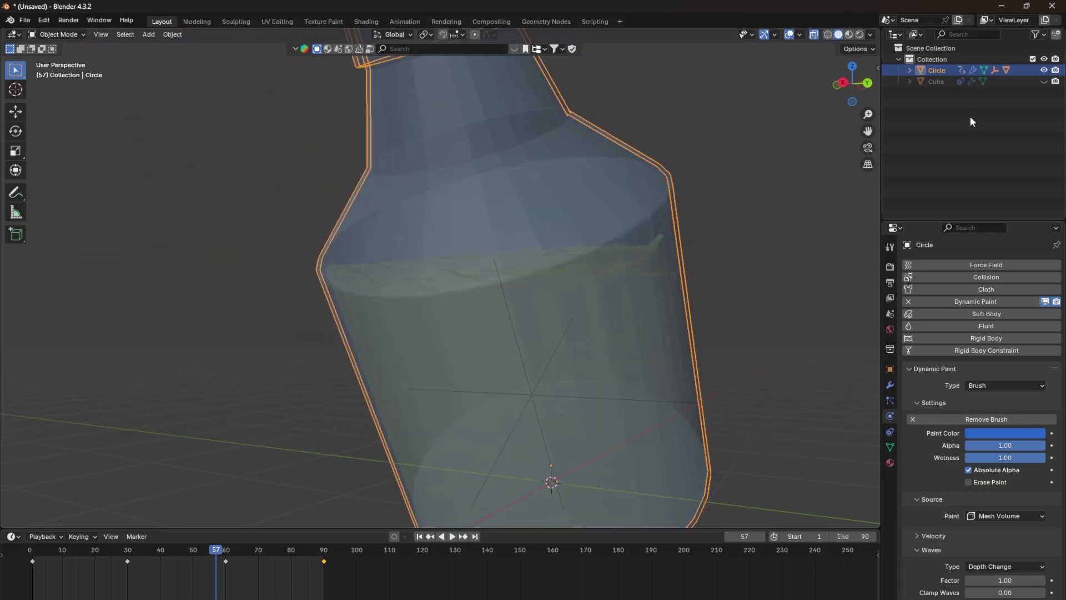
- Unhide the cube and examine how its rippled underside cuts through the liquid
left_click(1044, 82)
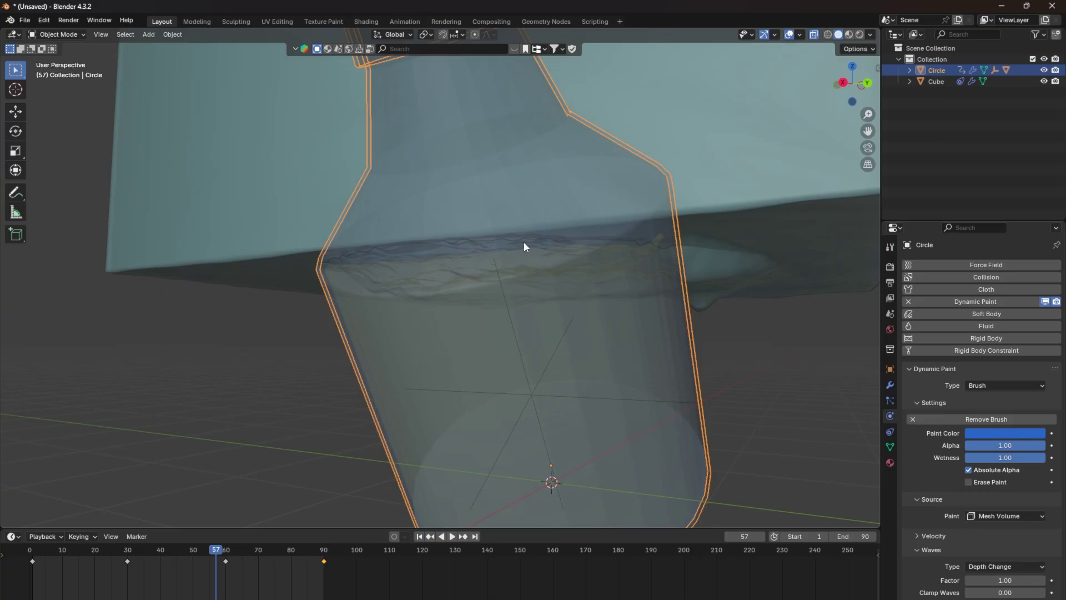
scroll(523, 252, "up", 3)
middle_click_drag(524, 265, 523, 270)
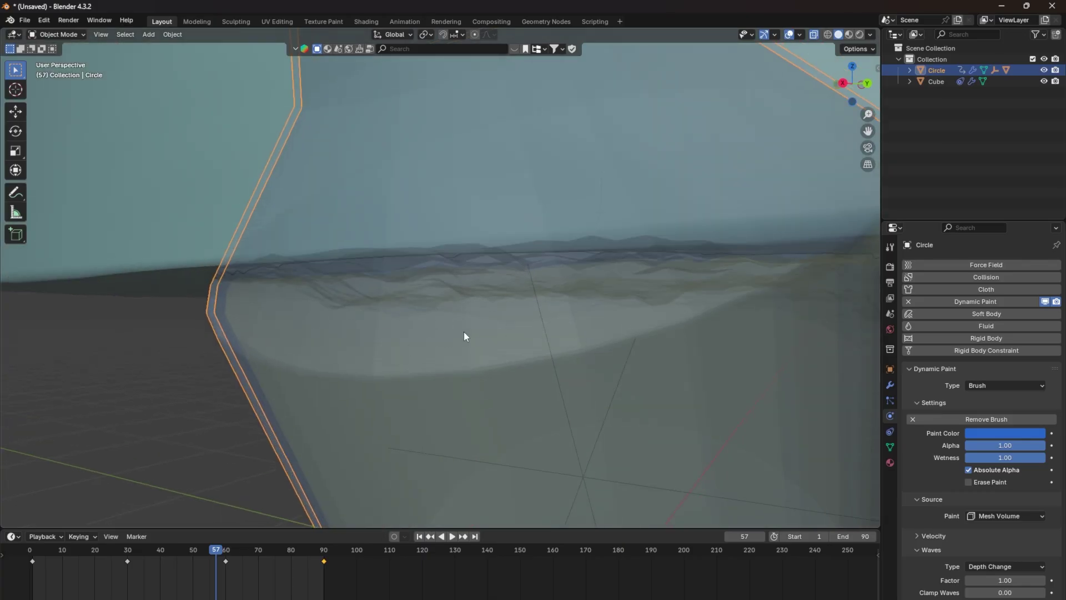
scroll(464, 333, "down", 6)
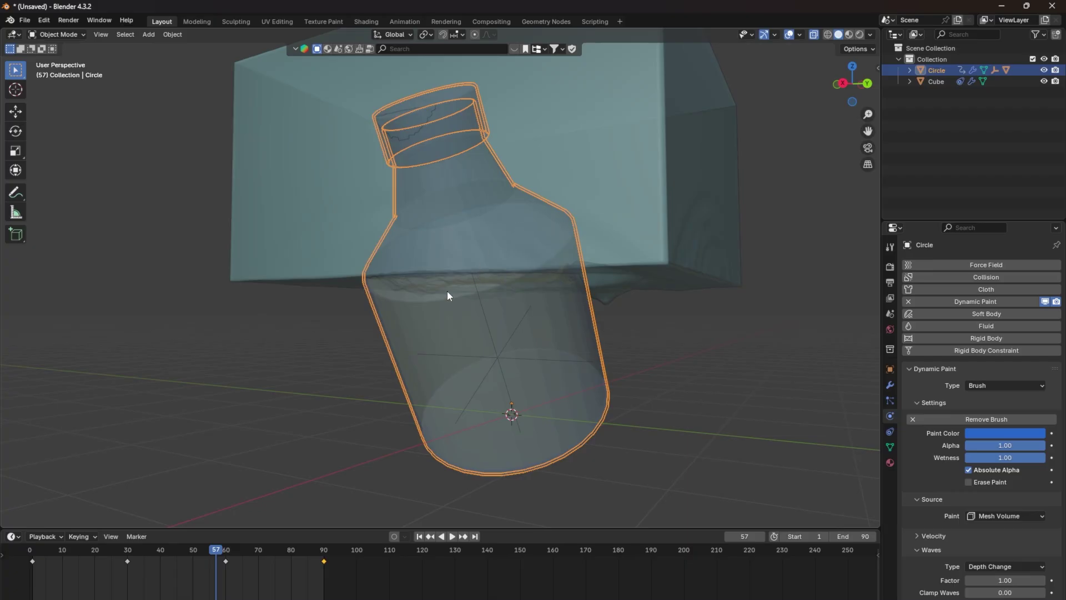
scroll(447, 294, "up", 4)
scroll(522, 333, "down", 5)
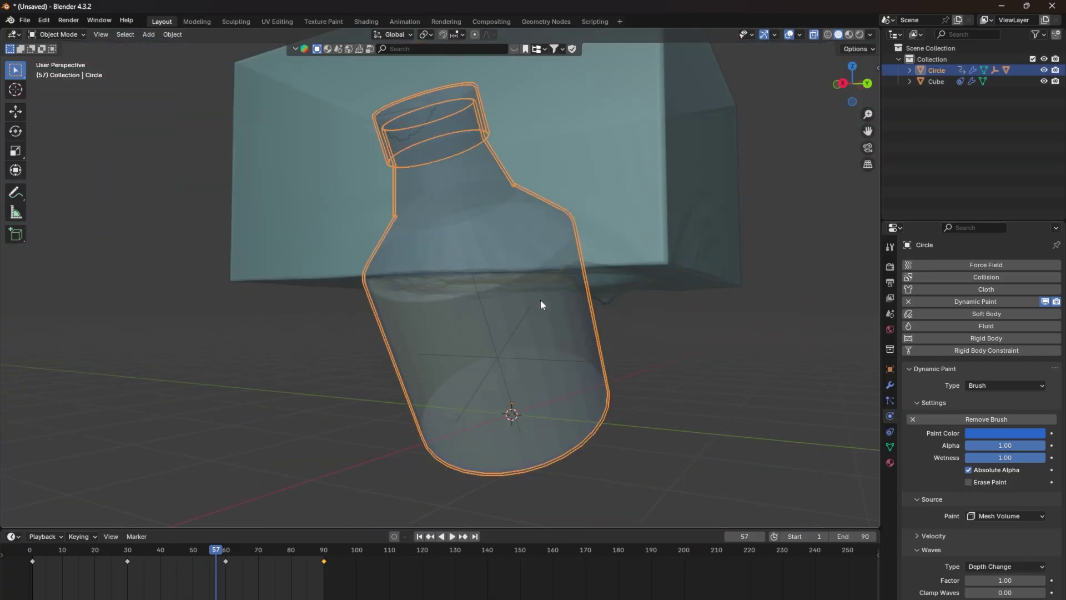
- Move the cube down about 0.34 m along the global Z axis to lower the liquid's level
left_click(609, 202)
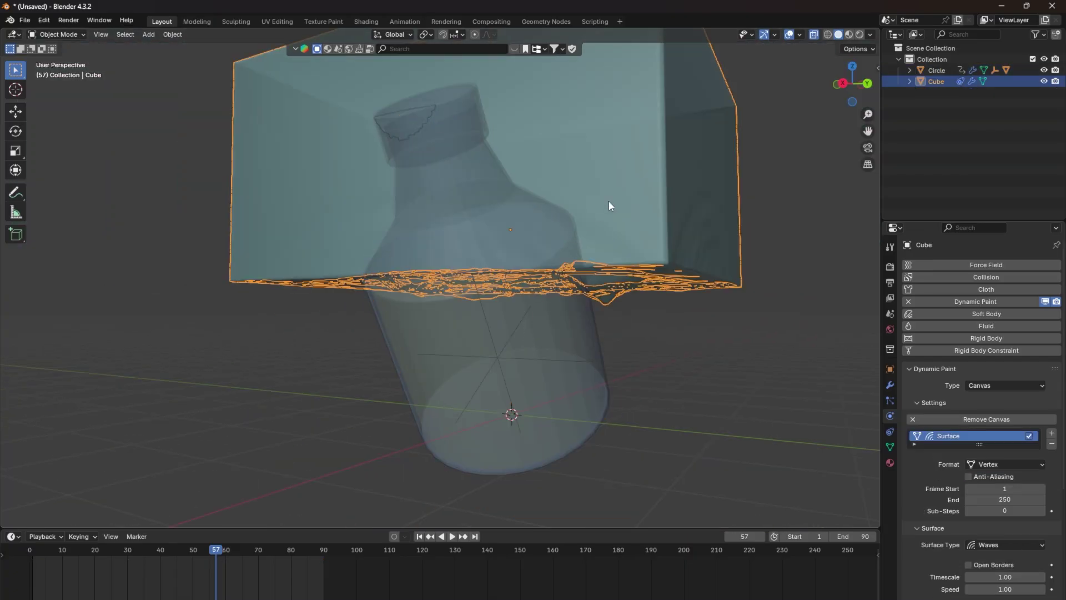
middle_click_drag(608, 201, 595, 207)
key("g")
key("z")
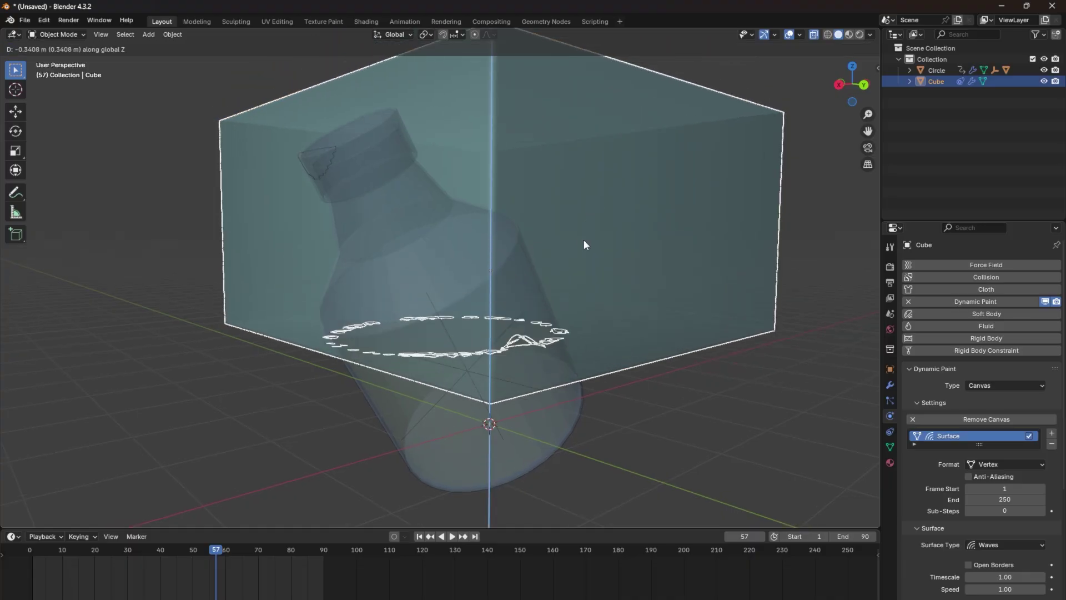
left_click(584, 244)
middle_click_drag(585, 246, 558, 280)
scroll(595, 216, "up", 4)
scroll(594, 218, "down", 5)
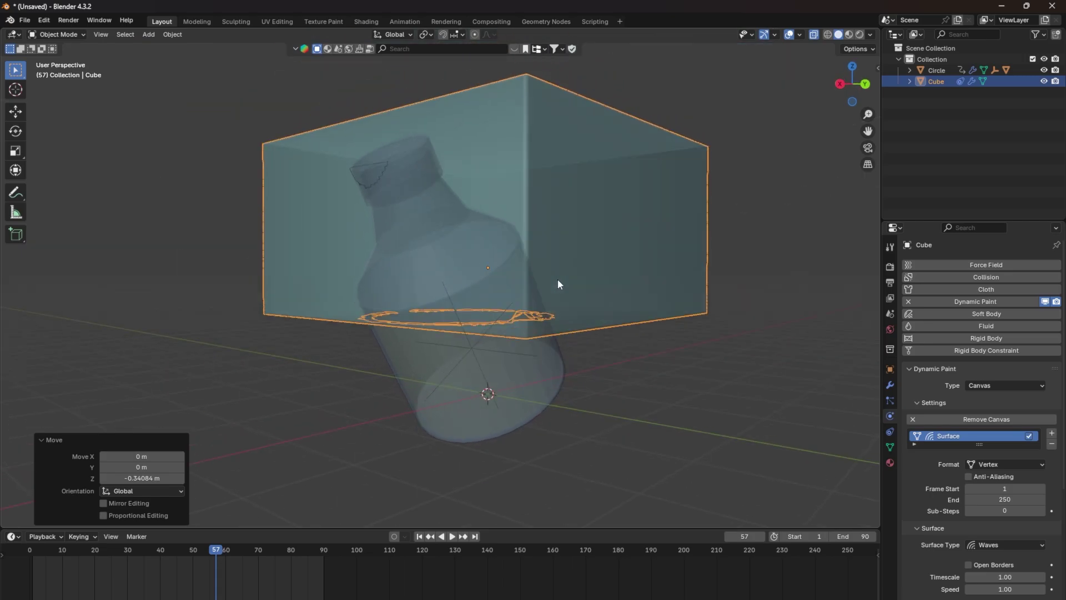
- Return to the start of the timeline and play the animation to watch the lowered cube ripple around the tilting bottle
left_click(573, 224)
middle_click_drag(588, 169, 483, 236)
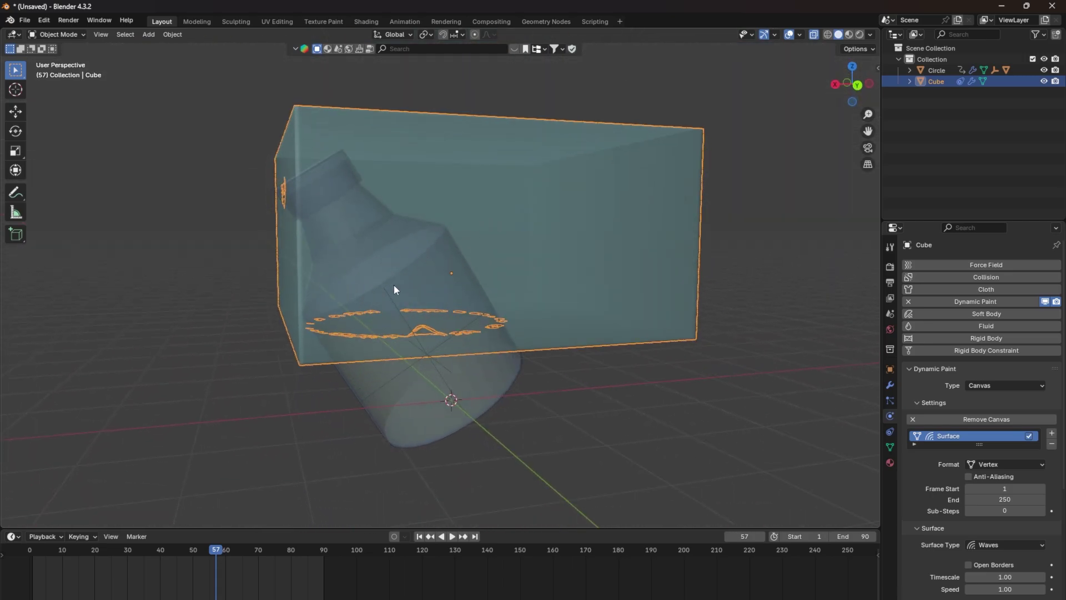
left_click(419, 536)
middle_click_drag(498, 392, 665, 198)
key("space")
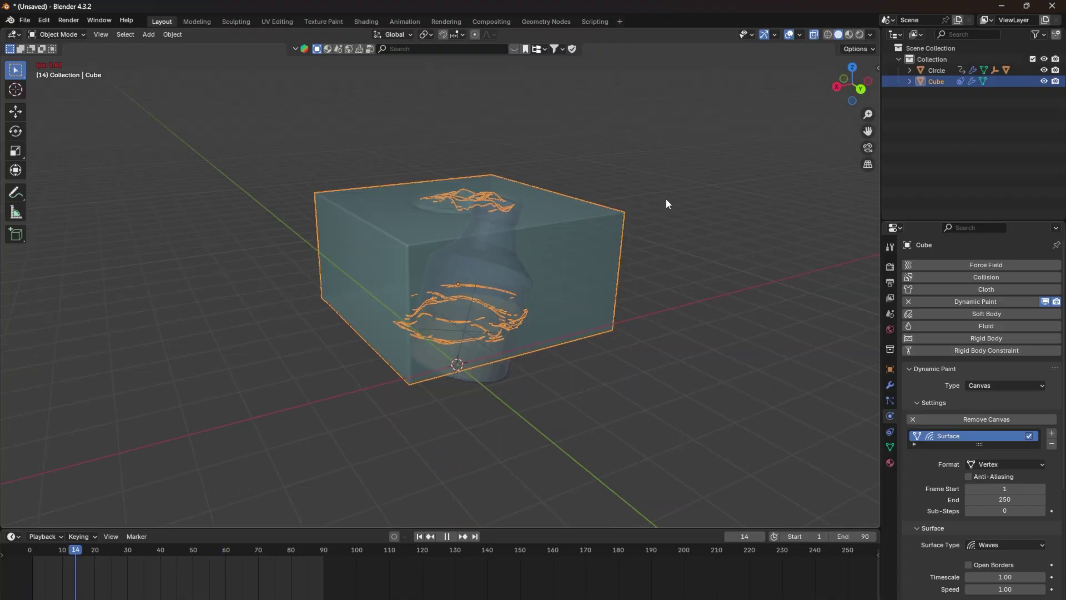
scroll(909, 511, "down", 1)
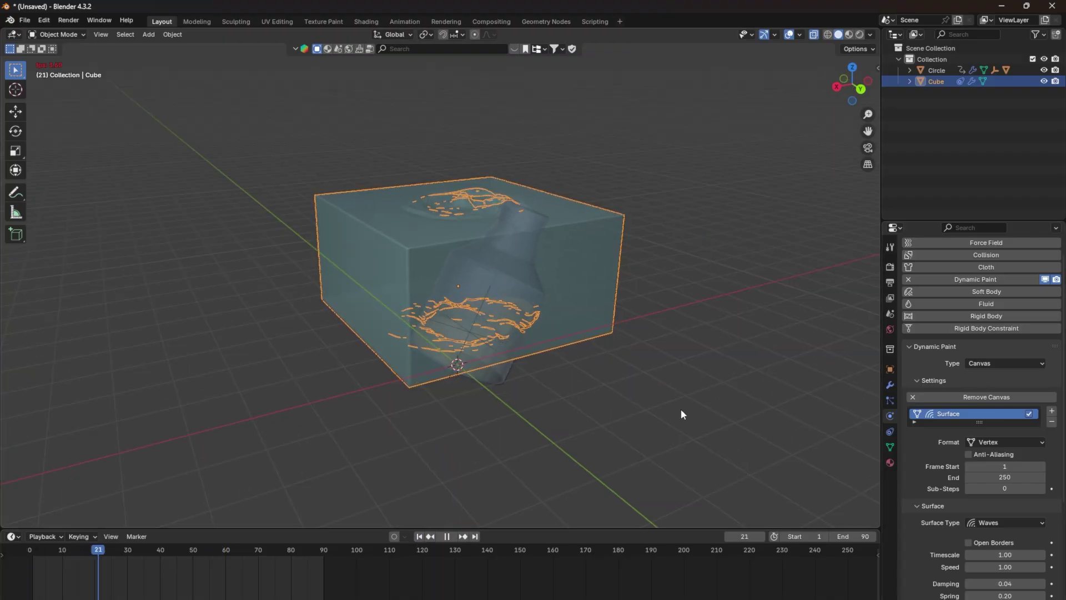
scroll(672, 406, "down", 2)
scroll(665, 399, "up", 2)
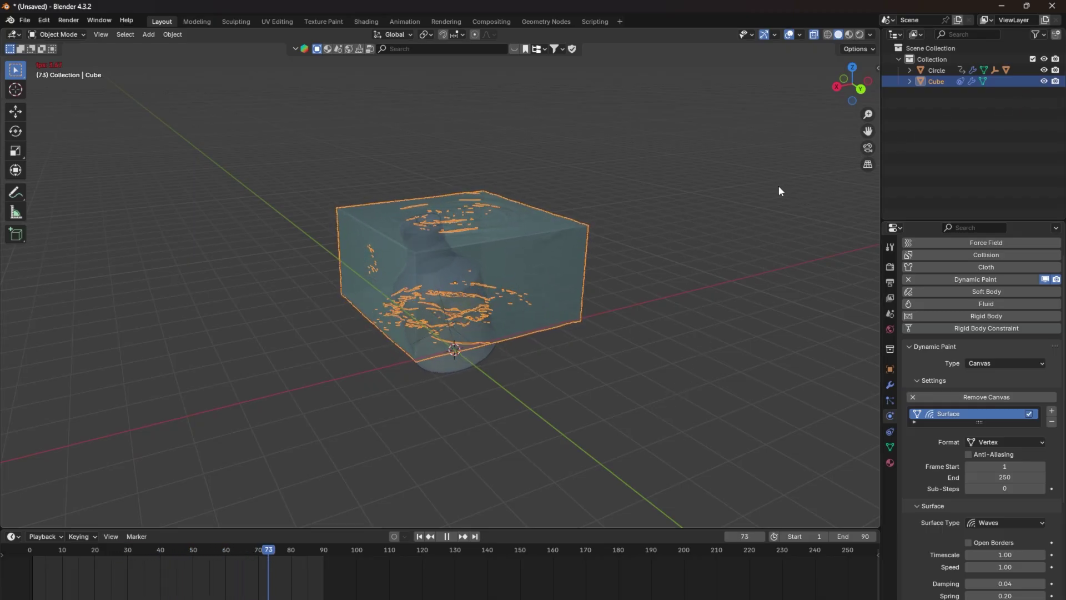
- Hide the cube and play the animation with only the bottle and its liquid shown from the side
key("h")
middle_click_drag(822, 194, 583, 228)
key("space")
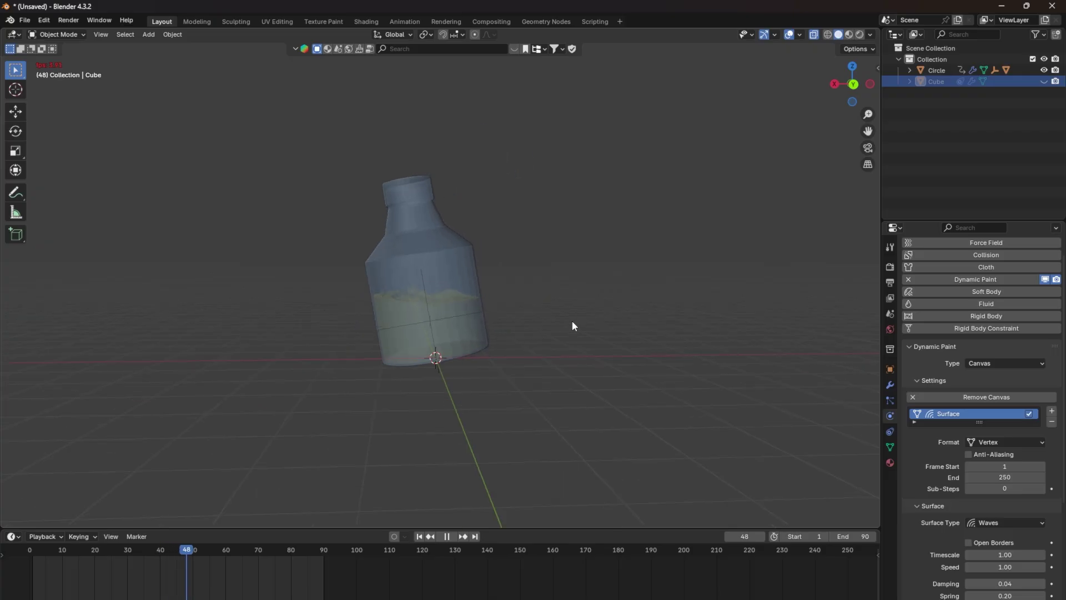
- Examine the liquid's rippling surface up close and from another side angle while the animation plays
scroll(573, 322, "up", 1)
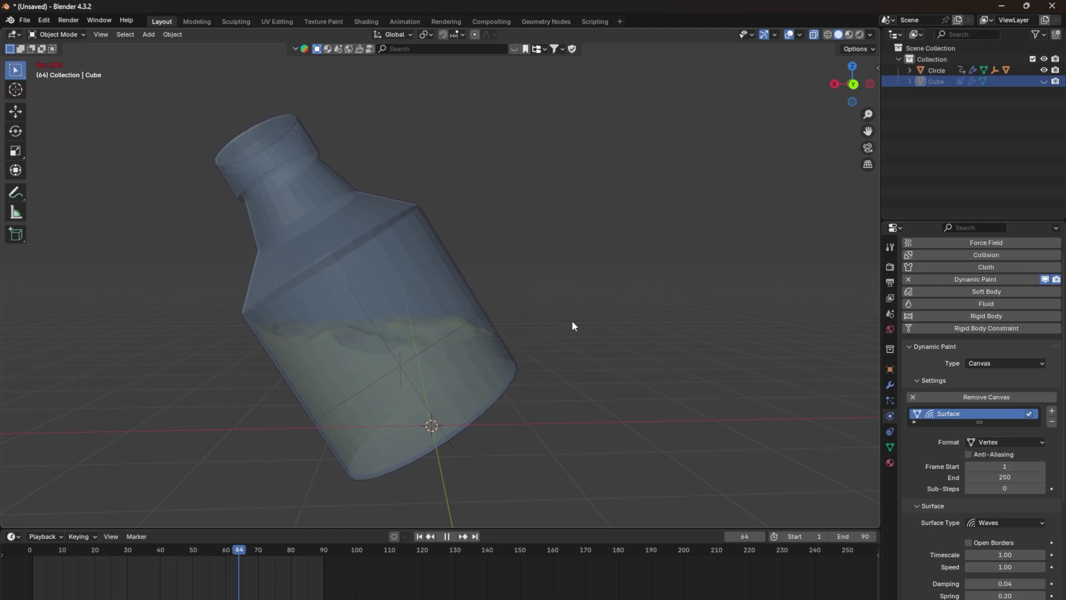
scroll(572, 320, "up", 4)
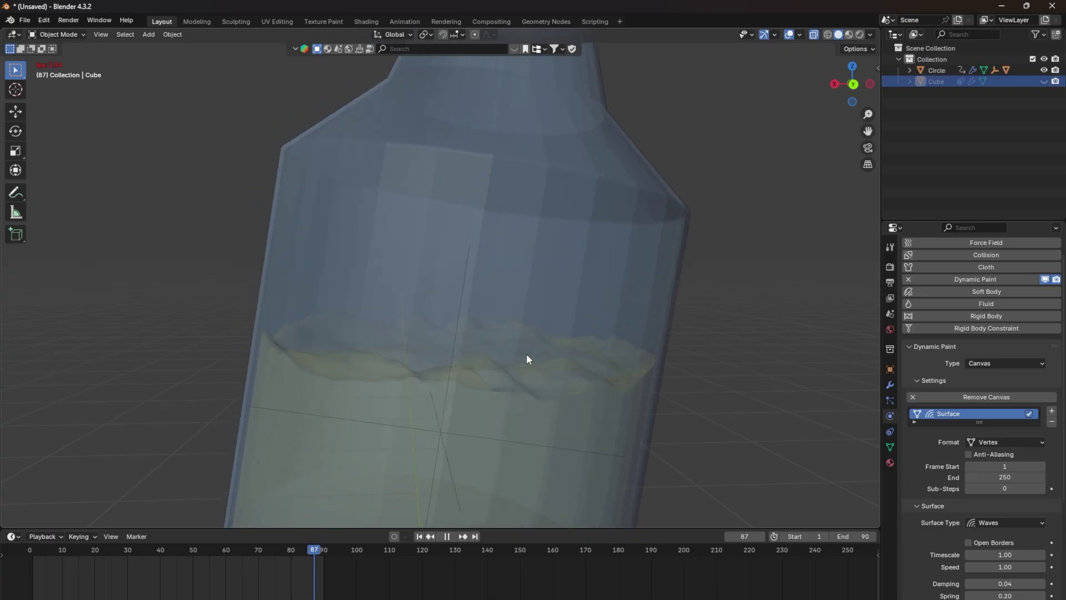
scroll(526, 355, "down", 4)
scroll(526, 354, "down", 3)
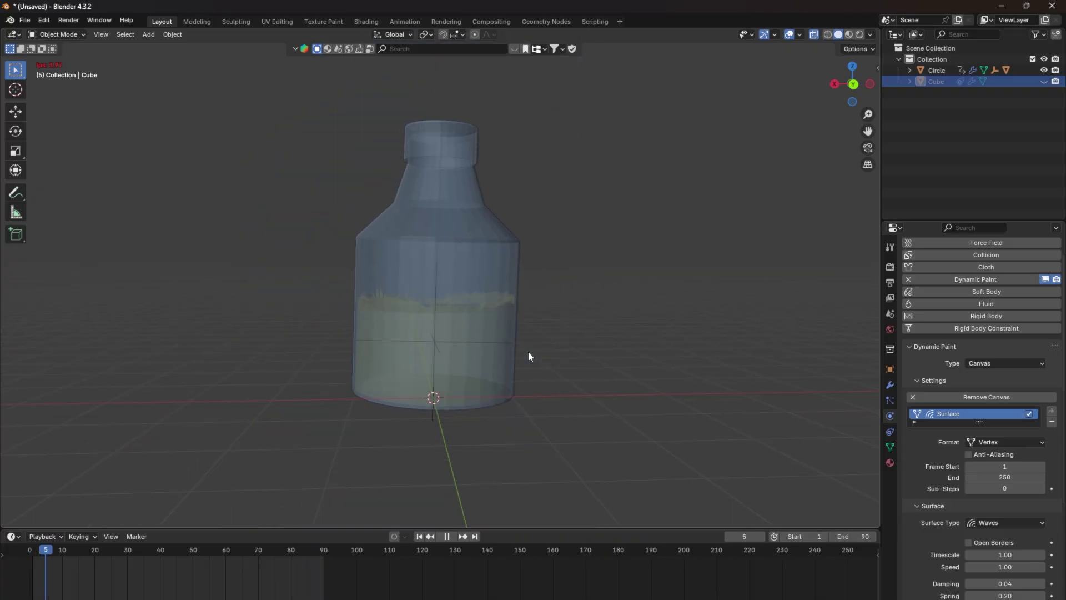
middle_click_drag(575, 362, 362, 364)
scroll(362, 364, "up", 4)
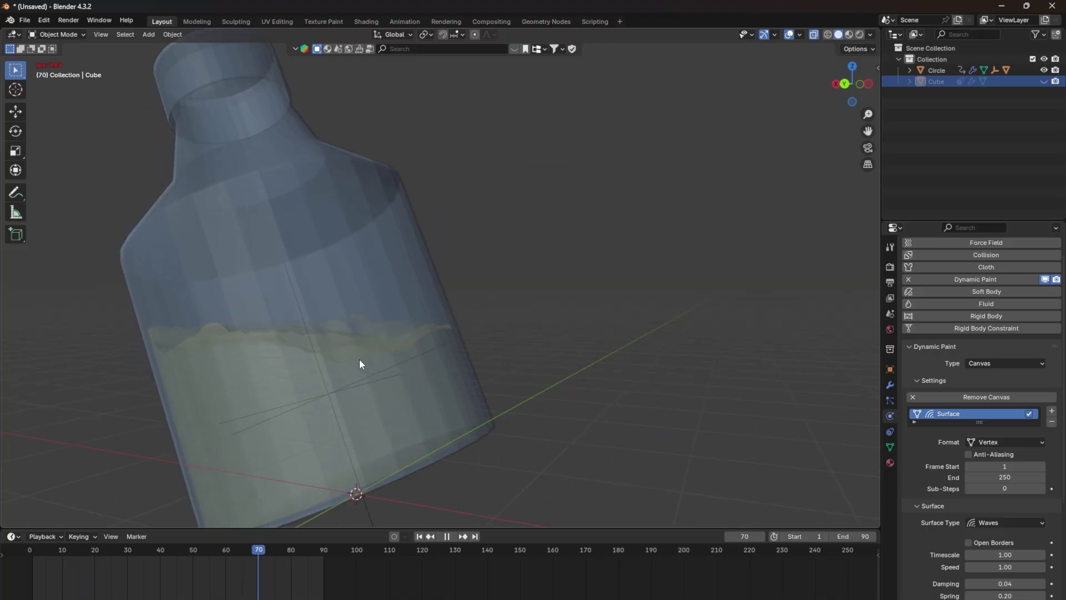